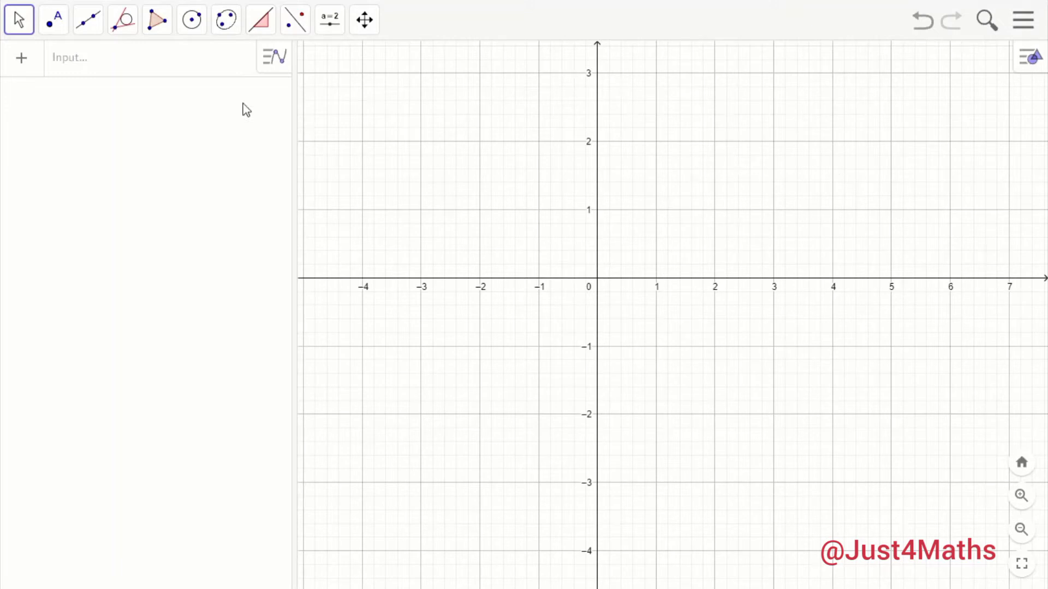
- Define the cubic function f(x) = 2x^3 + 3x^2 - 4x - 1
left_click(192, 70)
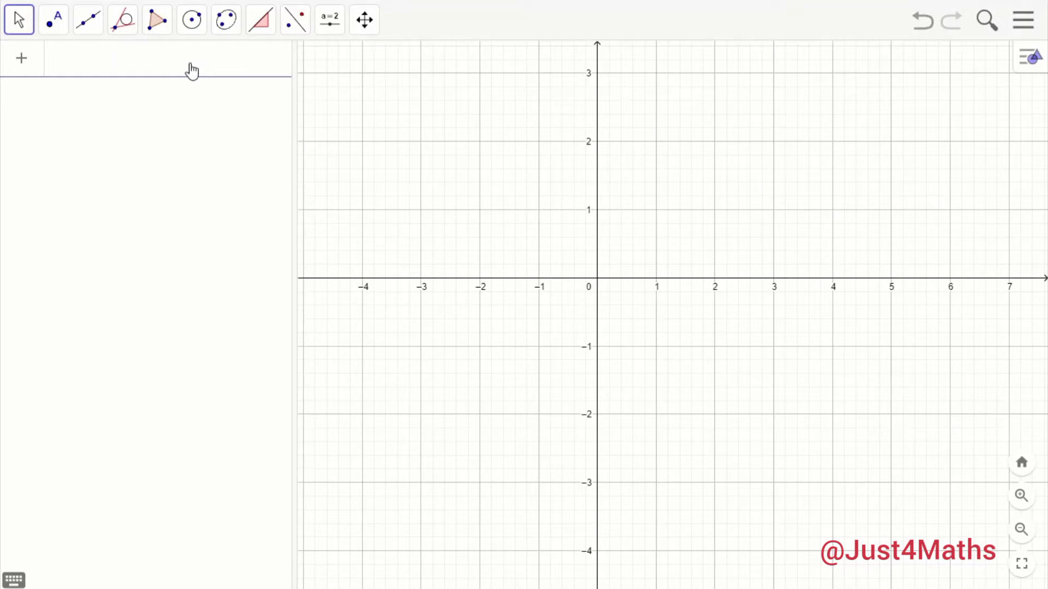
type("f(x")
key("BackSpace")
key("BackSpace")
type("(x=2")
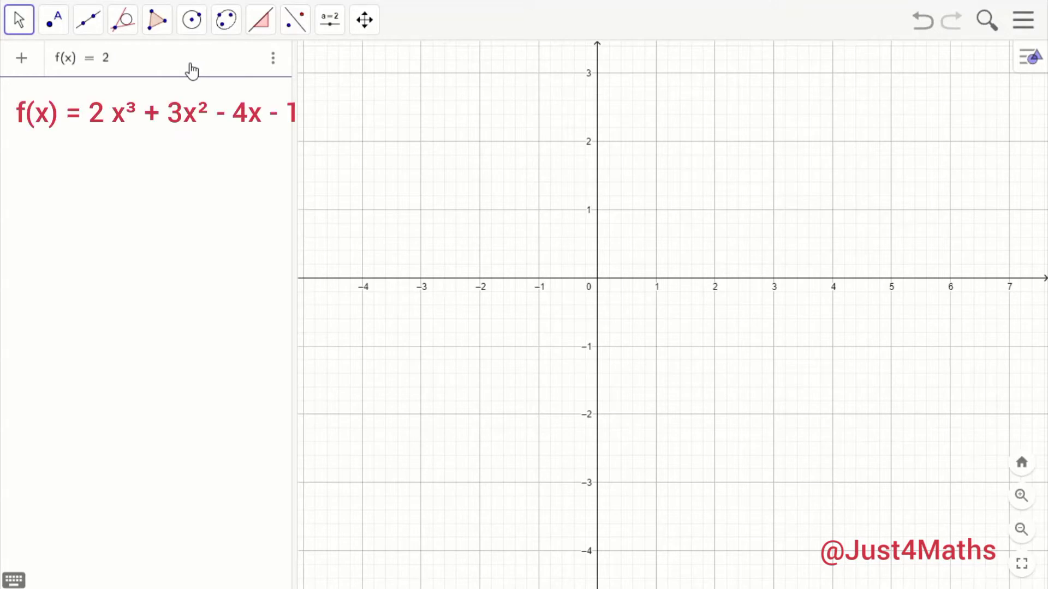
type("x")
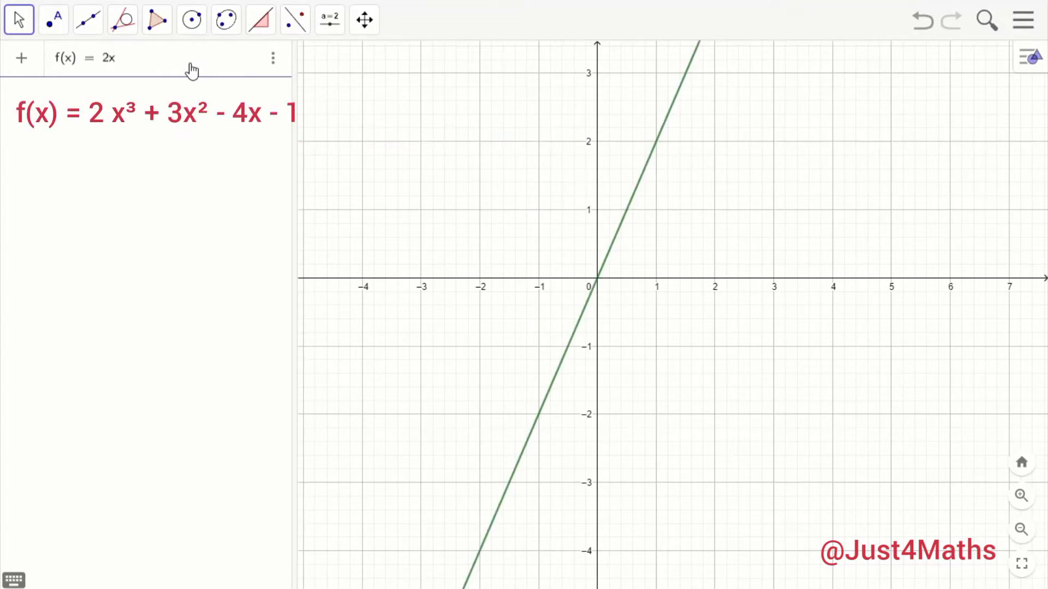
type("^3")
type("+")
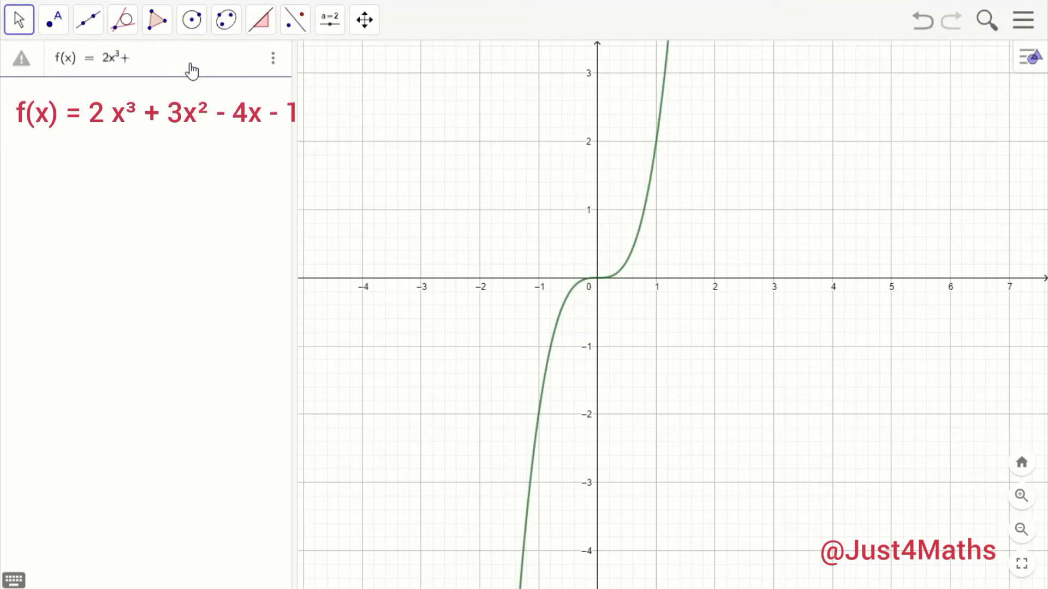
type("3x")
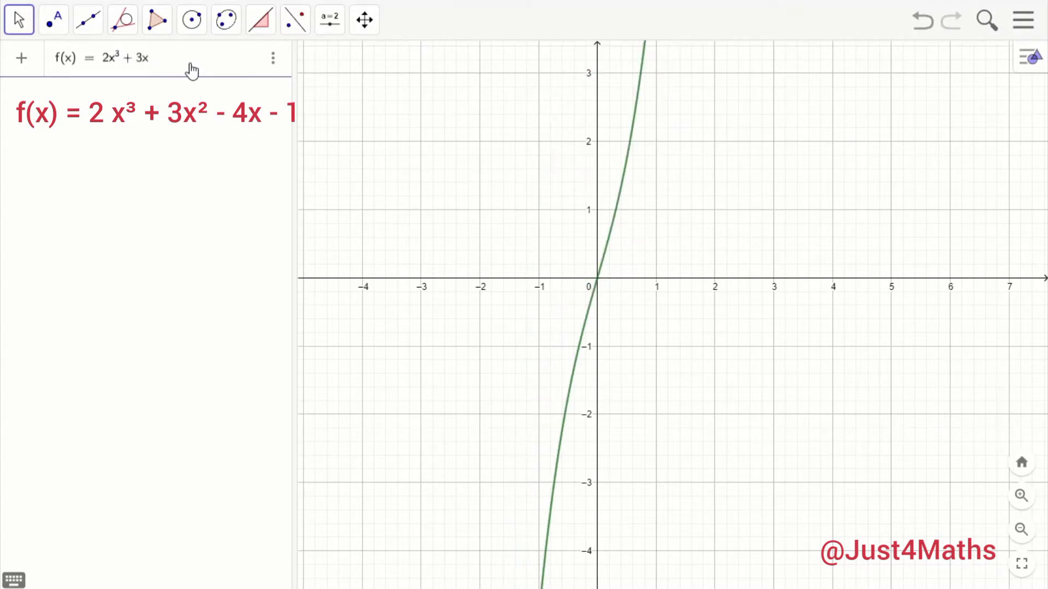
type("^2-4x")
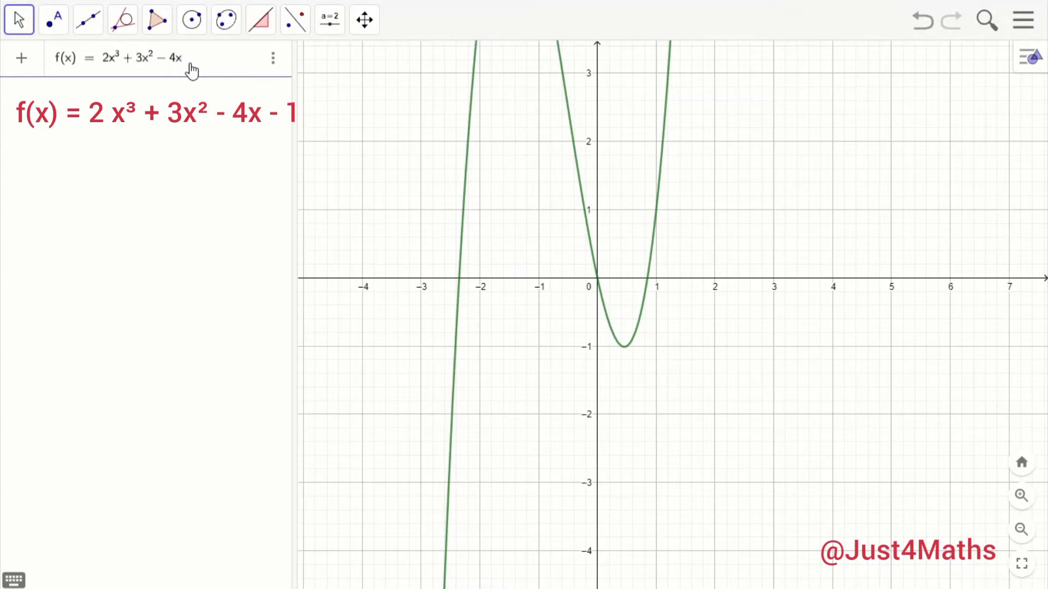
type("-1")
key("Return")
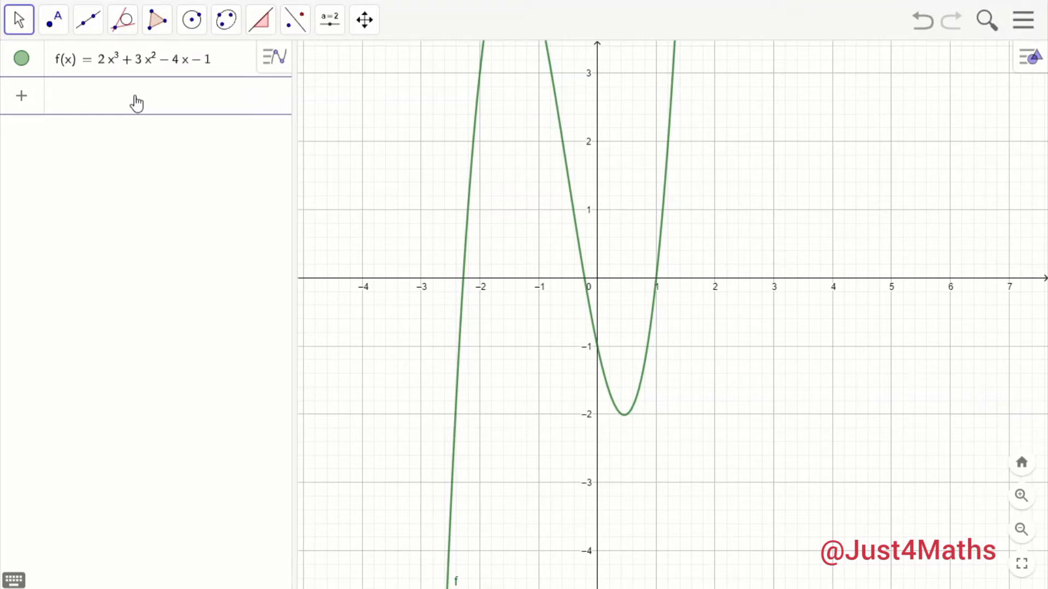
- Plot the straight line 2x + 1 alongside the cubic
type("2x + ")
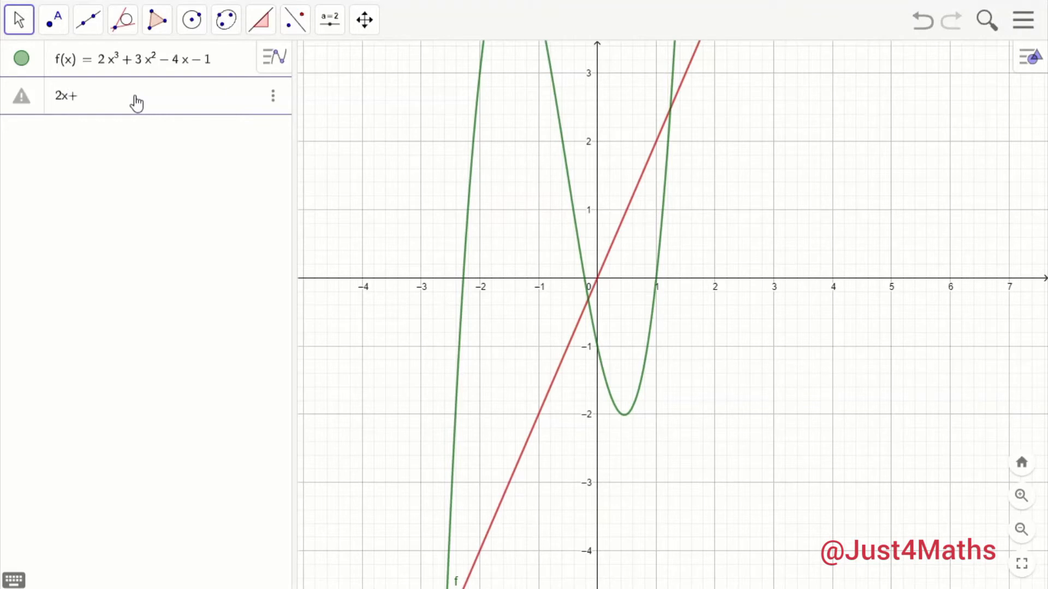
type("1")
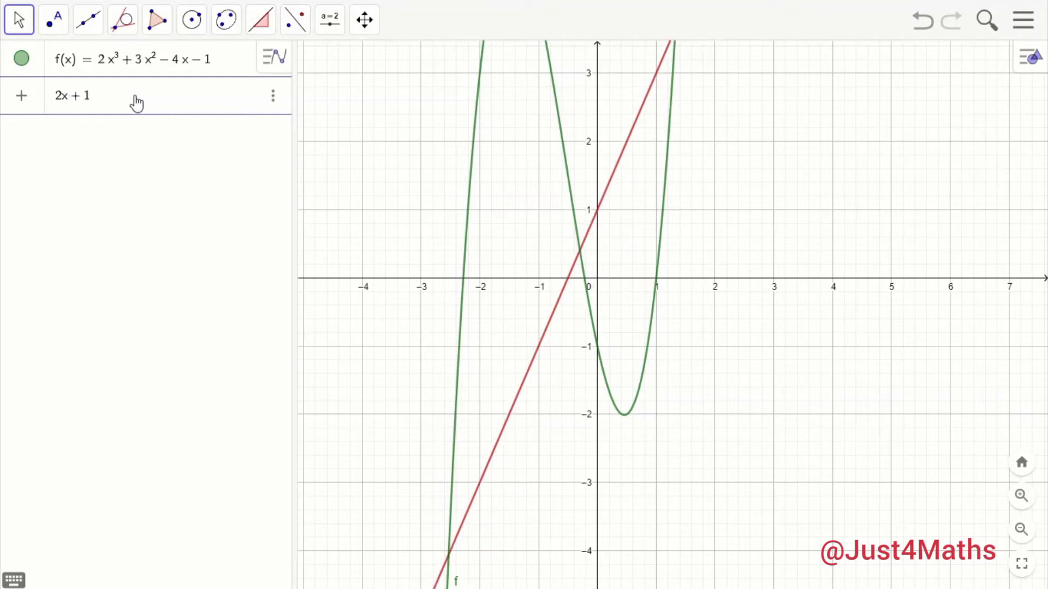
key("Return")
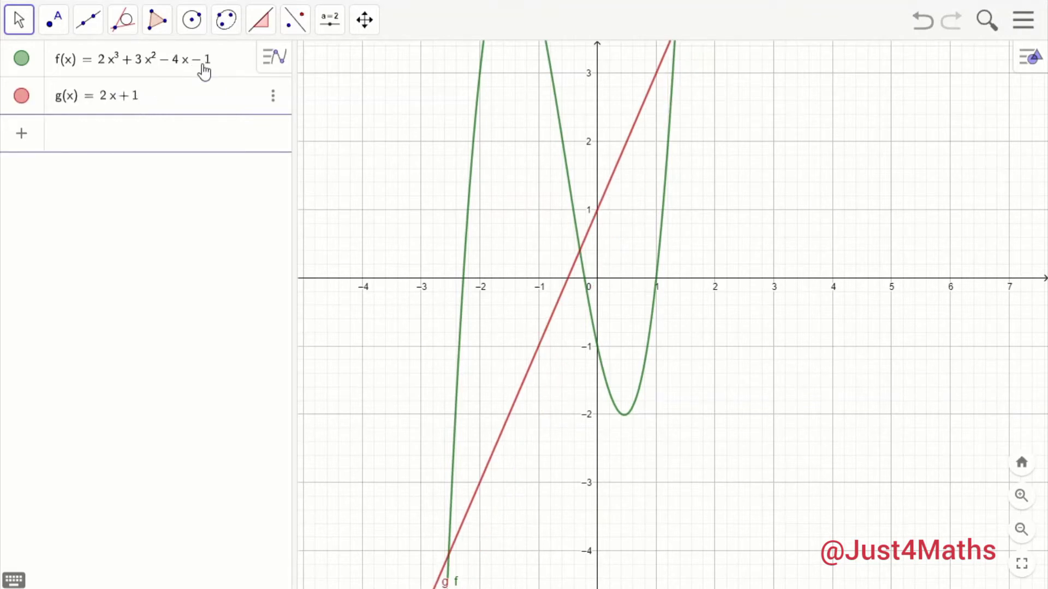
- Delete the cubic function f, and undo the deletion
left_click(273, 60)
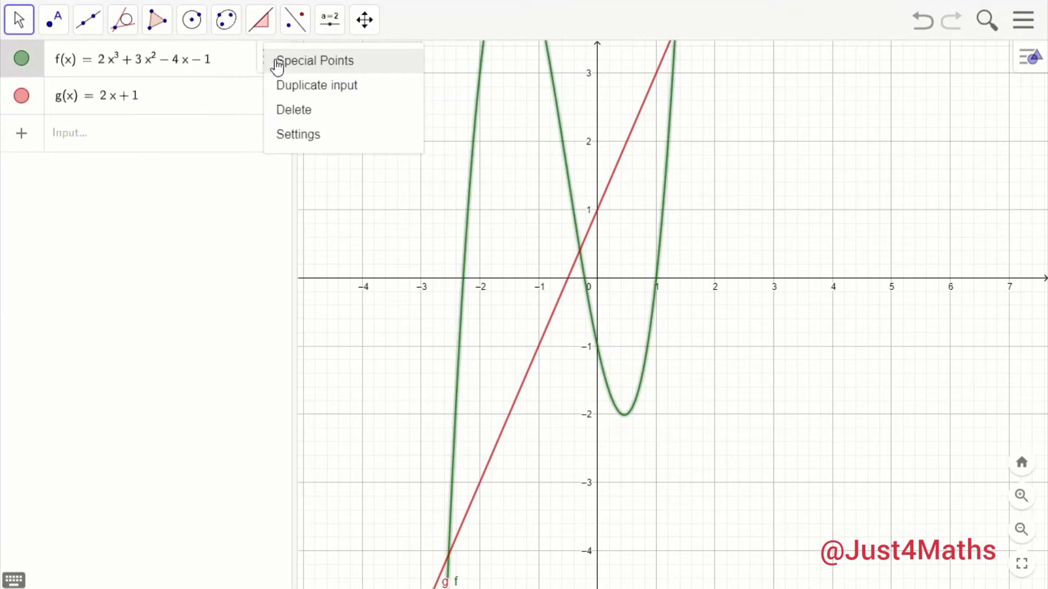
left_click(297, 112)
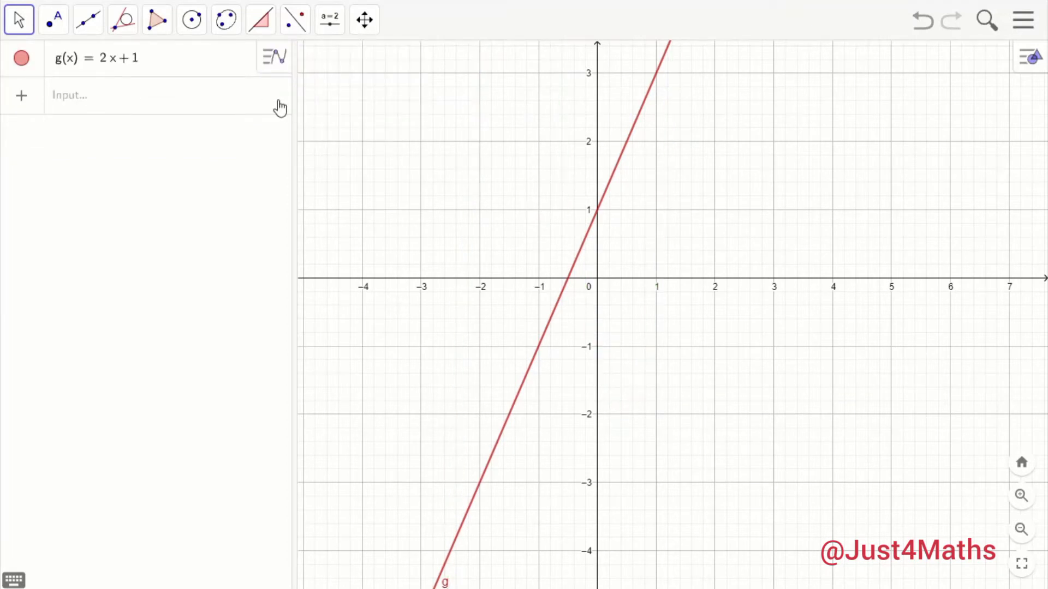
left_click(922, 21)
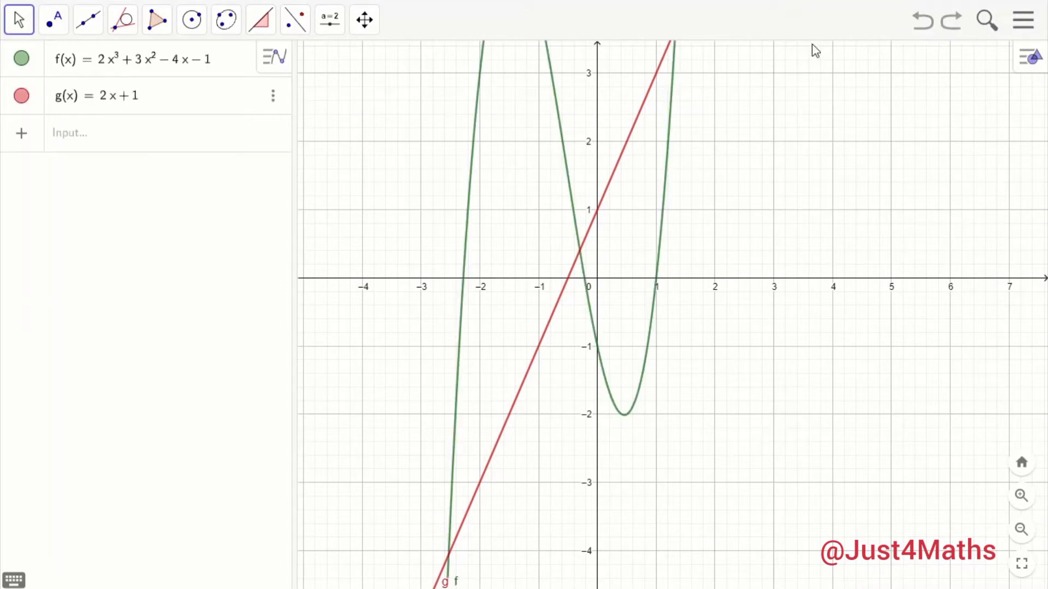
- Hide the cubic's graph and measure the slope of the line g with the Slope tool
left_click(21, 58)
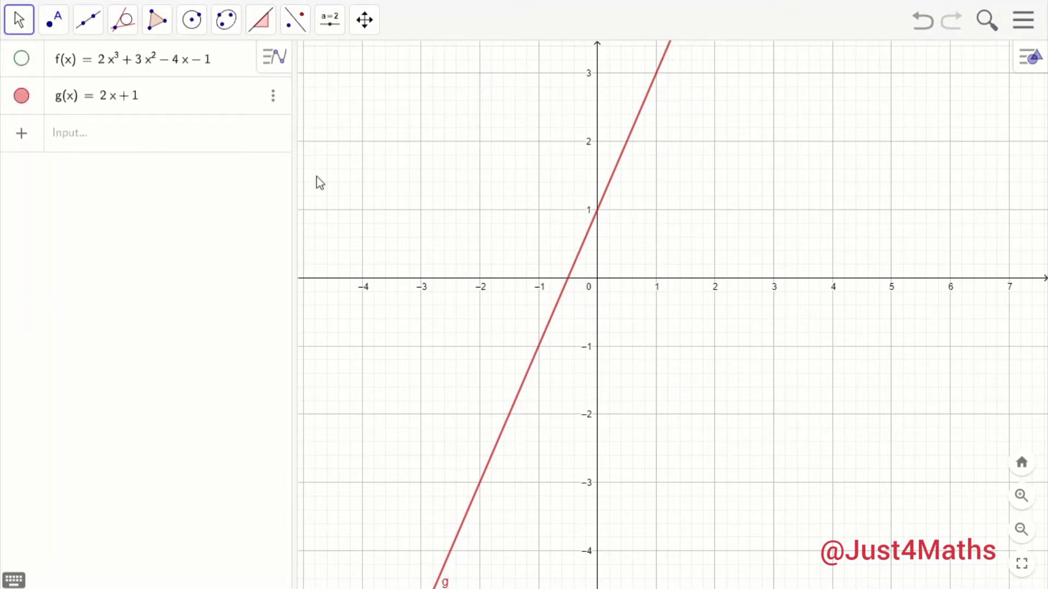
left_click_drag(416, 165, 427, 207)
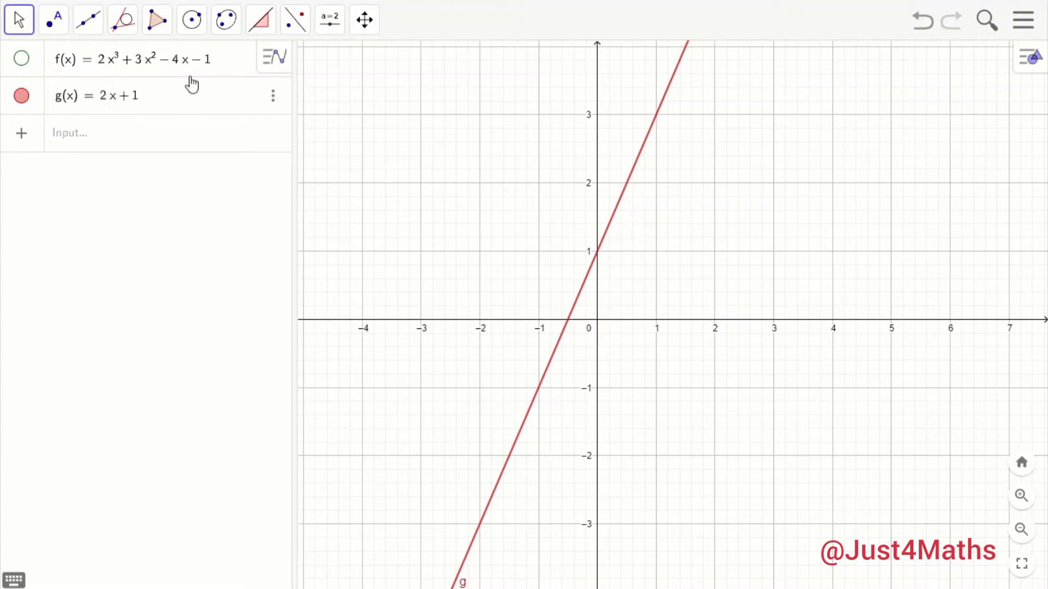
left_click(260, 25)
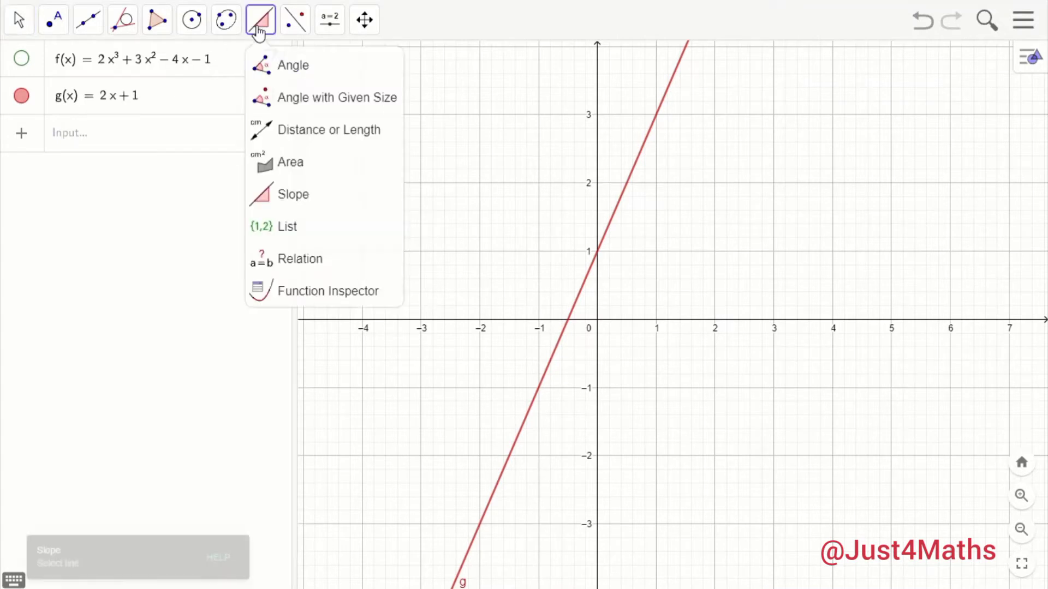
left_click(293, 194)
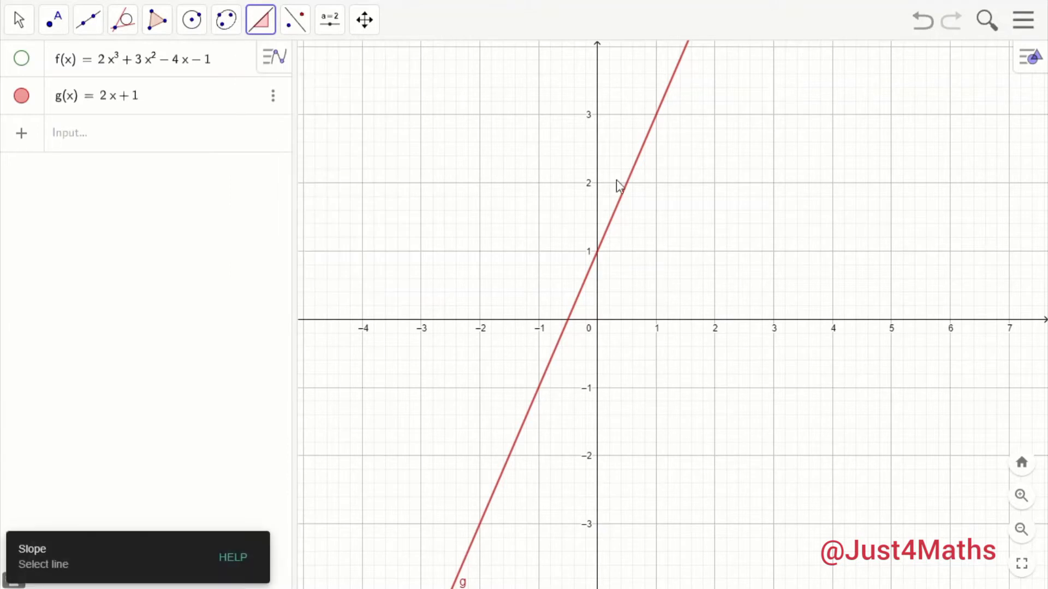
left_click(635, 167)
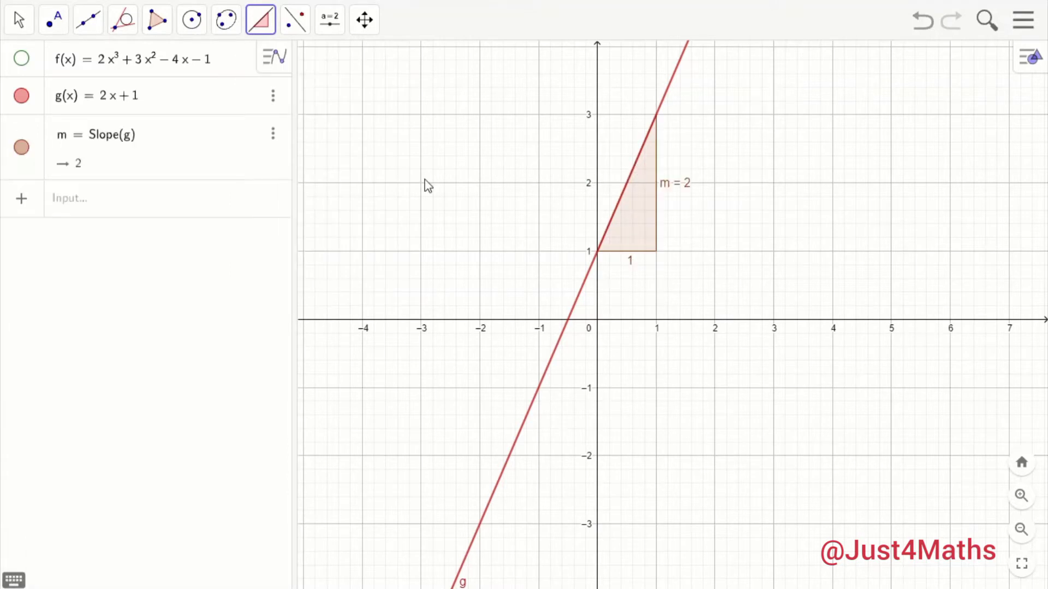
left_click(20, 28)
left_click(21, 32)
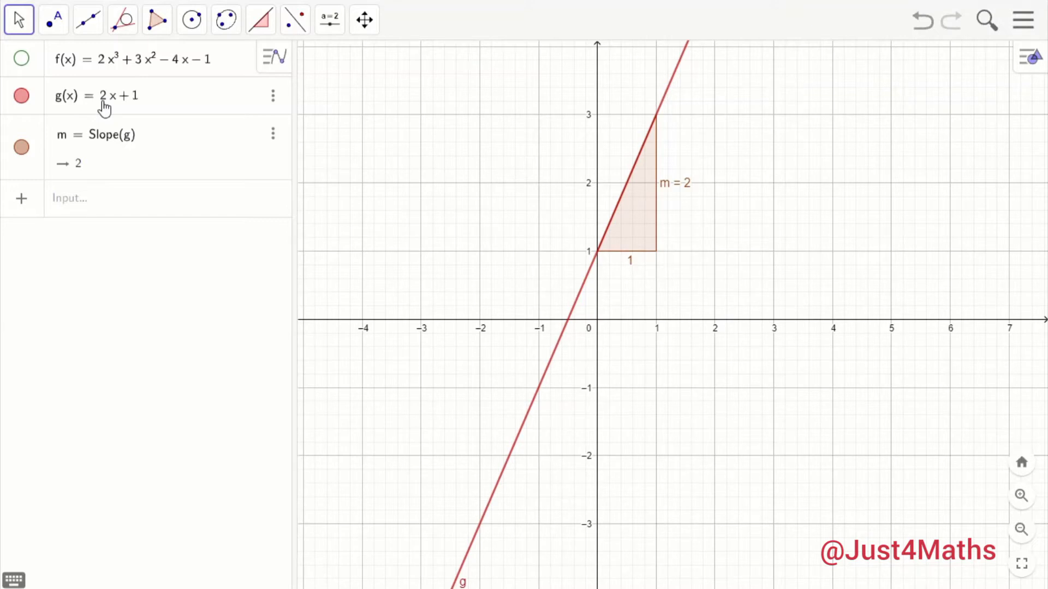
- Delete the line g together with its slope triangle, and show the cubic f again
left_click(646, 223)
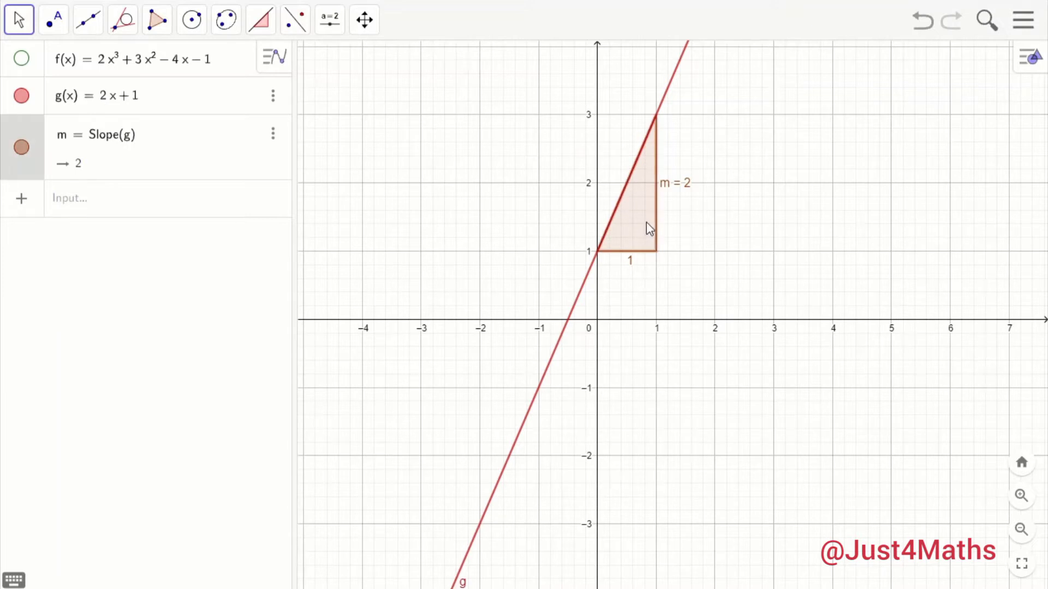
left_click(583, 286)
key("Delete")
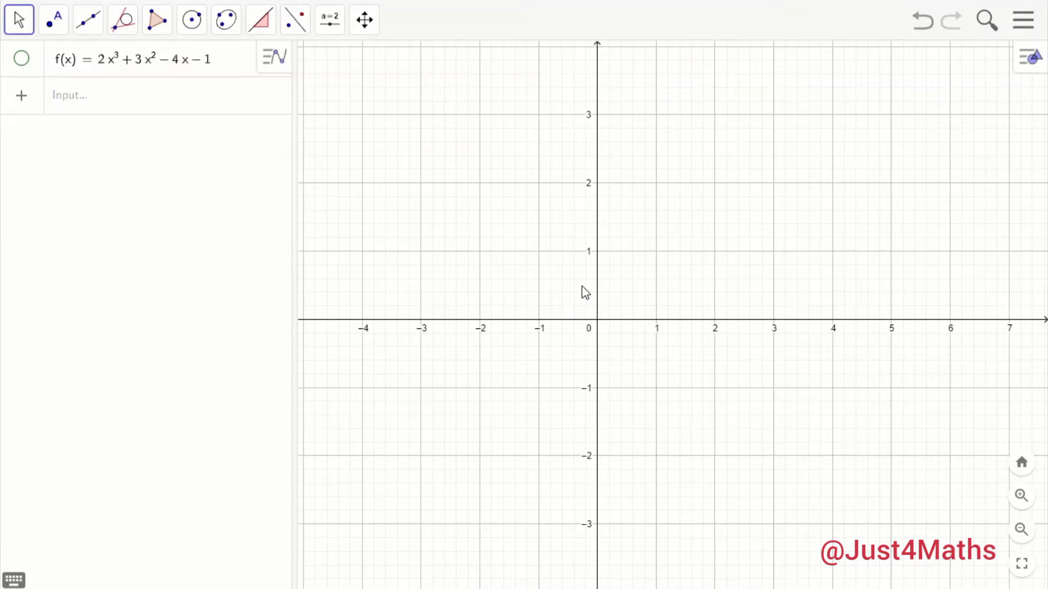
left_click(22, 59)
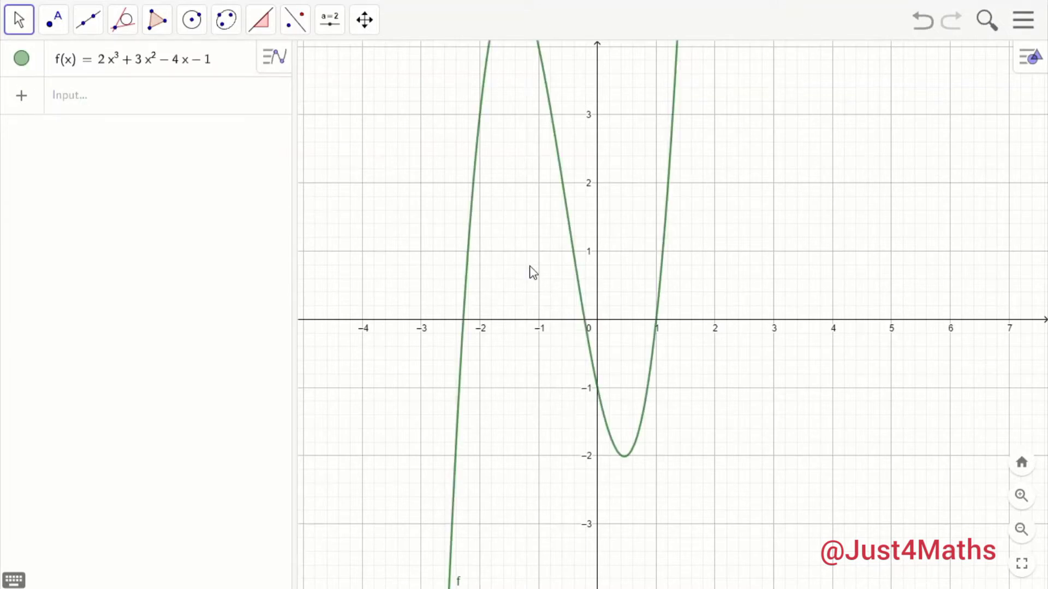
- Stretch the x-axis and compress the y-axis scale so the cubic's turning points and x-intercepts fit clearly in the graph
scroll(491, 235, "up", 5)
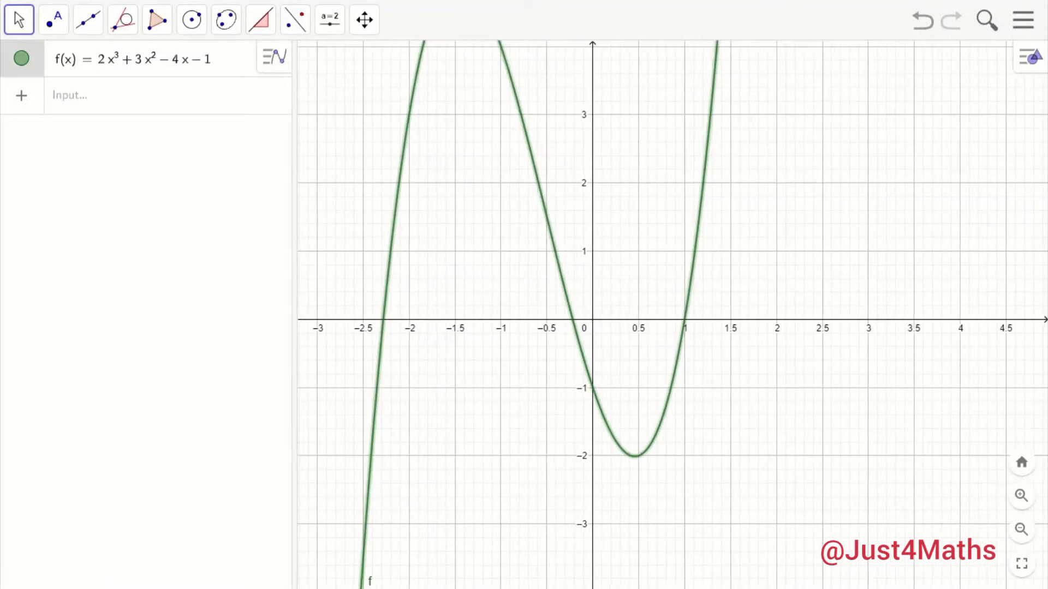
left_click_drag(491, 234, 514, 245)
left_click_drag(818, 376, 853, 382)
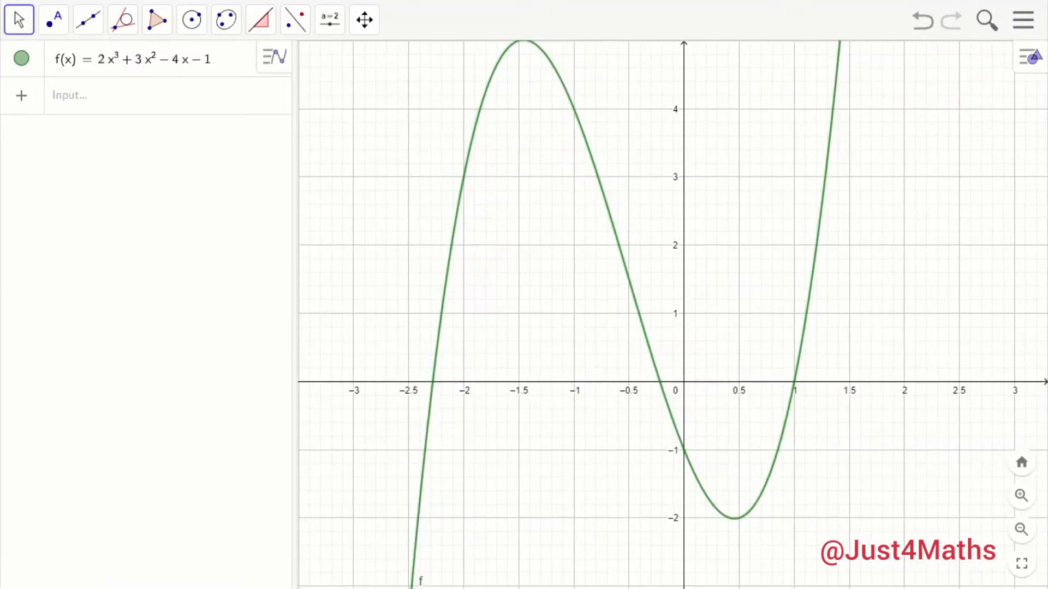
left_click_drag(683, 243, 684, 320)
left_click_drag(736, 382, 736, 290)
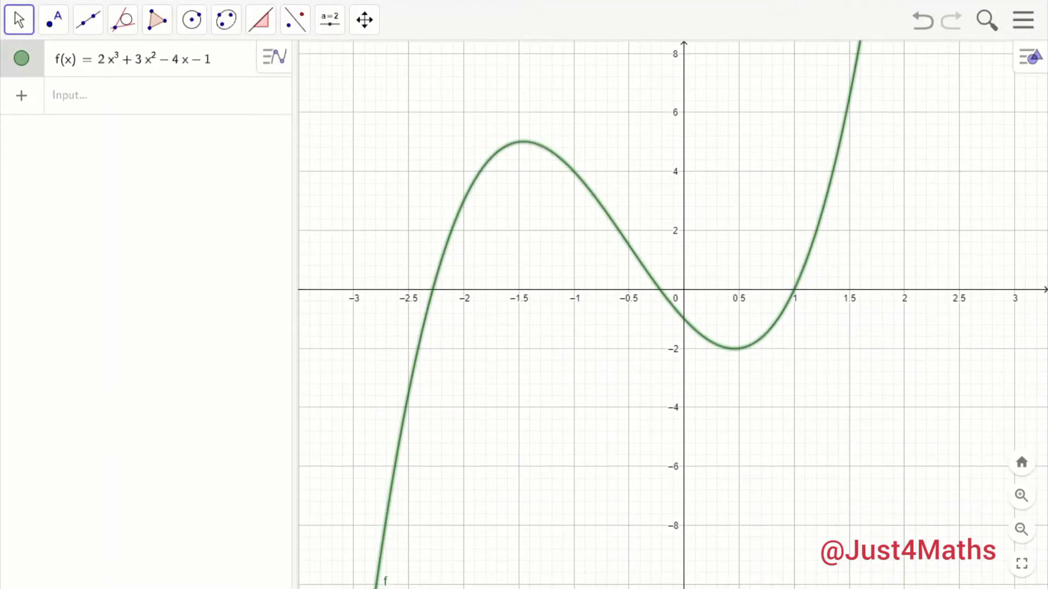
left_click_drag(737, 327, 720, 354)
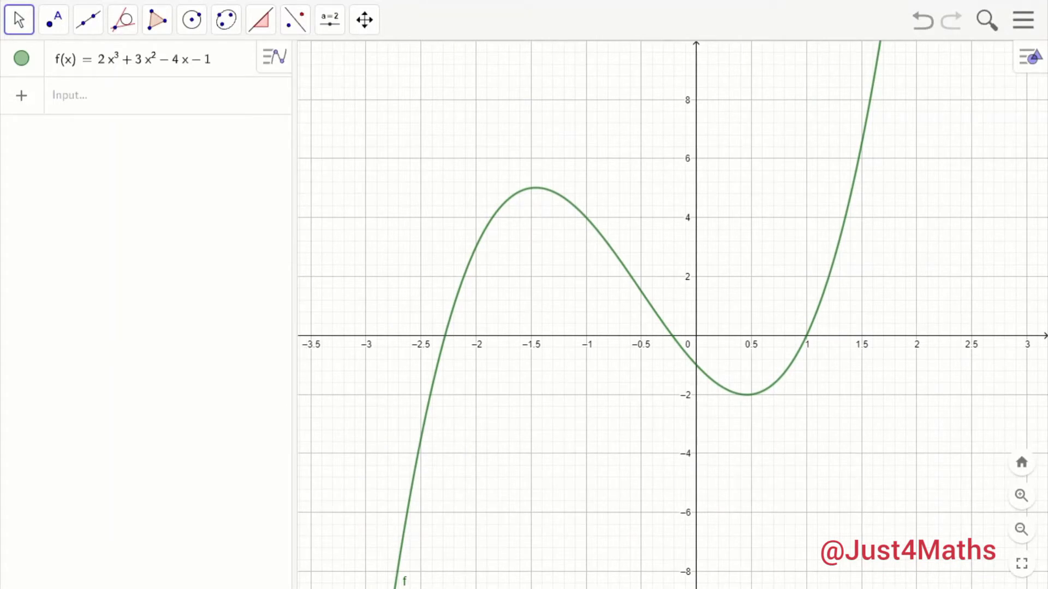
left_click_drag(905, 338, 958, 339)
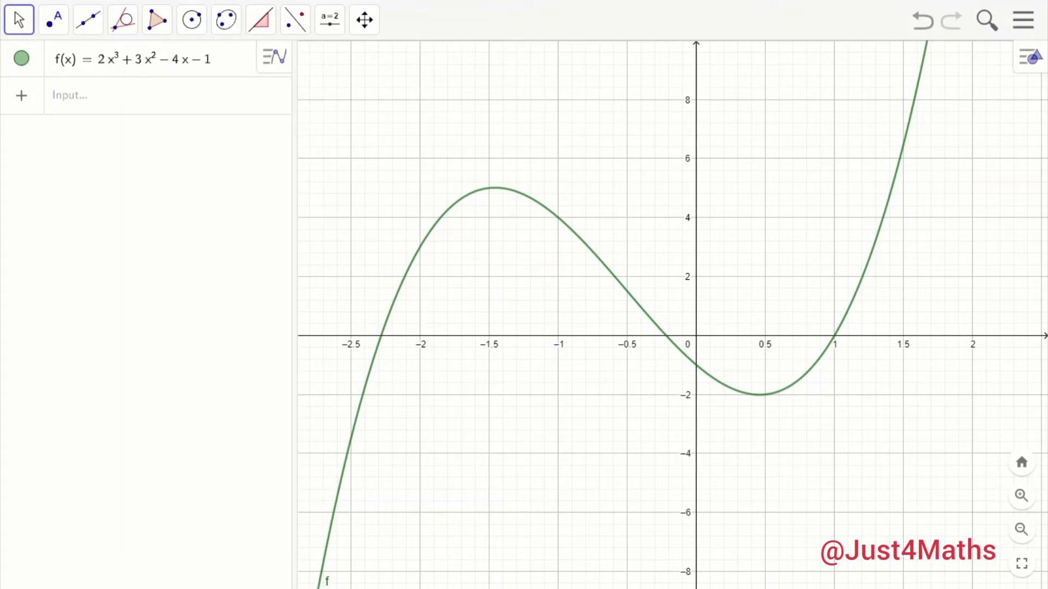
left_click_drag(696, 159, 696, 220)
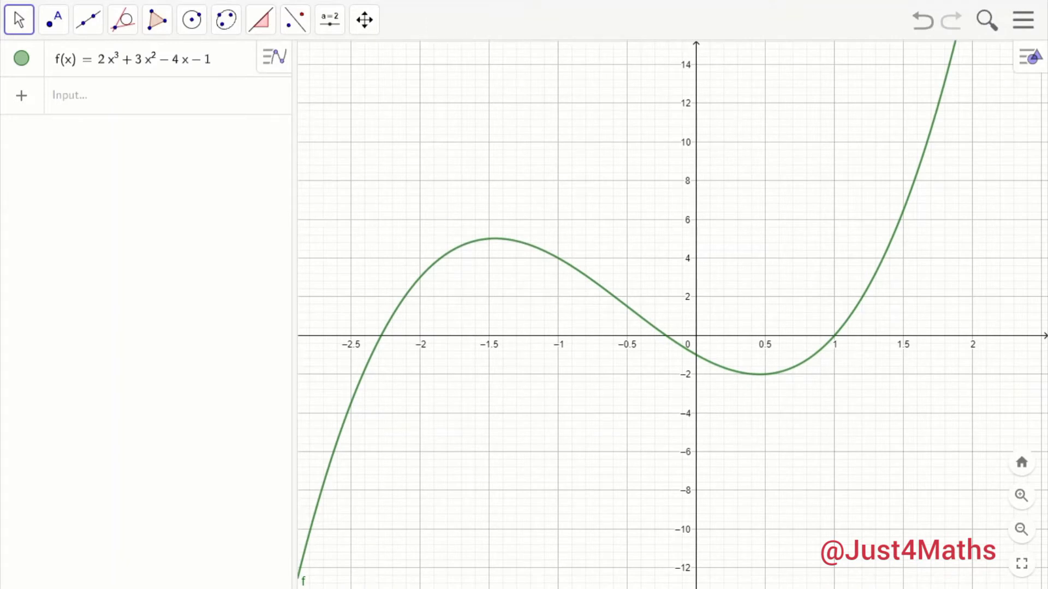
left_click_drag(695, 355, 716, 345)
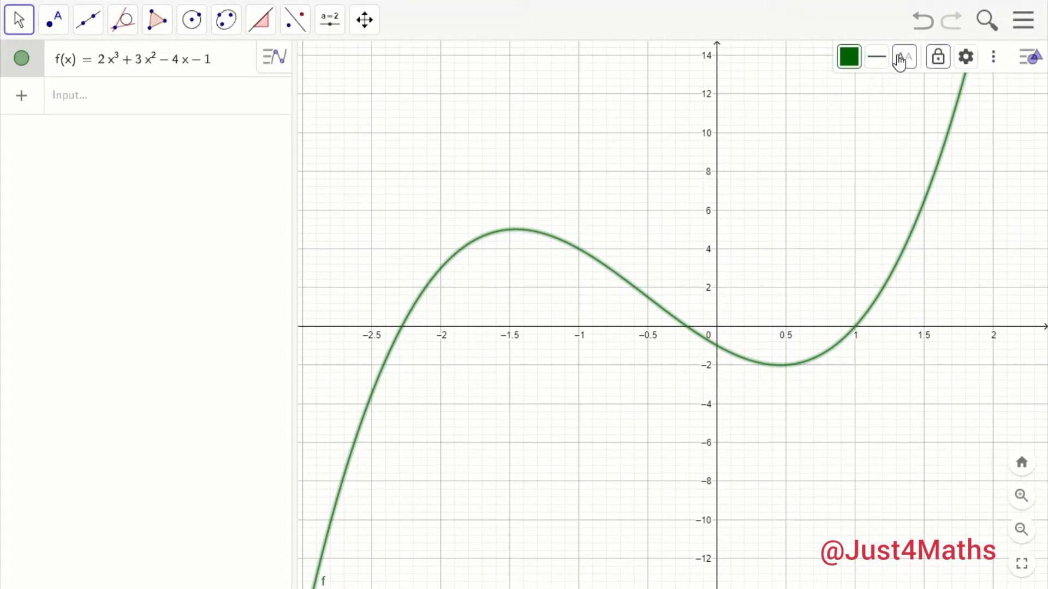
- Set the line thickness of the cubic's curve to 9 and deselect it
left_click(877, 59)
left_click_drag(909, 115, 936, 116)
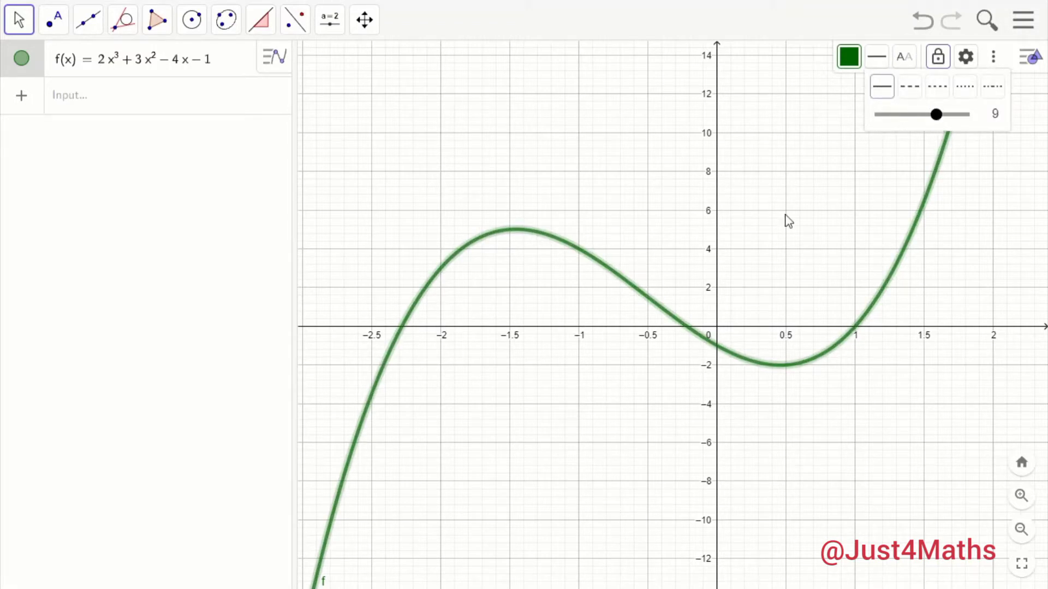
left_click(769, 232)
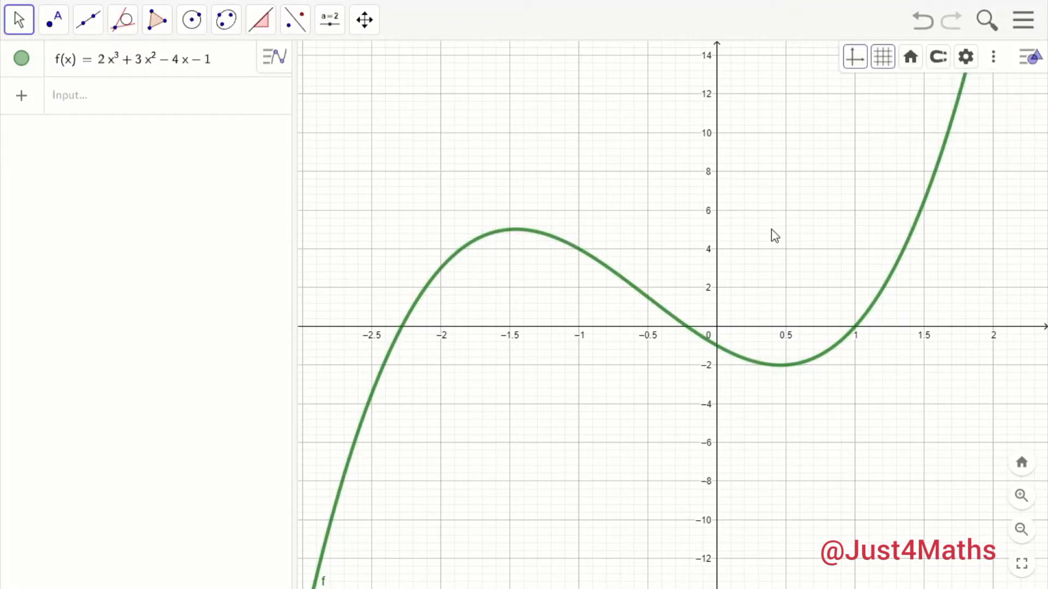
left_click(1029, 58)
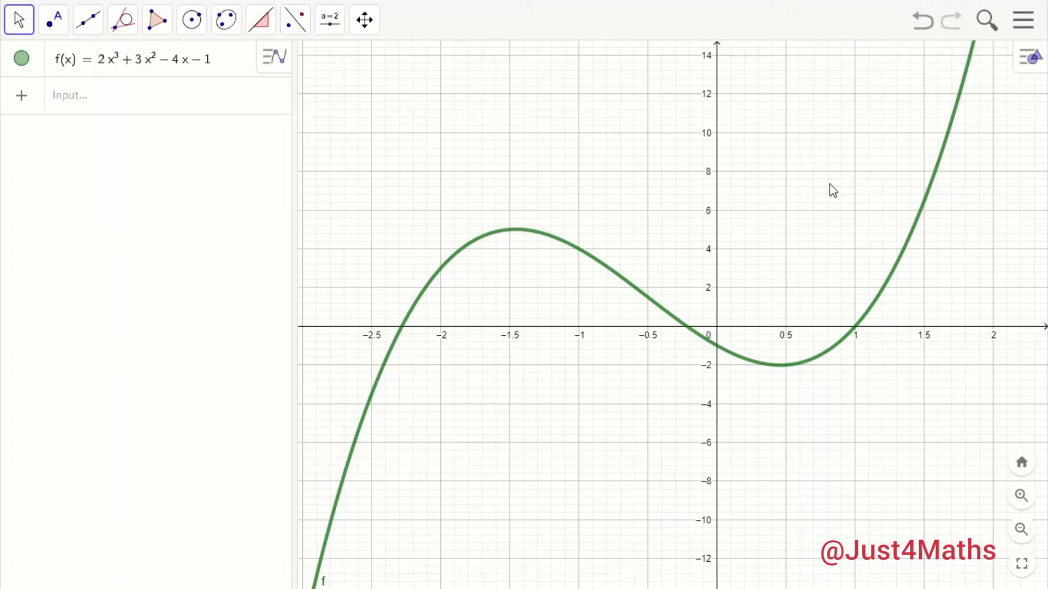
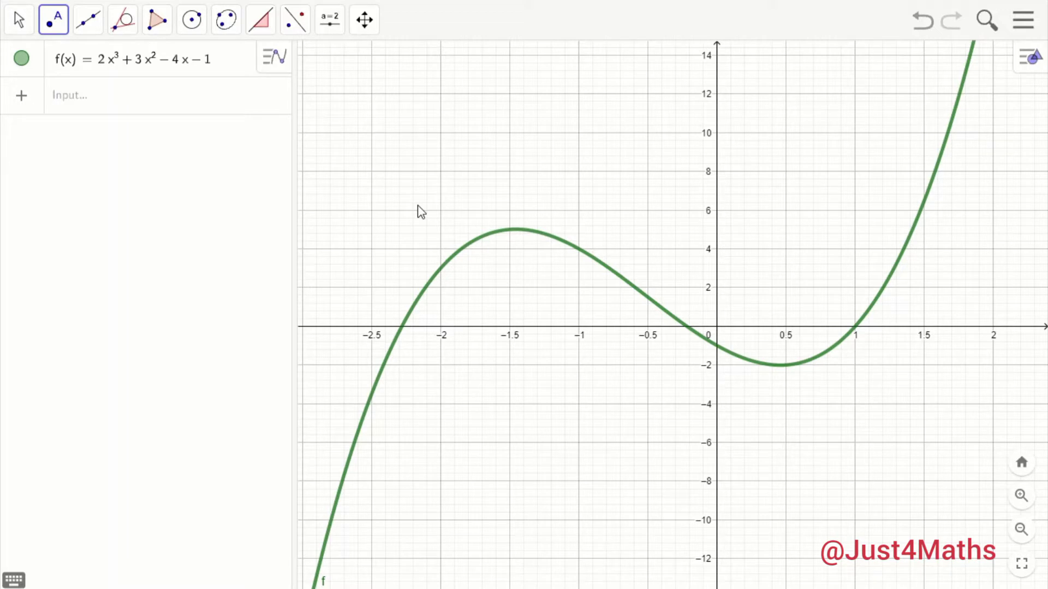
- Add the vertical line x = -2 to the graph
left_click(153, 97)
type("x=-2")
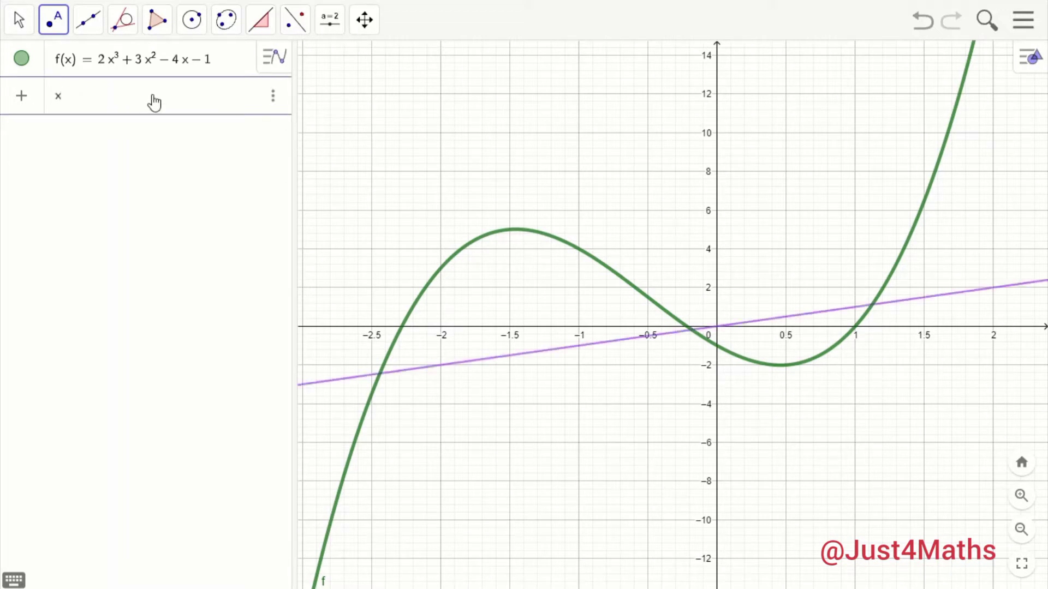
key("Return")
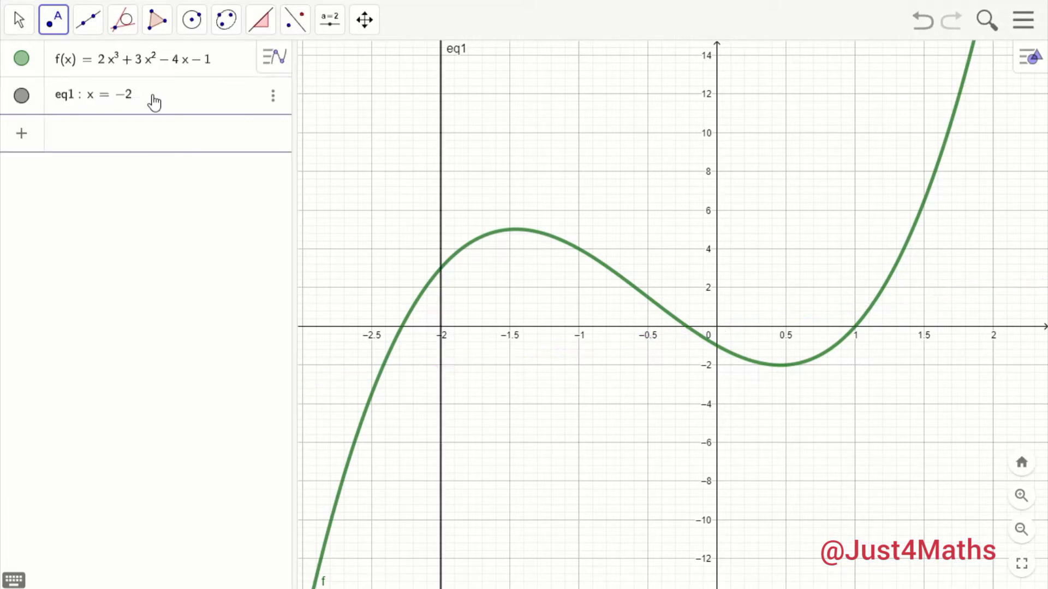
- Mark the intersection point of the cubic f and the vertical line x = -2 with the Intersect tool
left_click(88, 23)
mouse_move(129, 32)
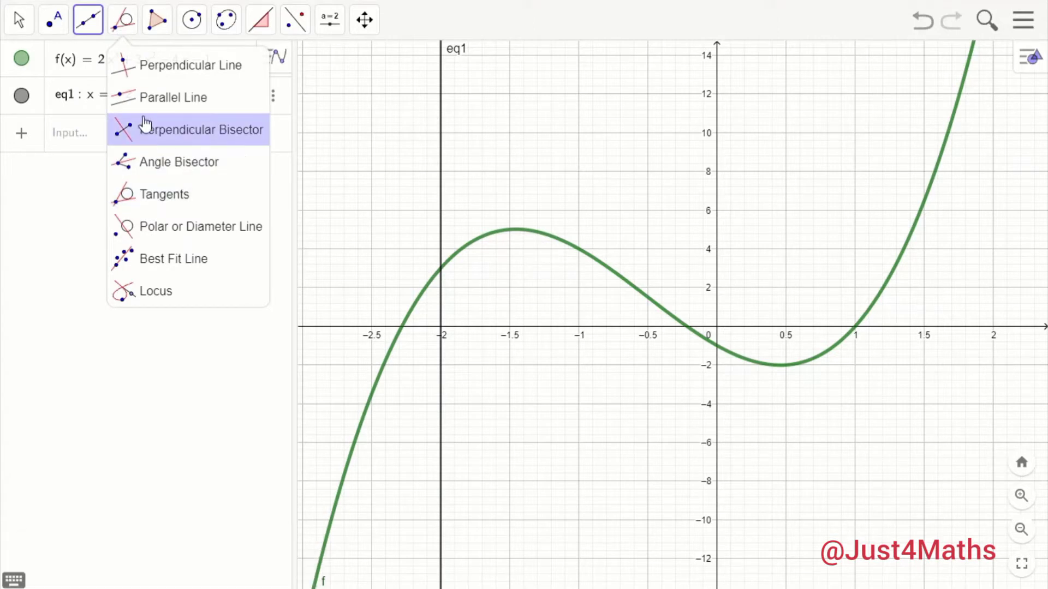
mouse_move(55, 29)
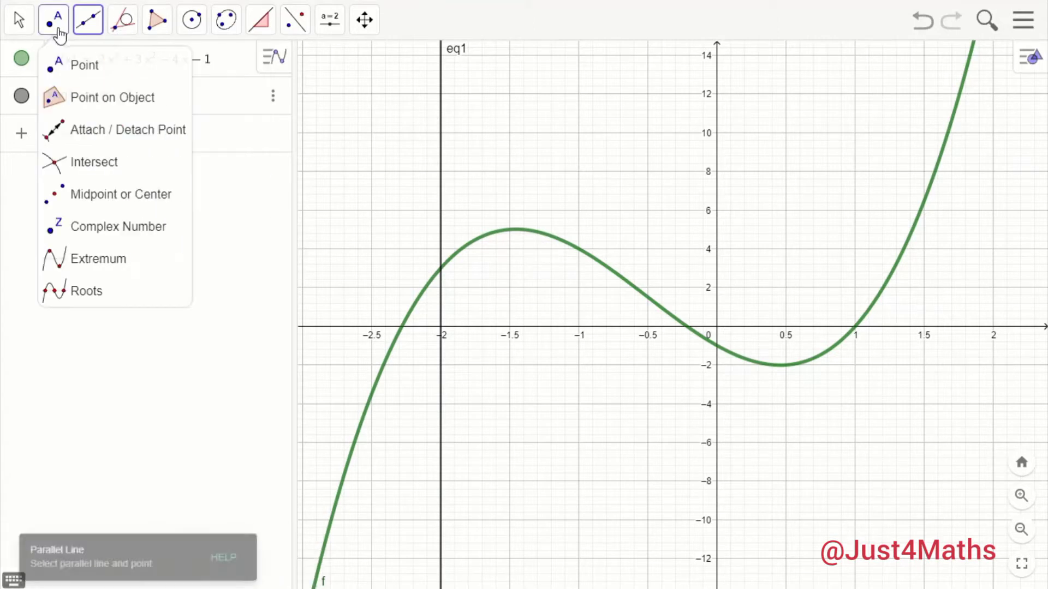
left_click(82, 162)
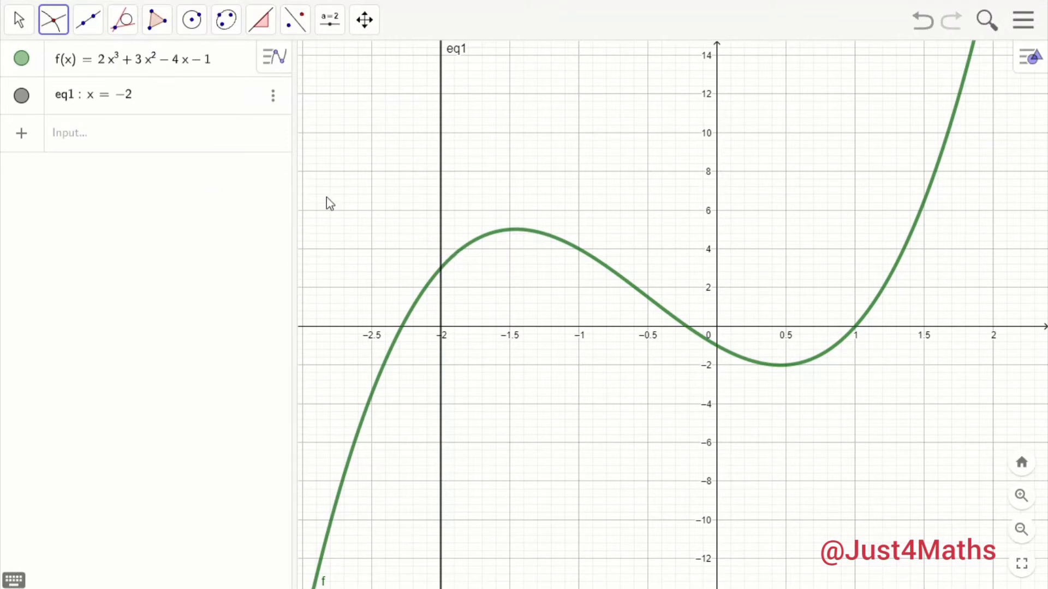
left_click(454, 257)
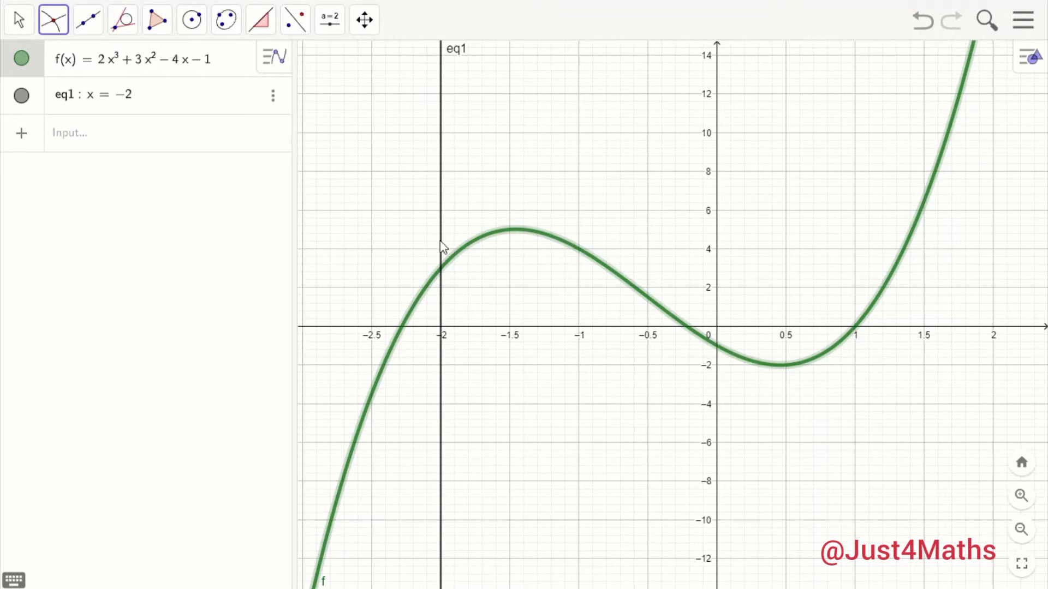
left_click(439, 241)
- Hide the vertical line x = -2, keeping point A on the curve
left_click(23, 21)
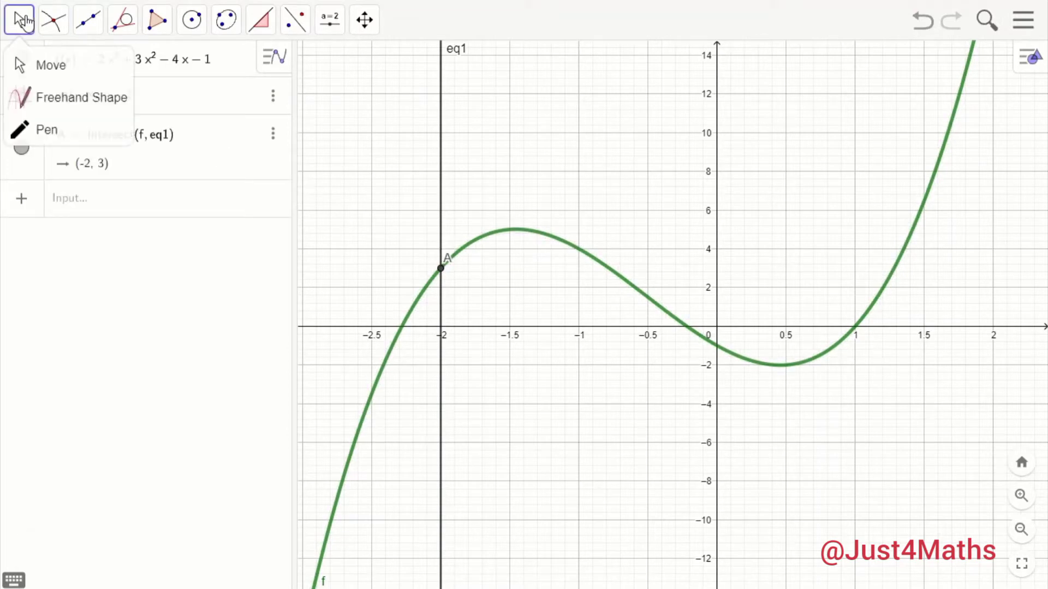
left_click(441, 203)
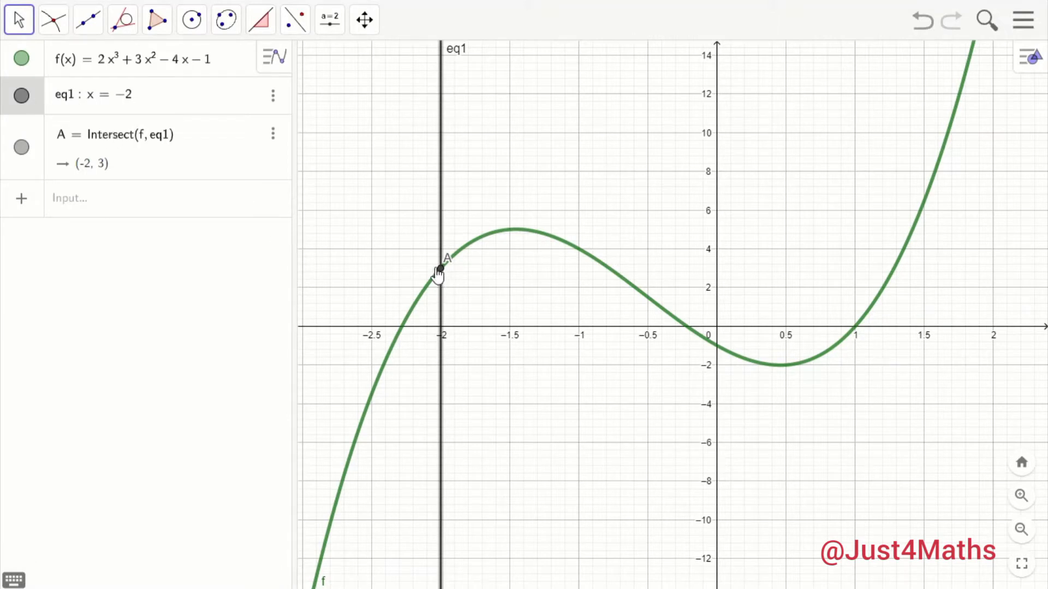
left_click(22, 97)
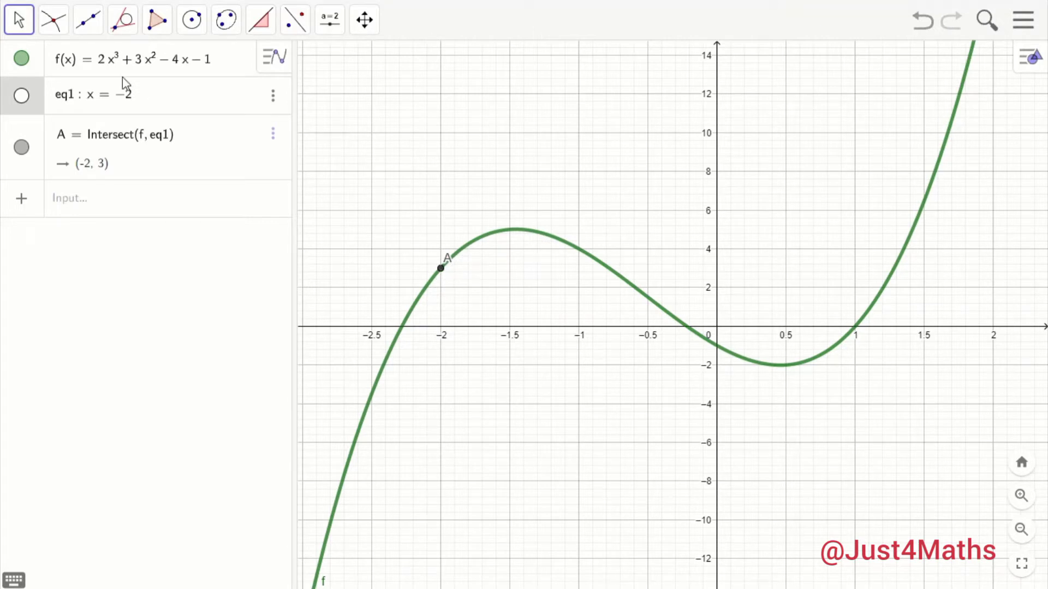
- Construct the tangent to the cubic f at point A
left_click(123, 21)
left_click(124, 23)
left_click(124, 23)
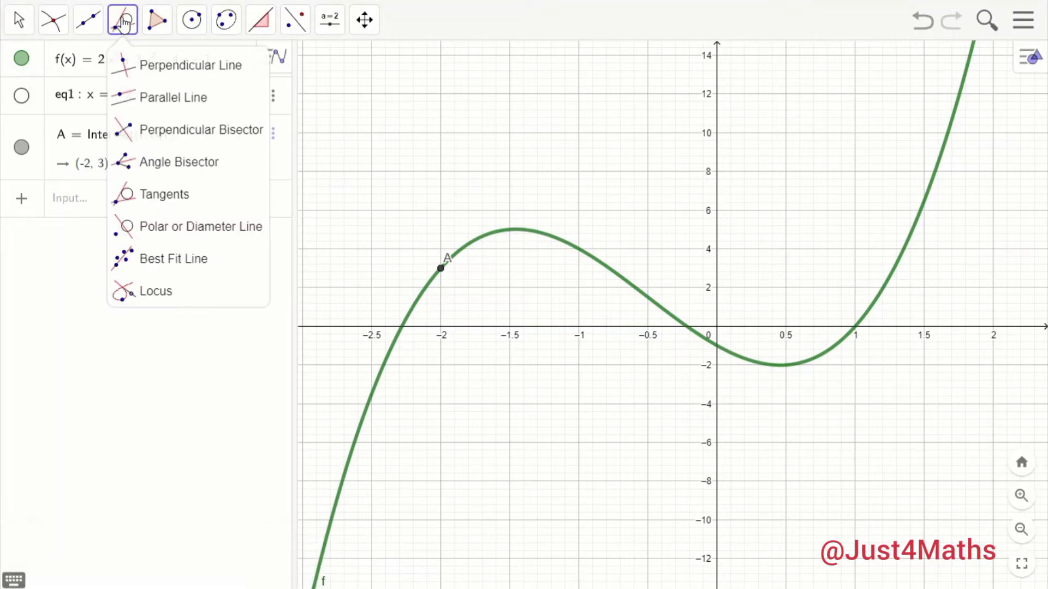
left_click(169, 200)
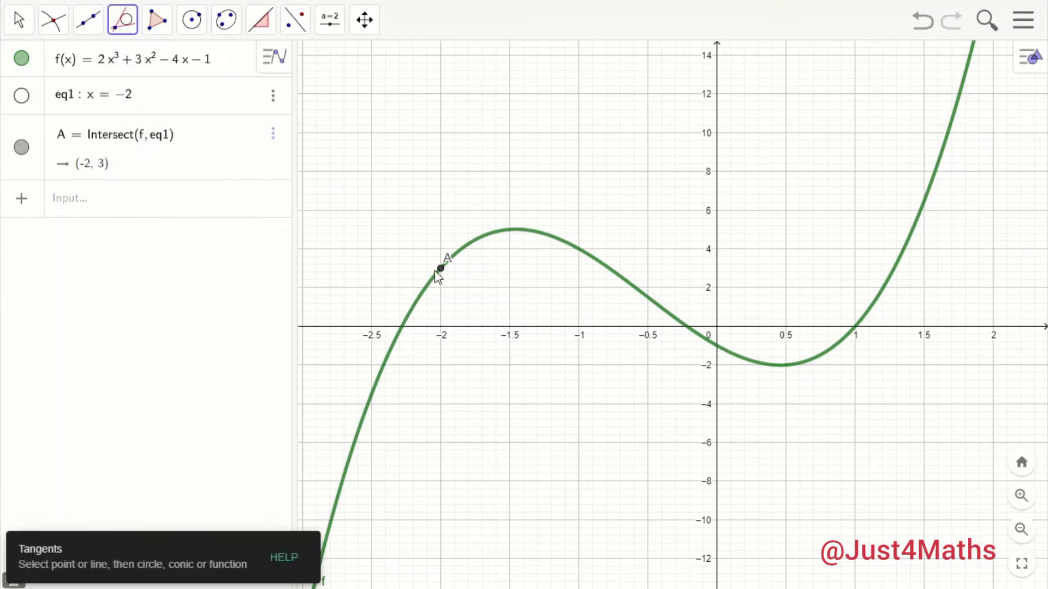
left_click(442, 269)
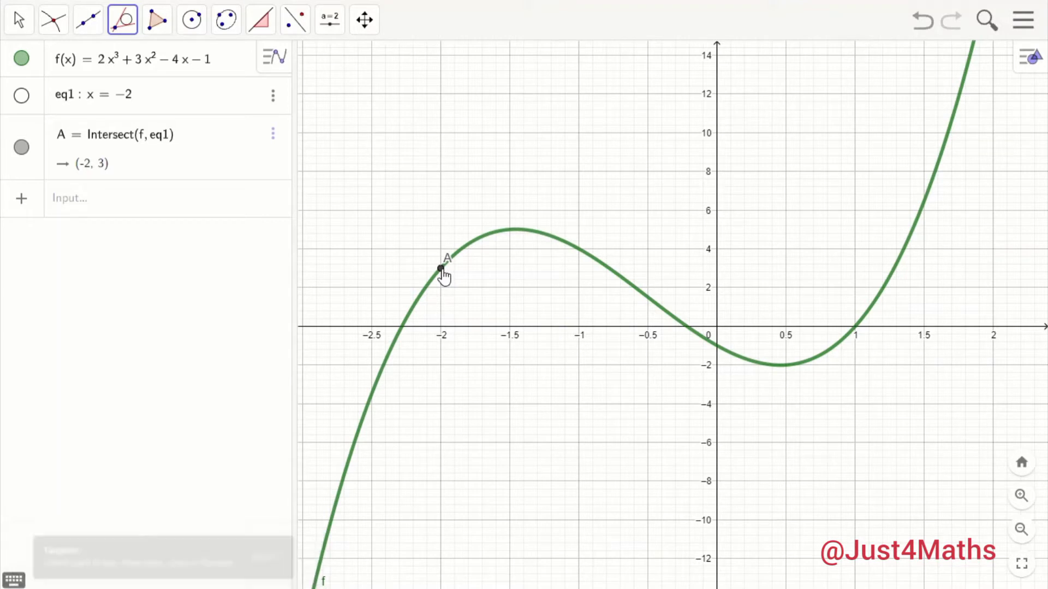
left_click(469, 251)
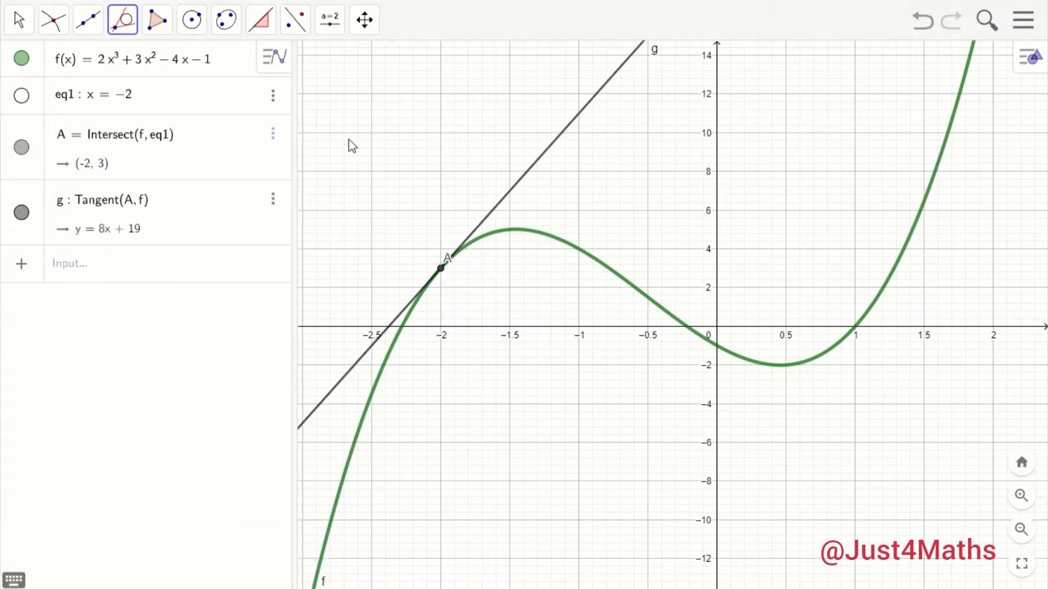
- Add a slope triangle to the tangent at point A and leave nothing selected
left_click(261, 21)
left_click(271, 195)
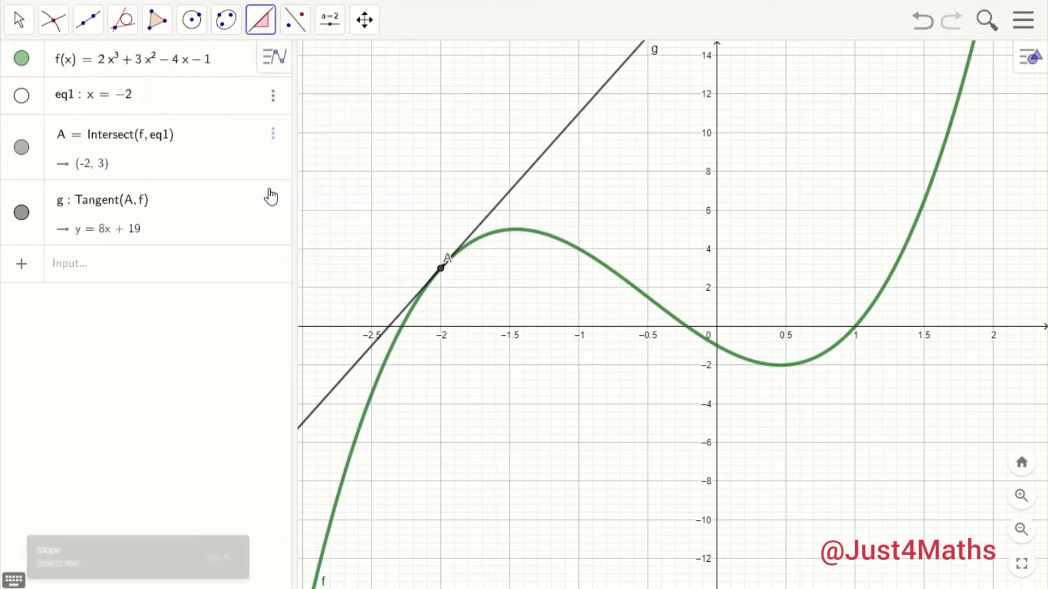
left_click(513, 196)
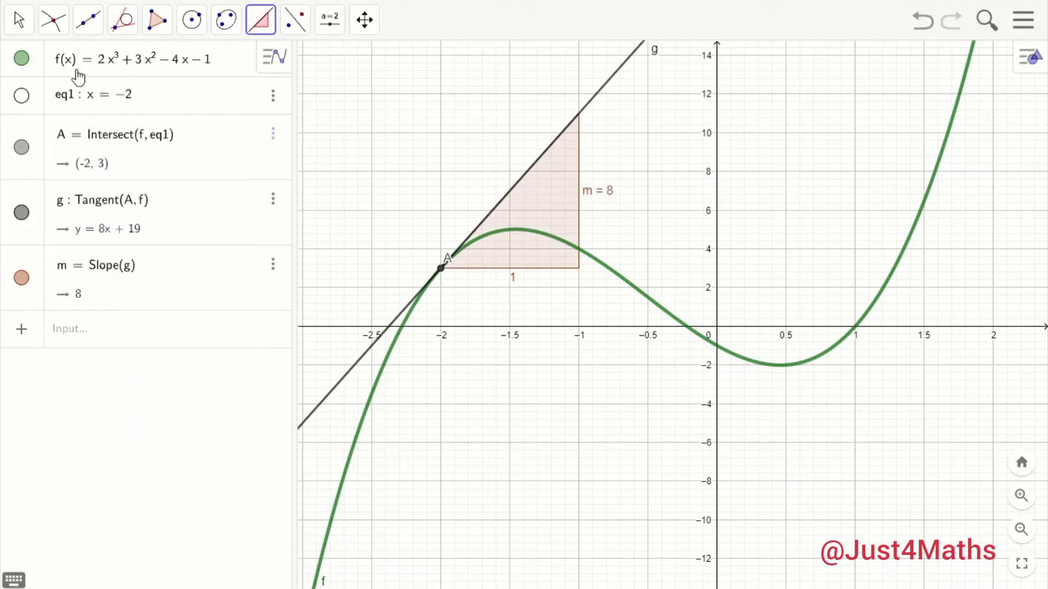
left_click(19, 22)
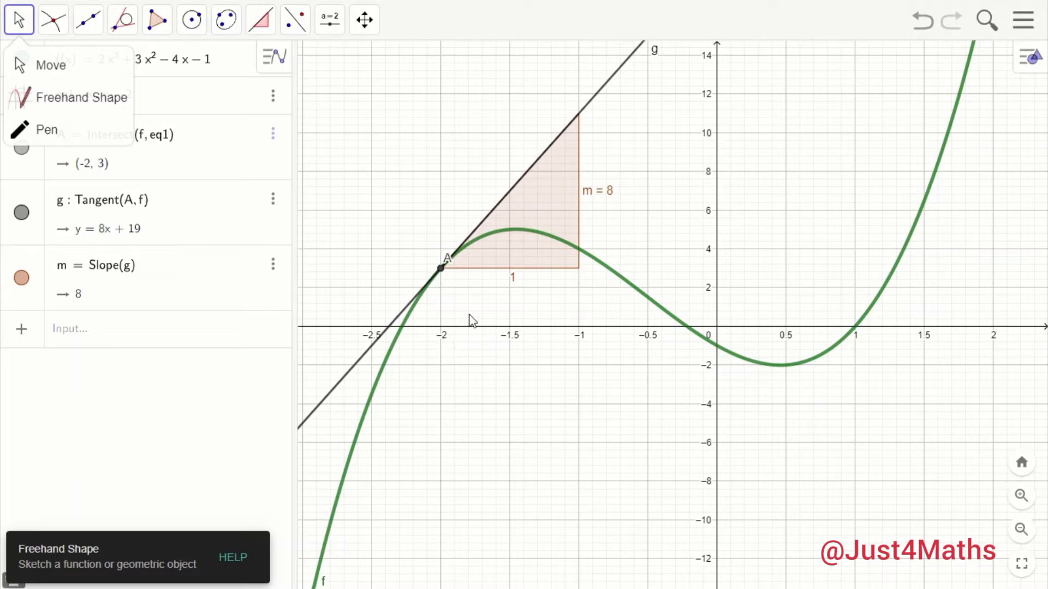
left_click(602, 272)
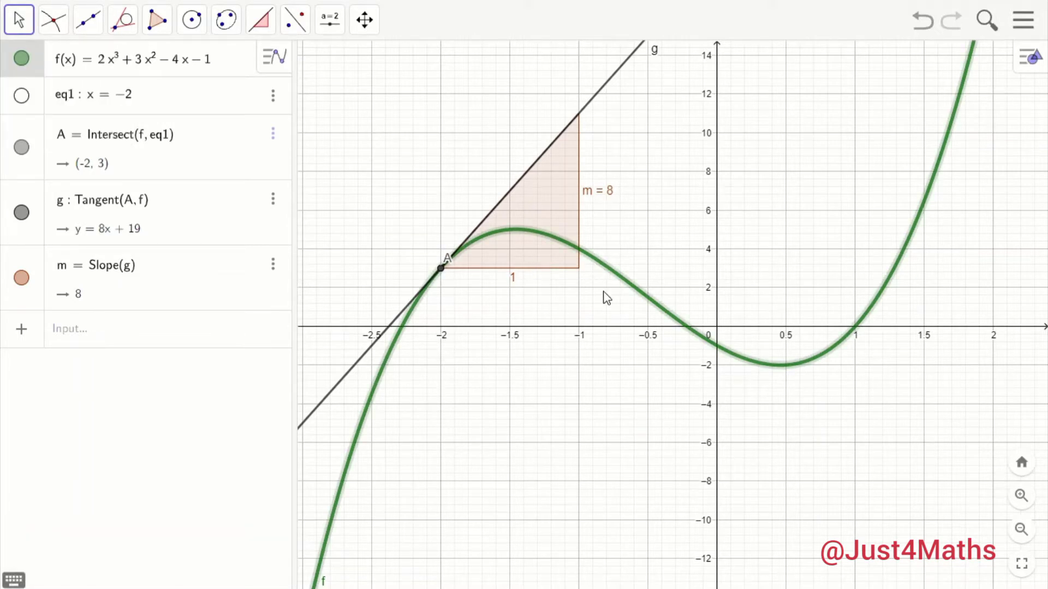
left_click(599, 372)
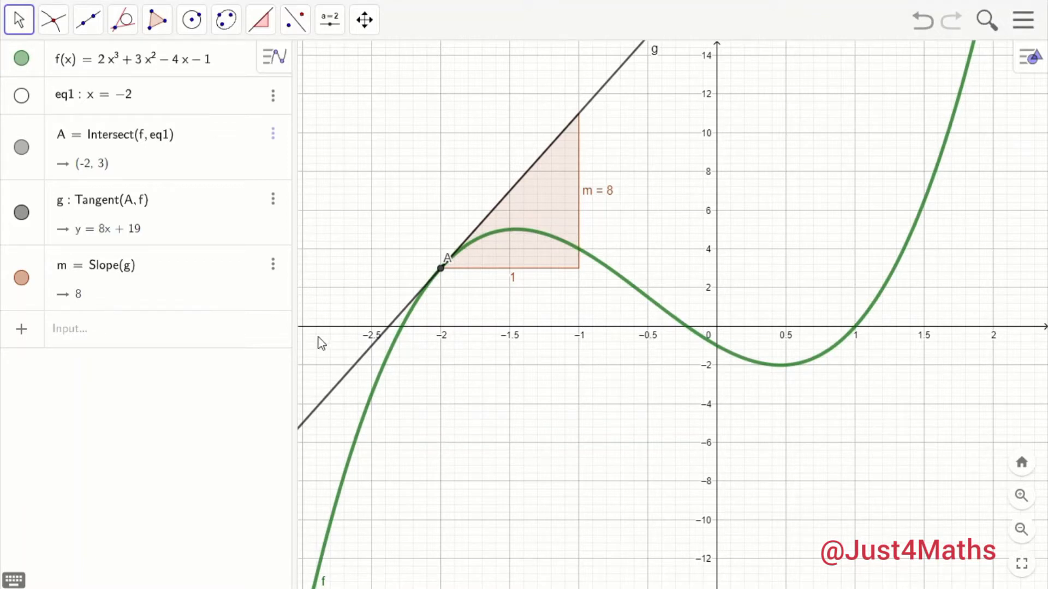
- Add the vertical line x = -0.5 to the graph
left_click(238, 338)
type("x")
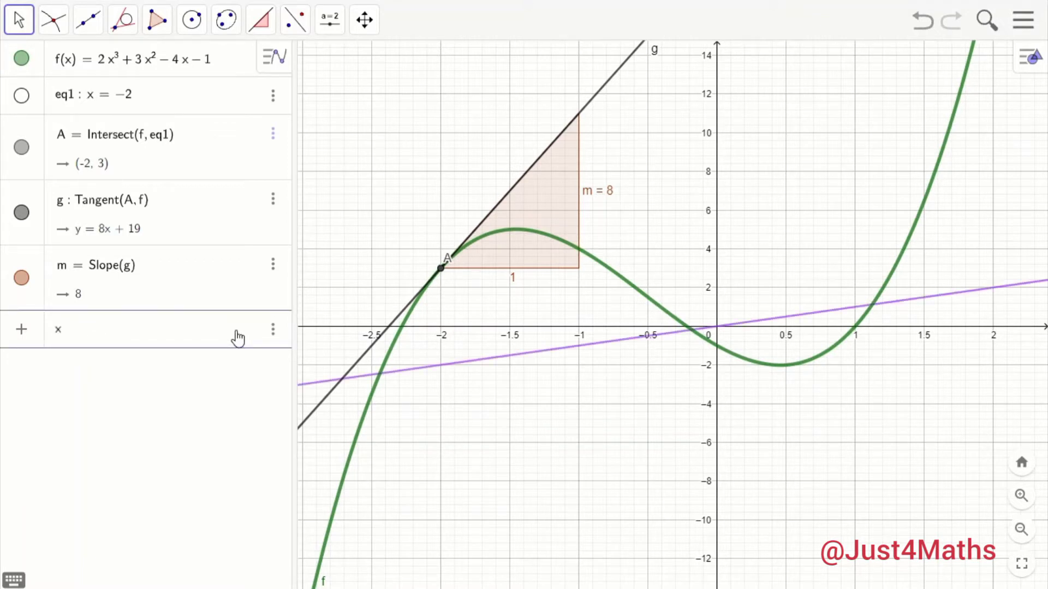
type("=-05")
key("Return")
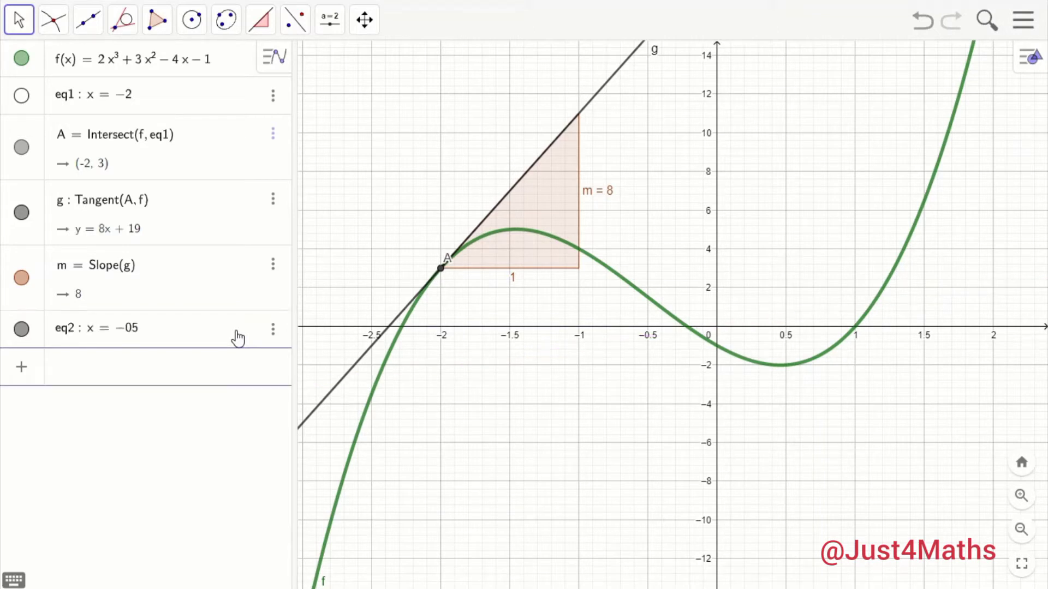
left_click(213, 339)
key("BackSpace")
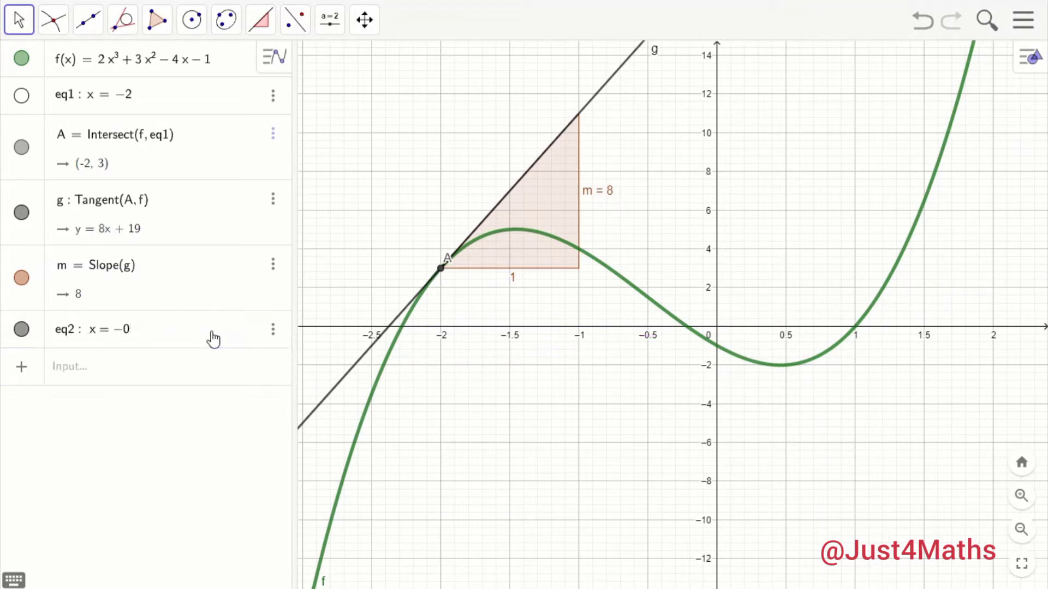
type(".5")
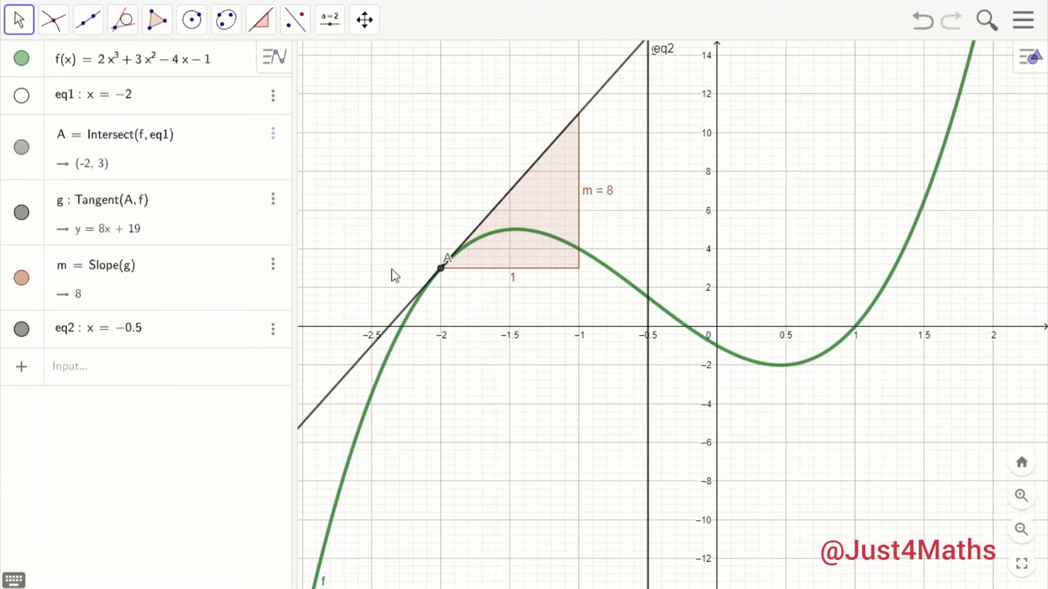
- Mark the intersection point of the cubic f and the line x = -0.5, and hide that line
left_click(62, 30)
left_click(86, 168)
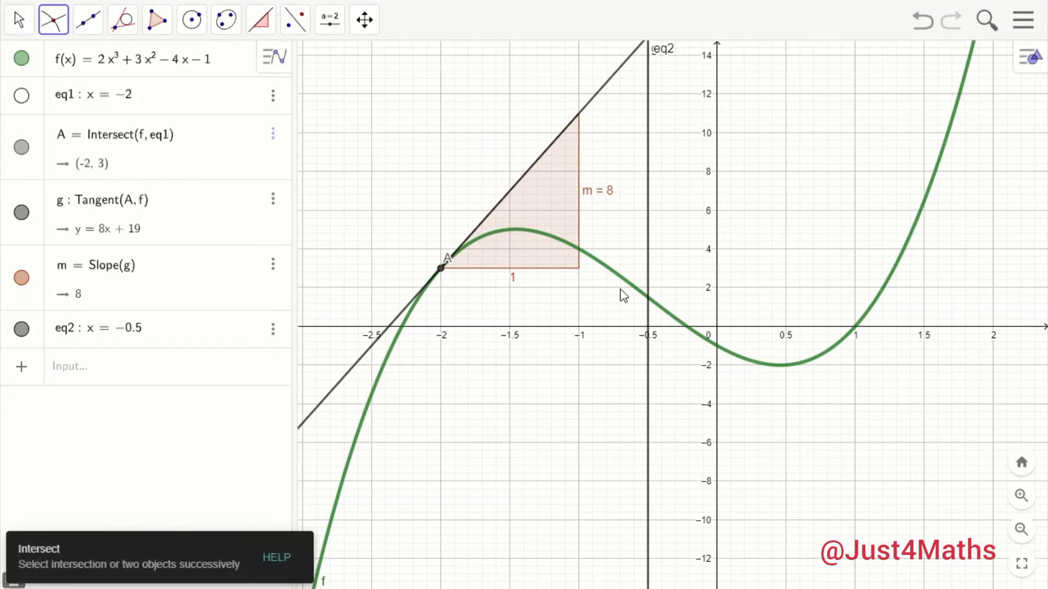
left_click(649, 285)
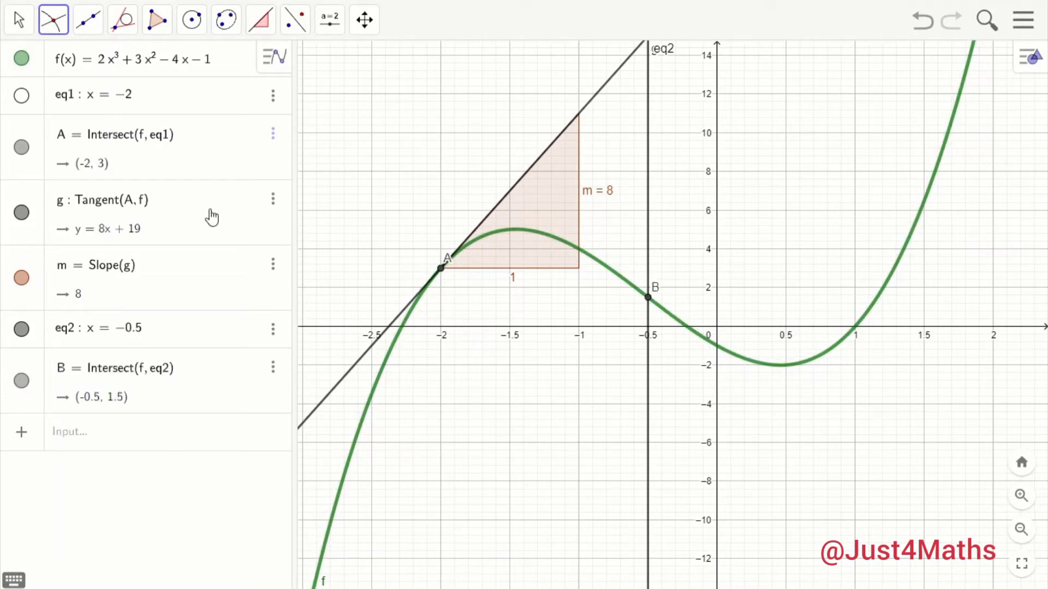
left_click(19, 20)
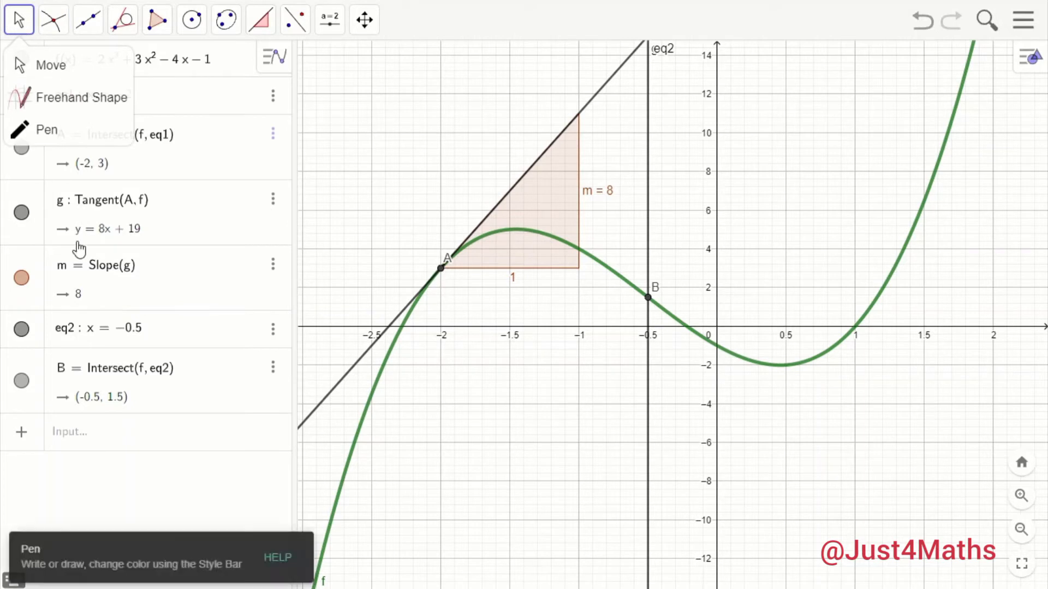
left_click(21, 329)
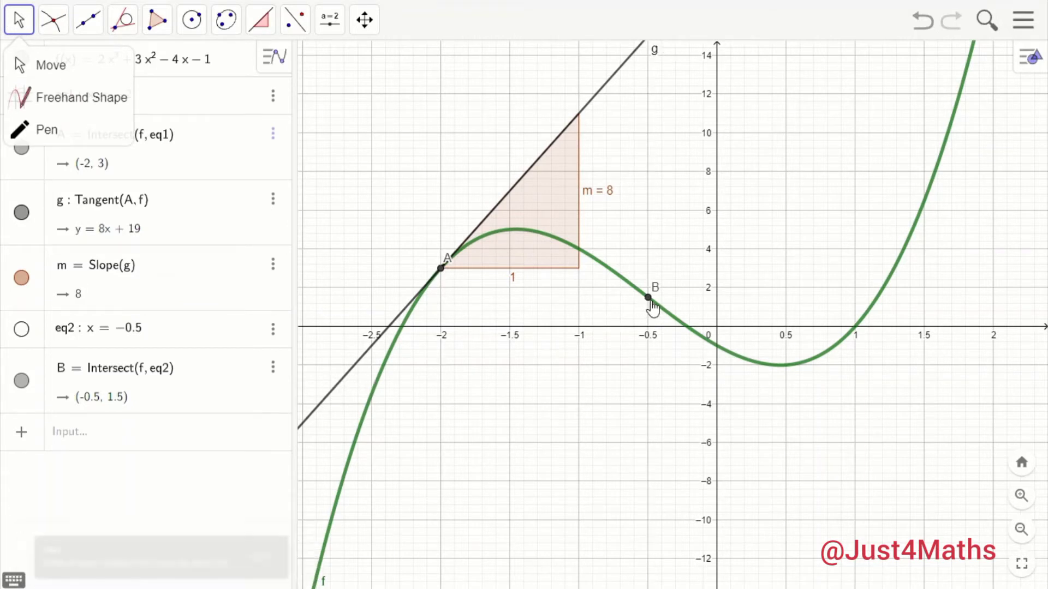
- Construct the tangent to the cubic f at point B
left_click(148, 27)
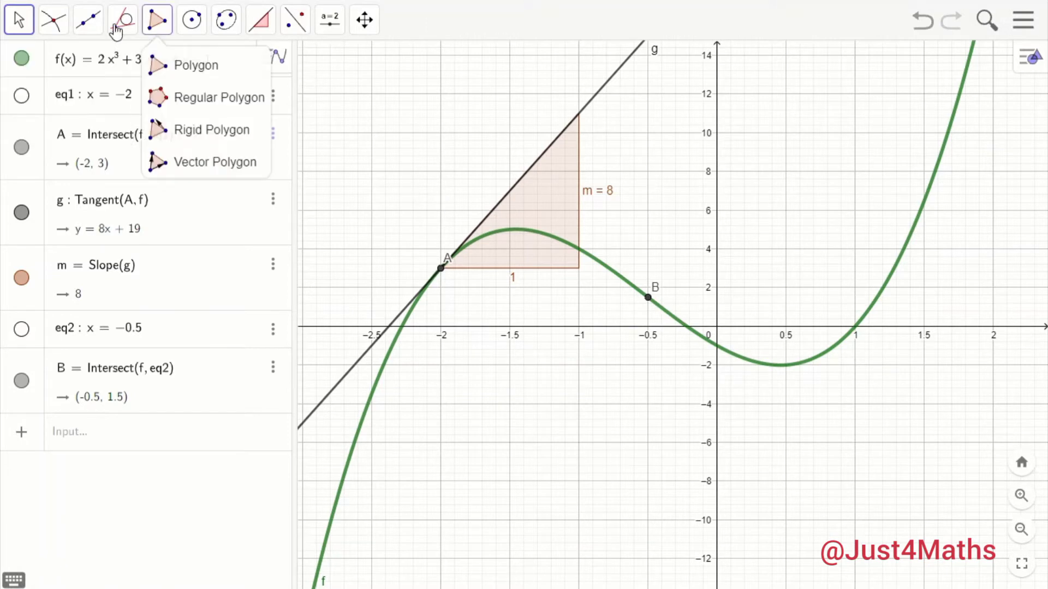
left_click(119, 32)
left_click(123, 36)
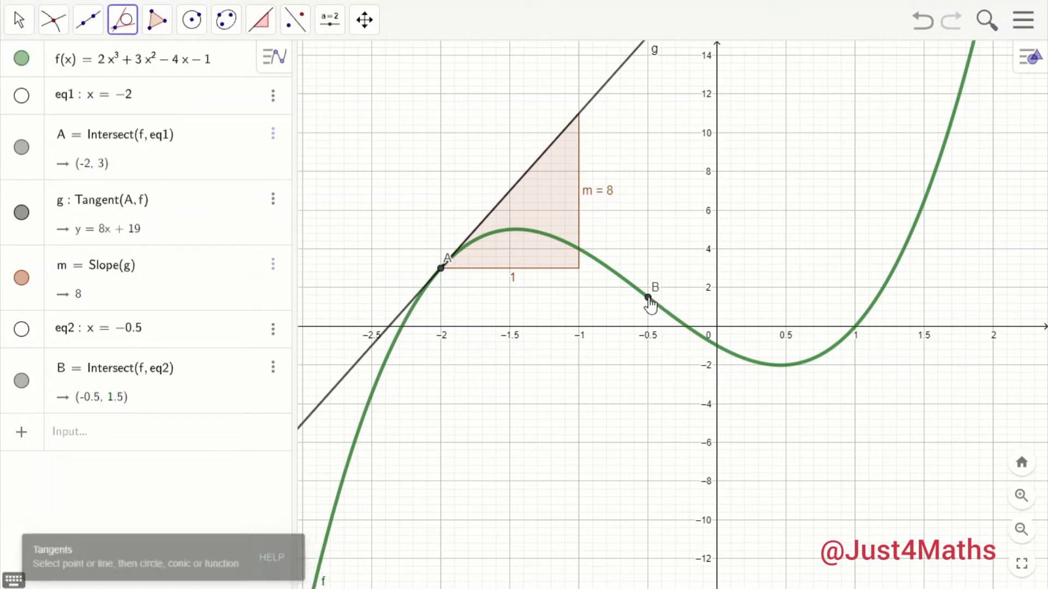
left_click(649, 299)
left_click(667, 311)
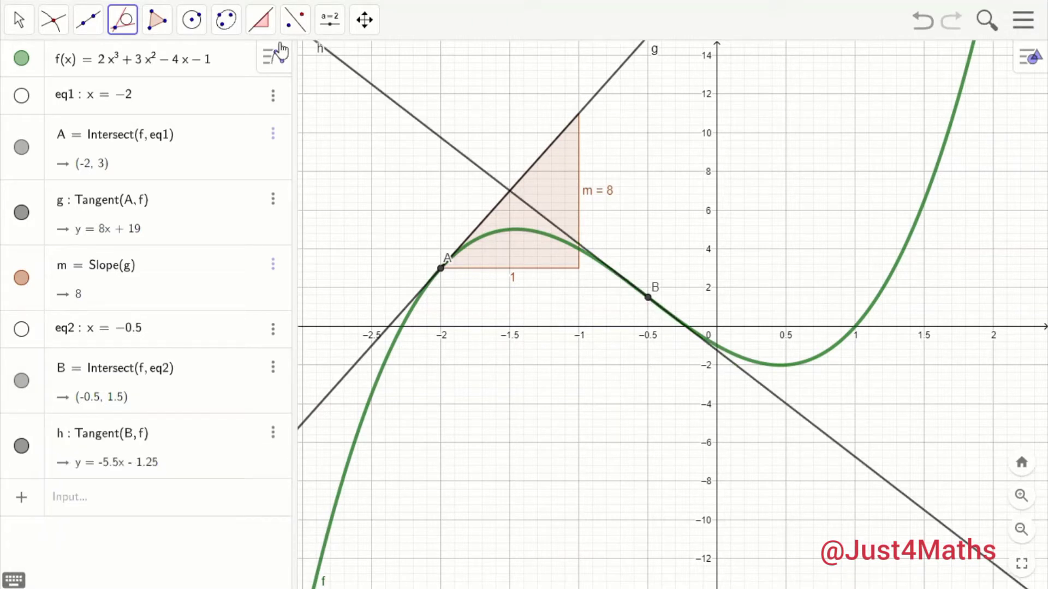
- Add a slope triangle to the tangent h at point B
left_click(260, 20)
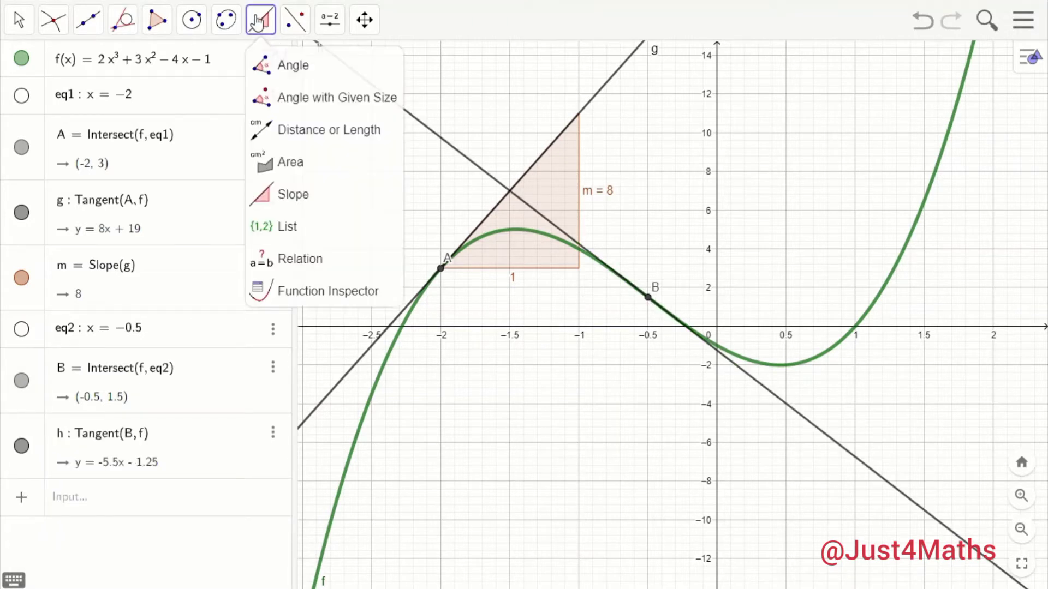
left_click(294, 192)
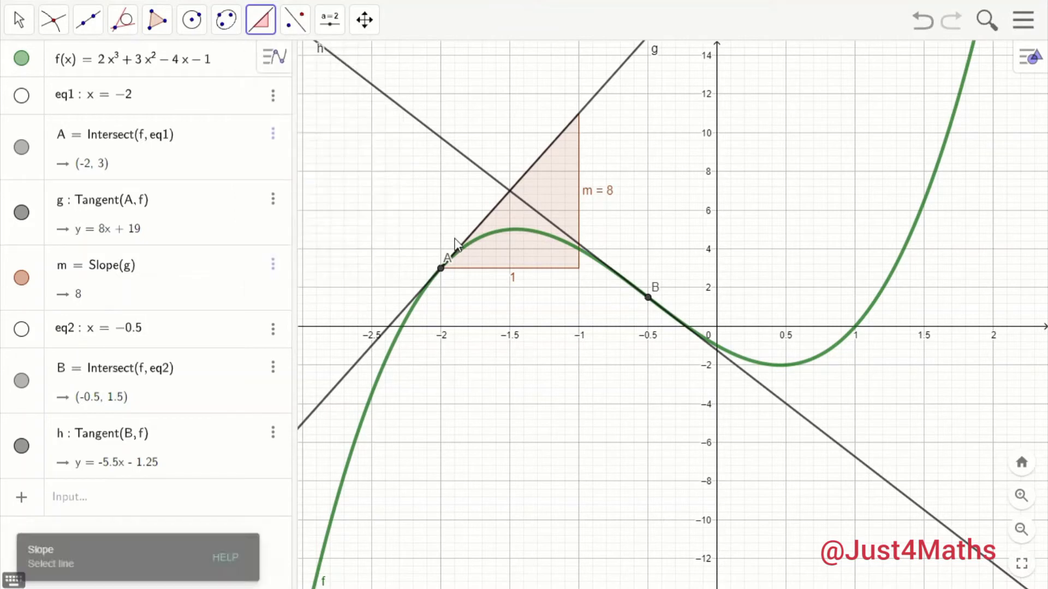
left_click(756, 388)
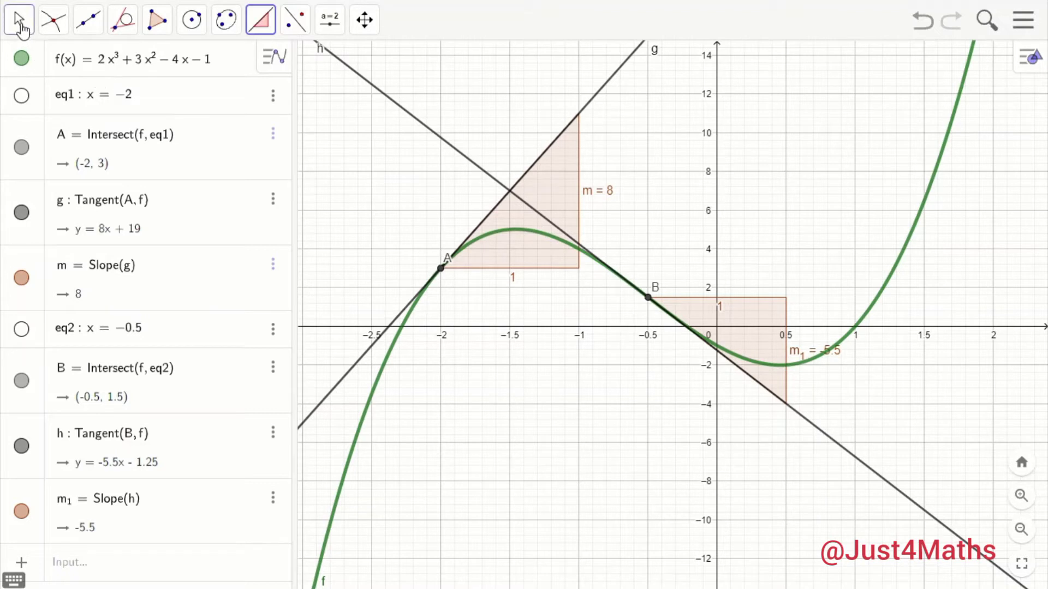
- Move the slope label of tangent h down, clear of the cubic's curve, and deselect it
left_click(21, 26)
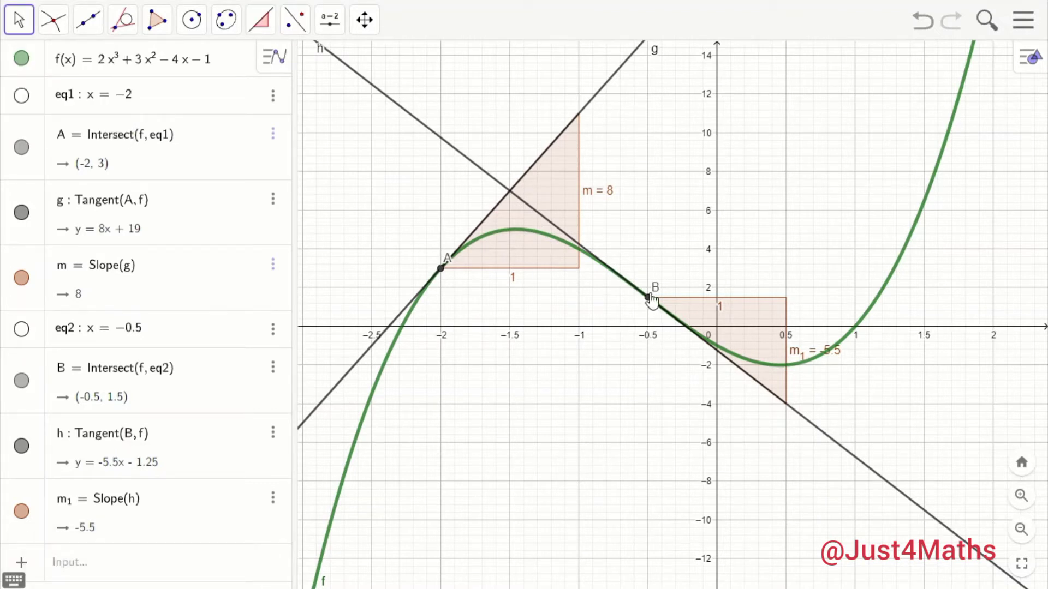
left_click_drag(780, 352, 806, 377)
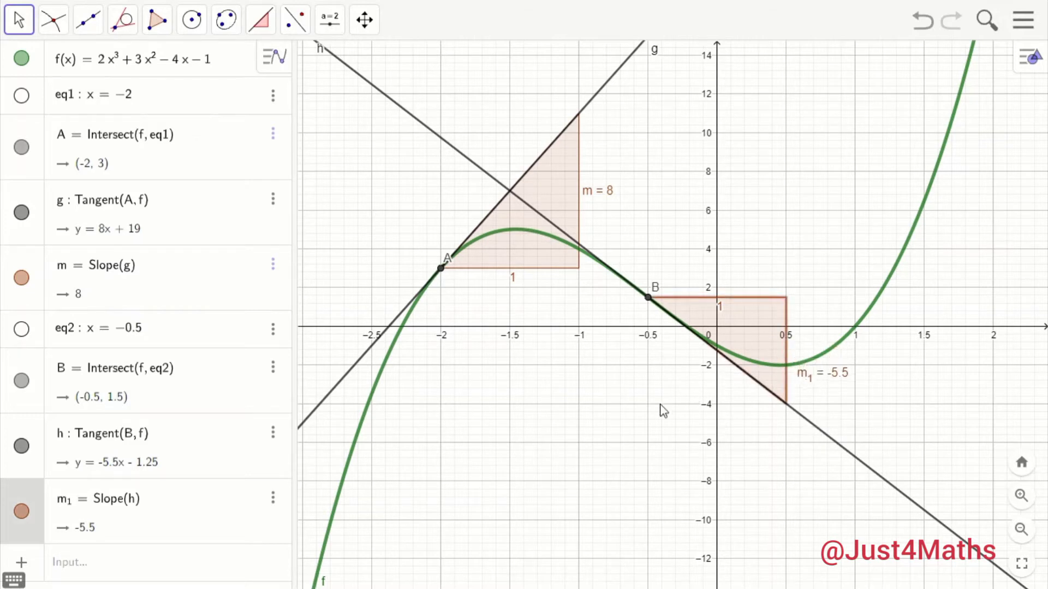
left_click(626, 415)
- Add the vertical line x = 1.5 to the graph of the cubic f
scroll(617, 415, "down", 2)
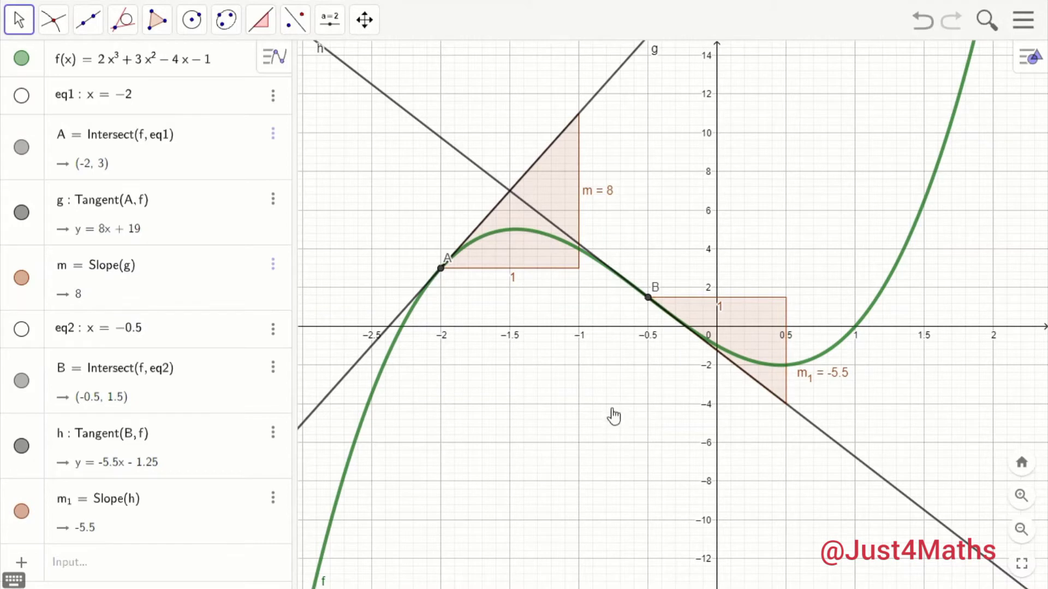
scroll(580, 416, "up", 2)
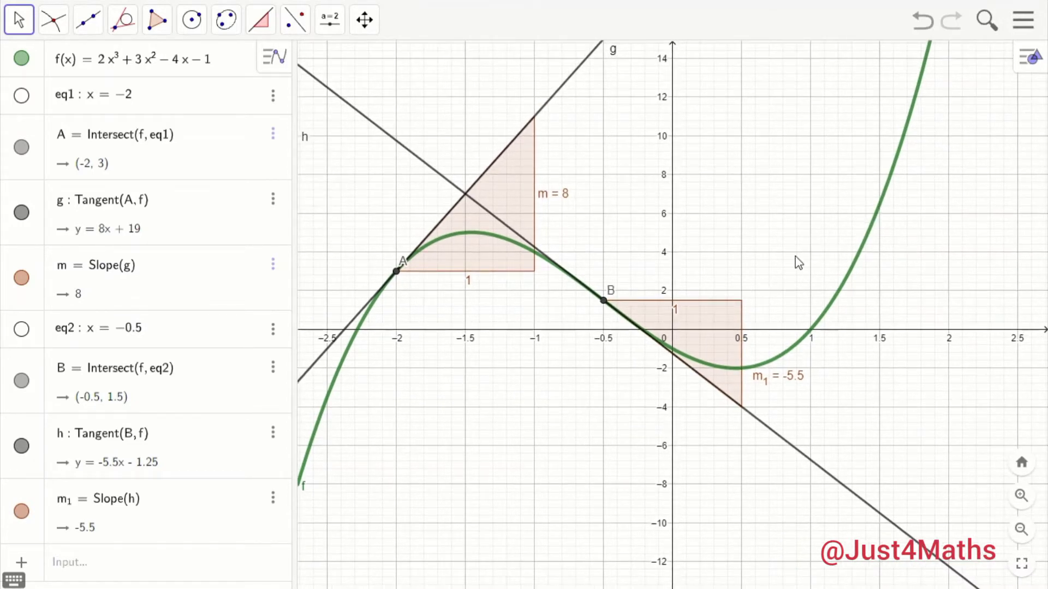
left_click(119, 568)
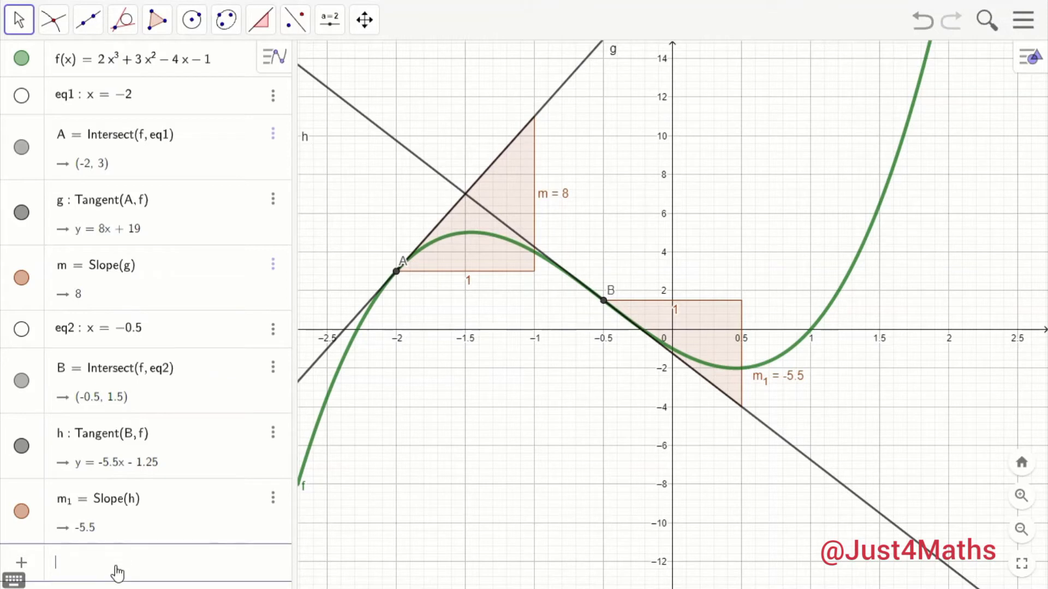
type("x ")
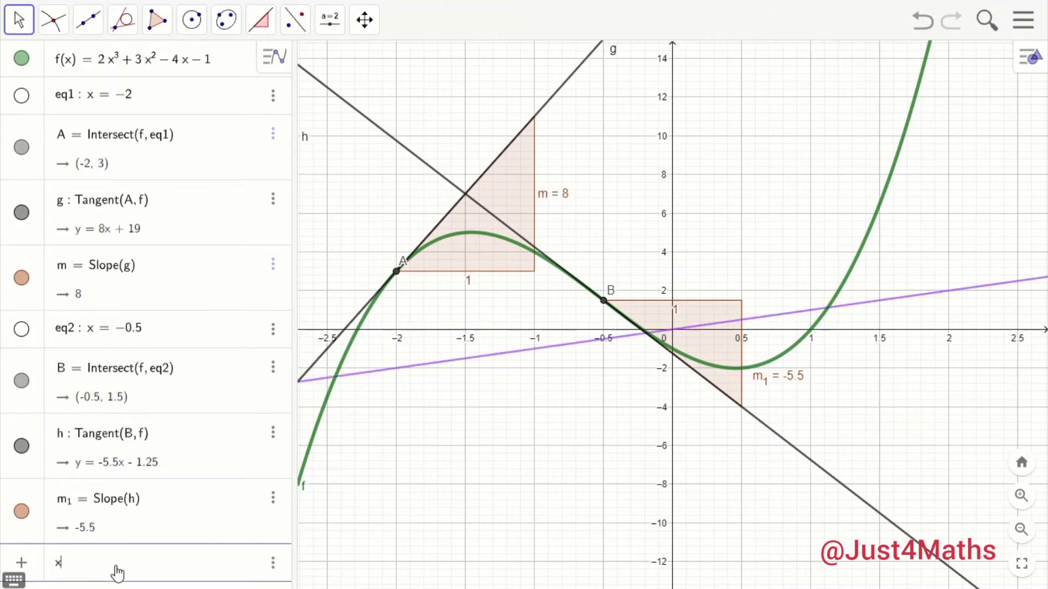
type("= 1.5")
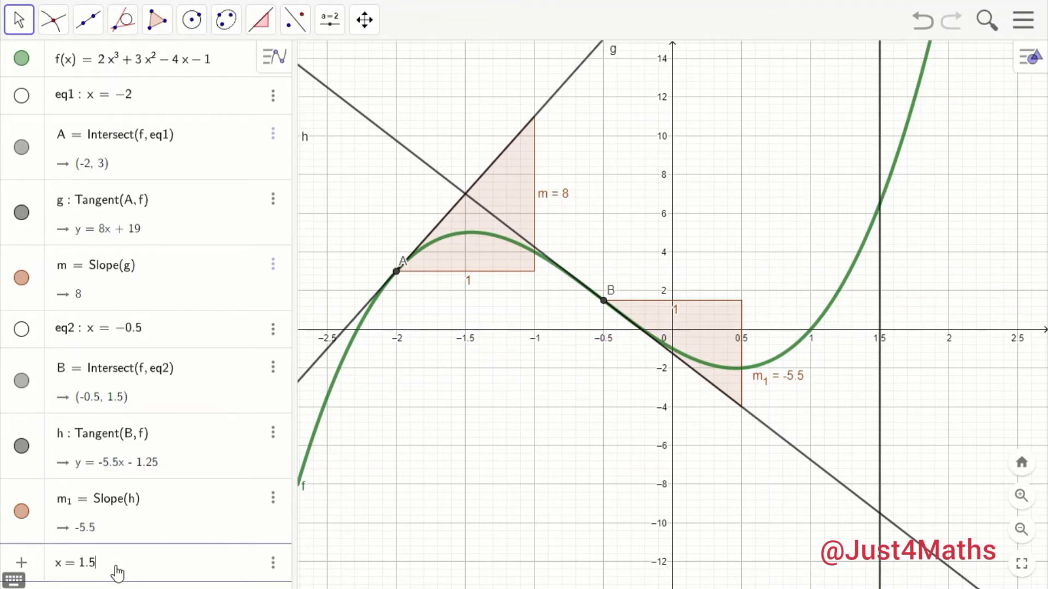
key("Return")
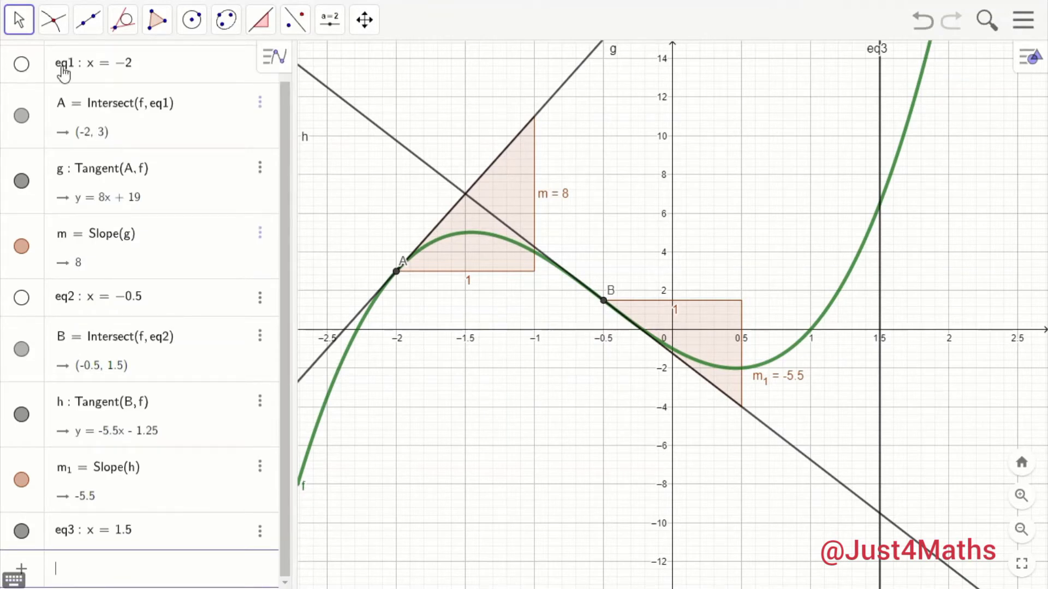
- Mark the intersection point of the cubic f and the line x = 1.5, and hide that line
left_click(53, 21)
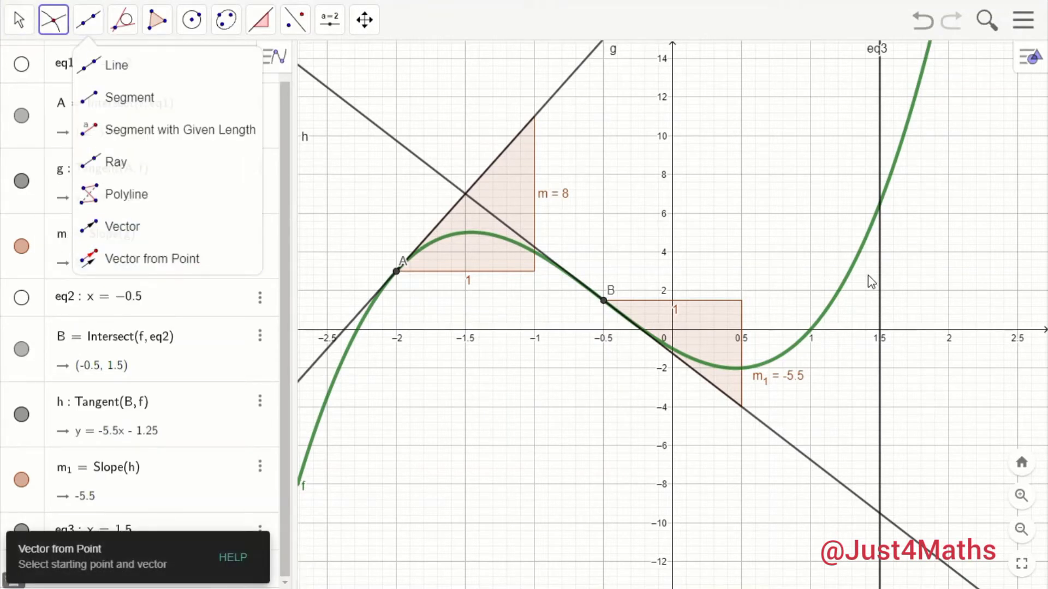
left_click(875, 241)
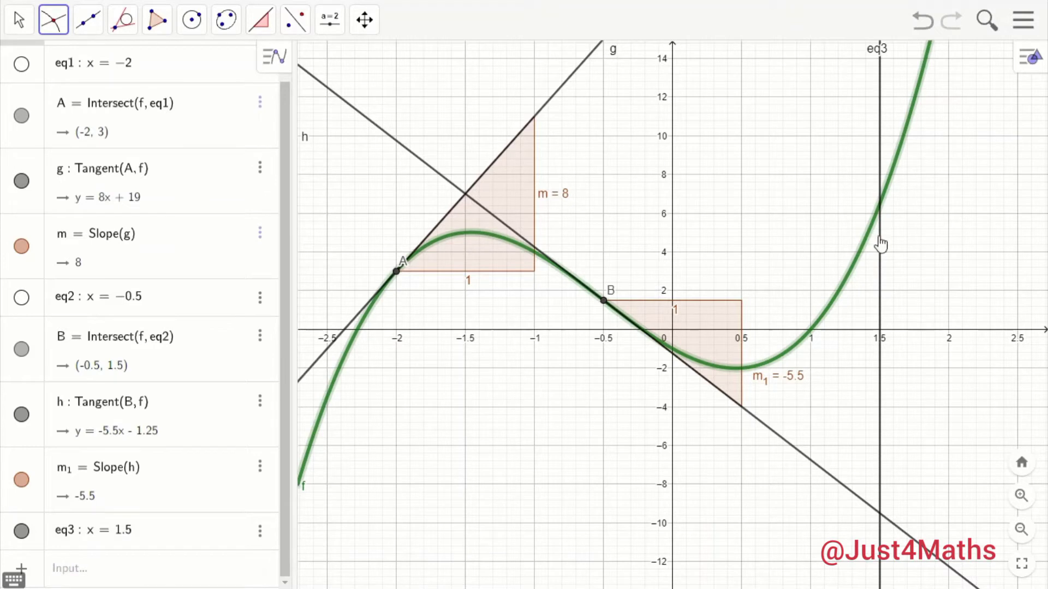
left_click(879, 245)
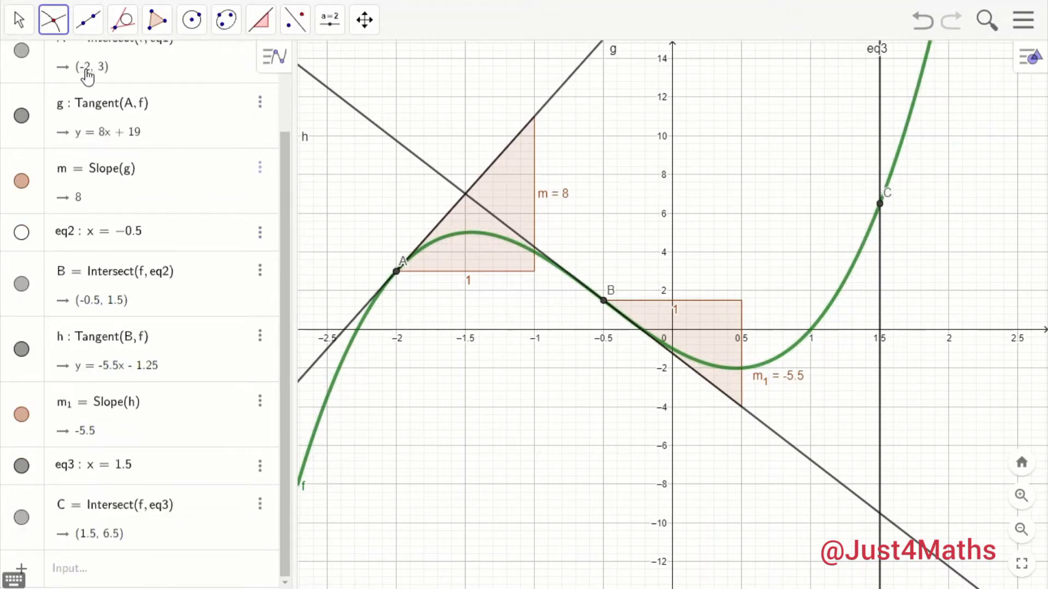
left_click(19, 23)
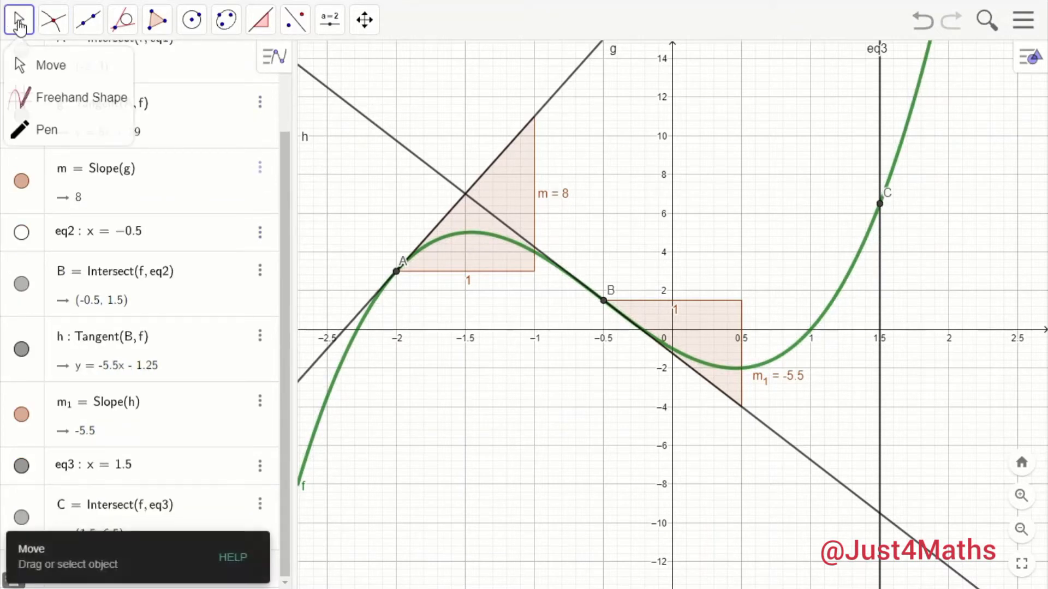
left_click(82, 97)
key("Escape")
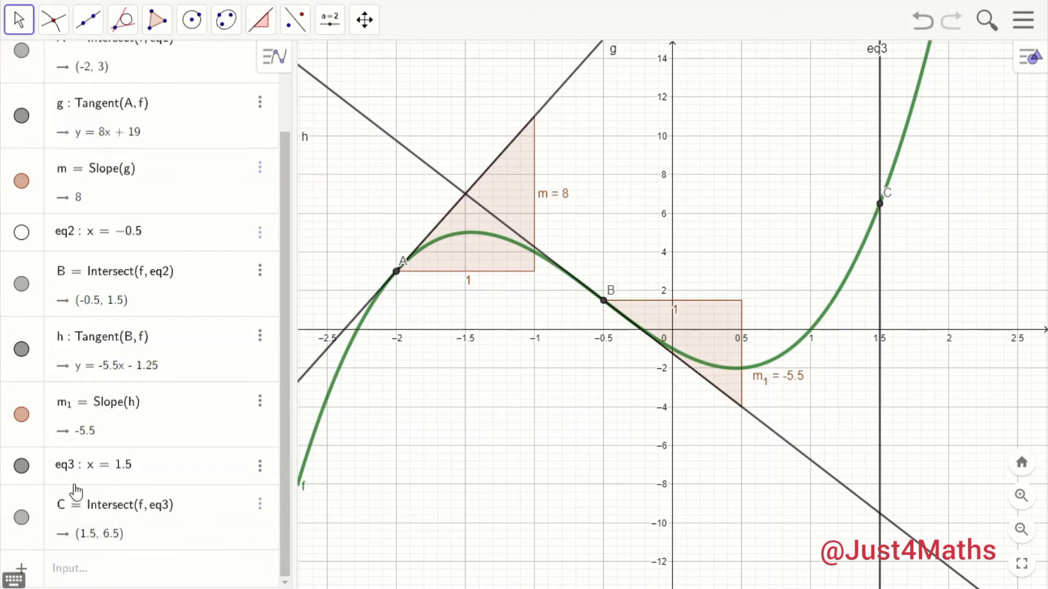
left_click(22, 466)
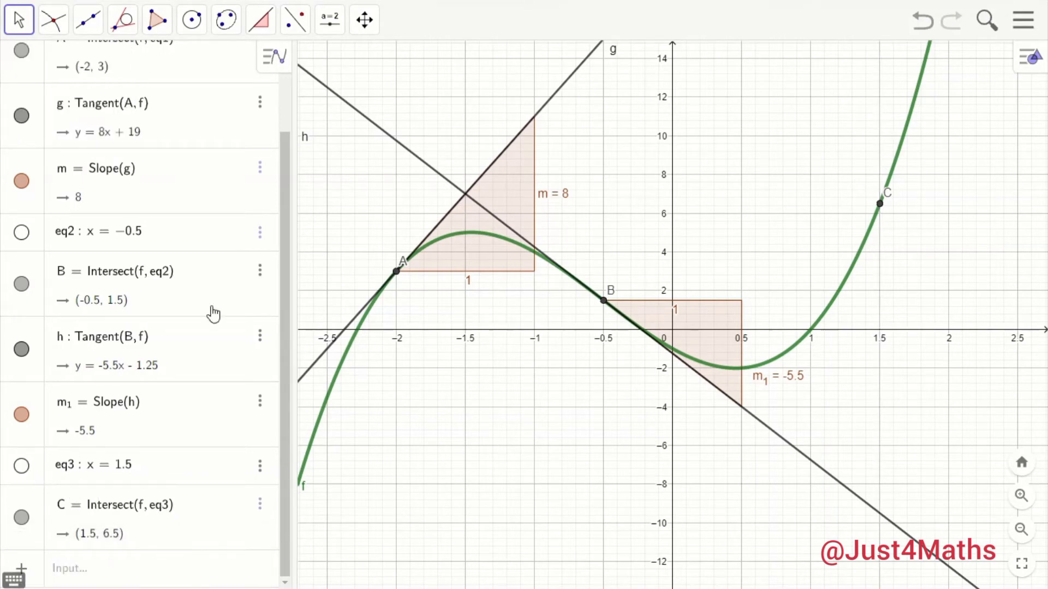
- Construct the tangent to the cubic f at point C
left_click(121, 23)
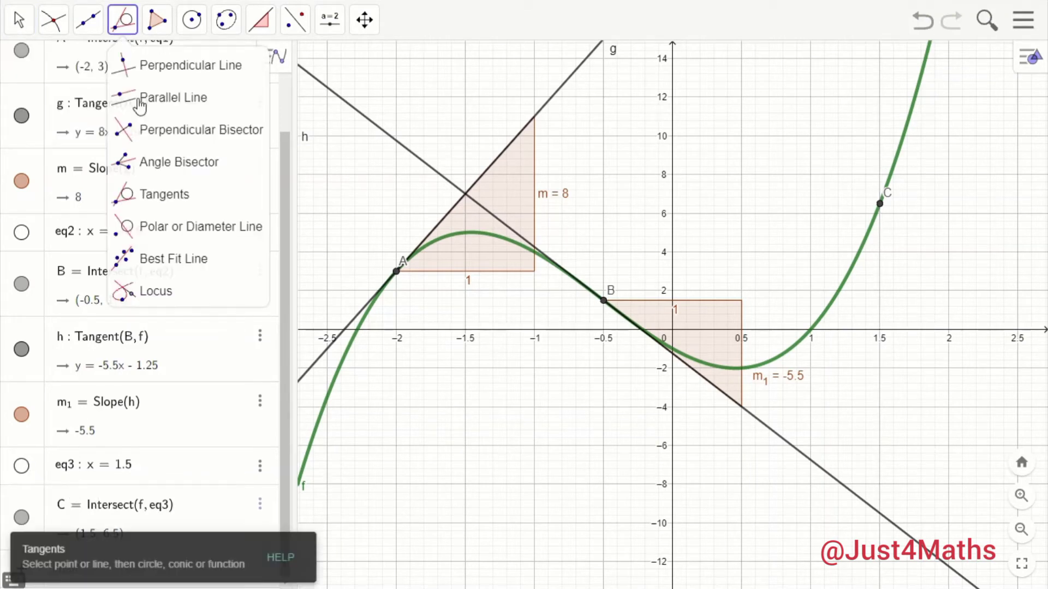
left_click(151, 192)
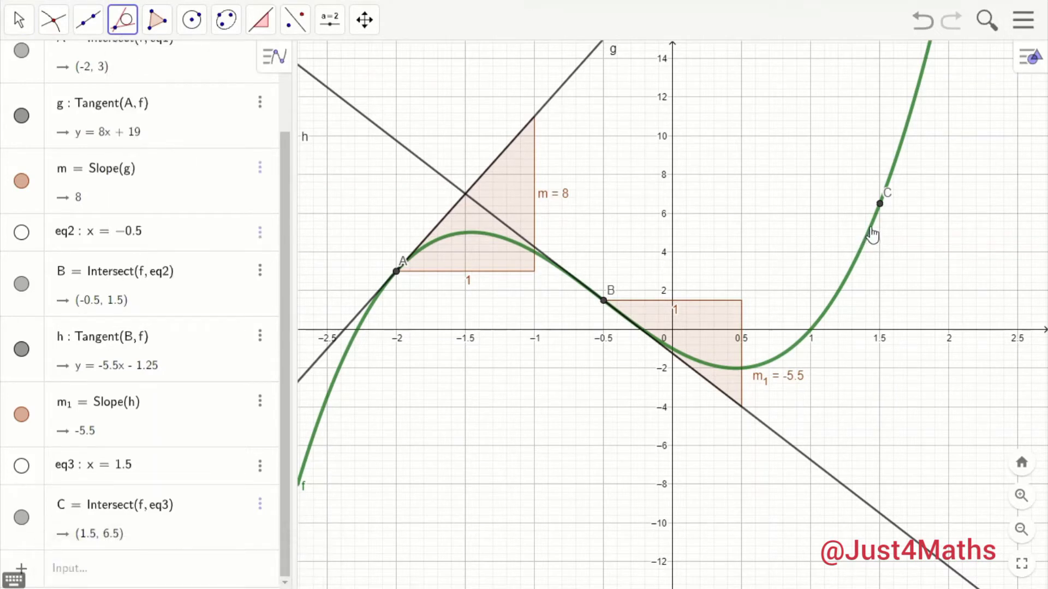
left_click(872, 233)
left_click(879, 203)
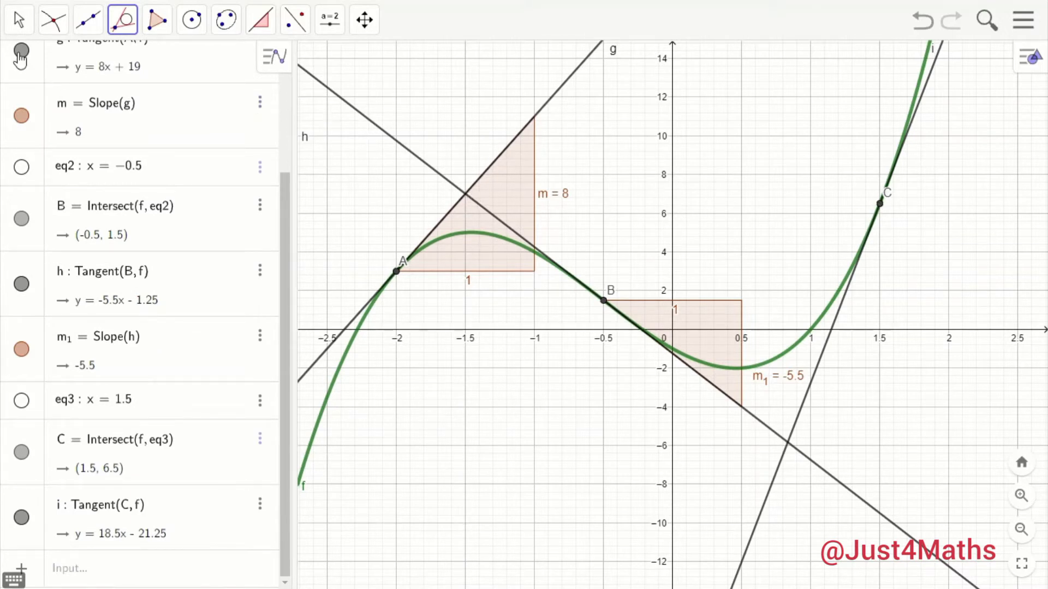
left_click(18, 20)
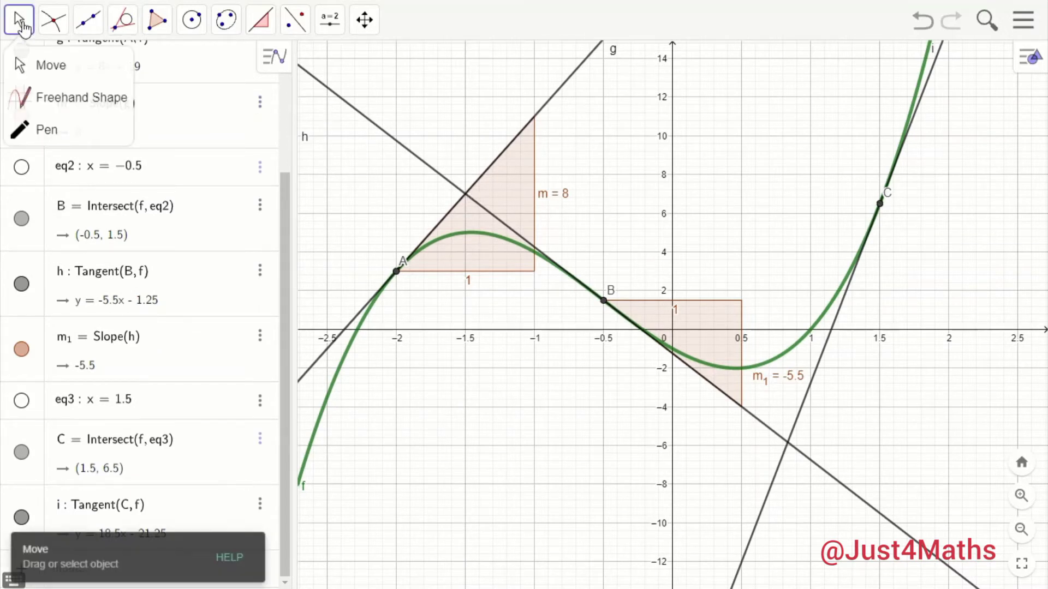
- Add a slope triangle to the tangent at point C
left_click(263, 24)
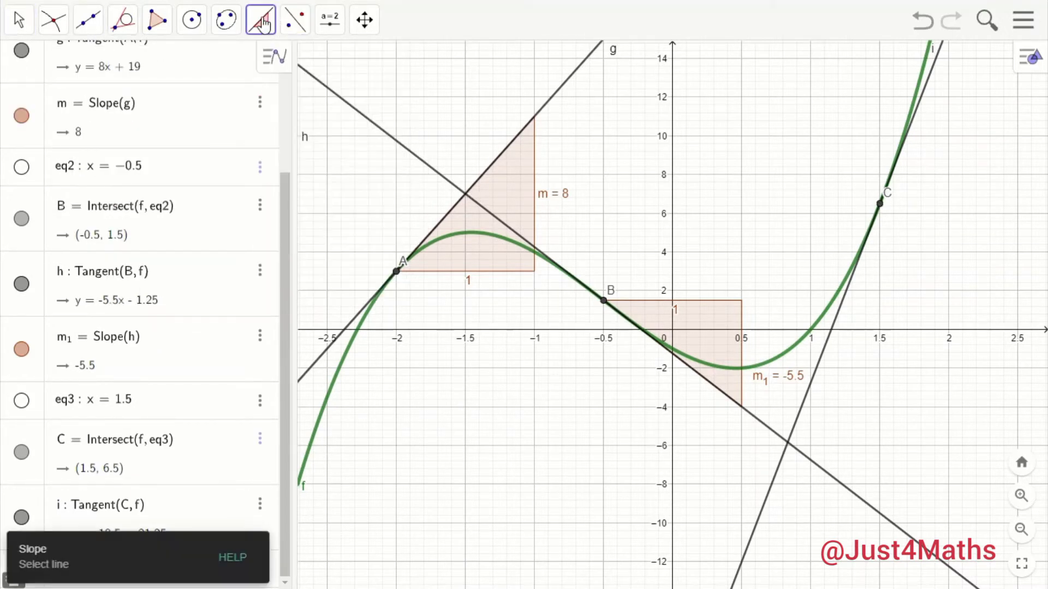
left_click(824, 351)
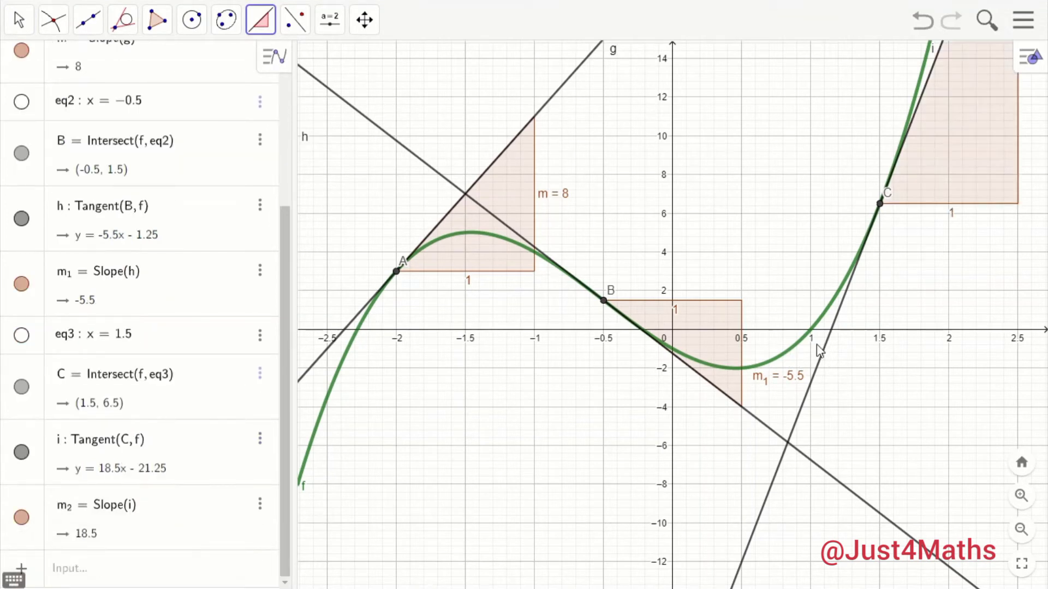
left_click(18, 20)
scroll(687, 434, "down", 3)
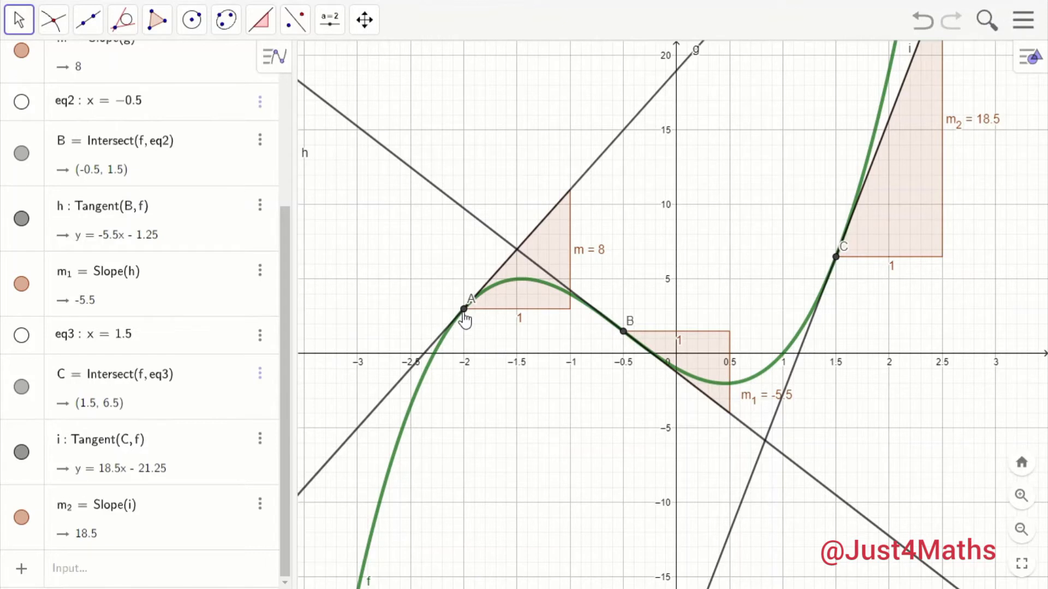
- Select points A, B and C with their tangents and delete them together with the slope triangles
left_click(508, 246)
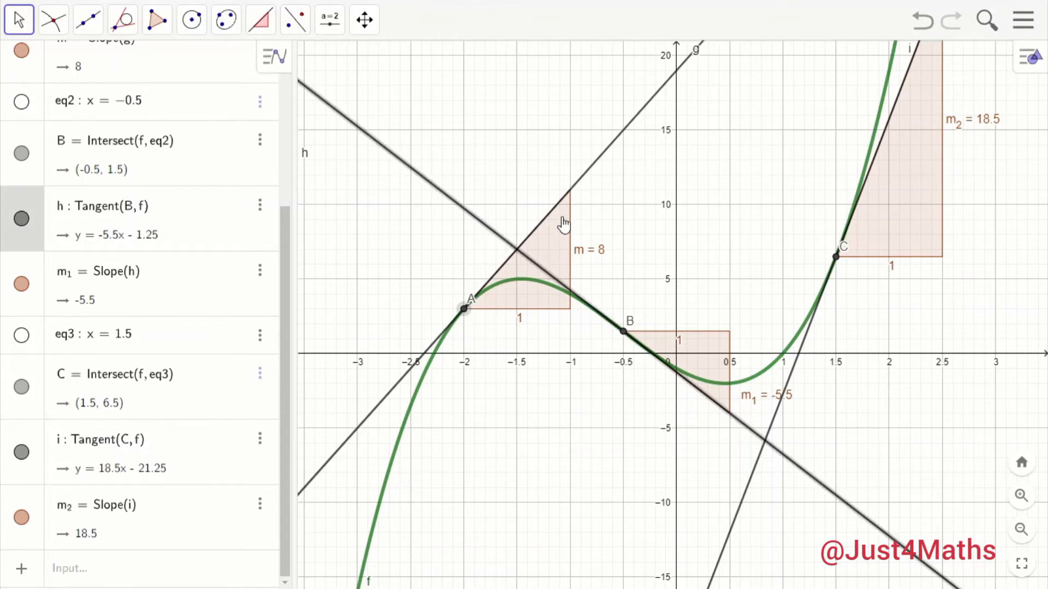
left_click(577, 187)
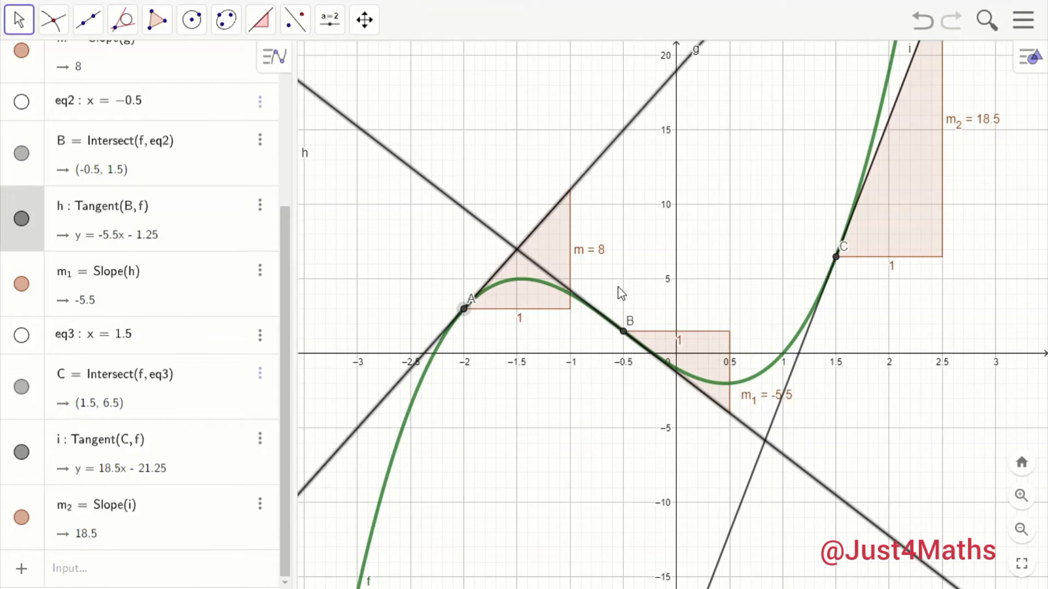
left_click(624, 332)
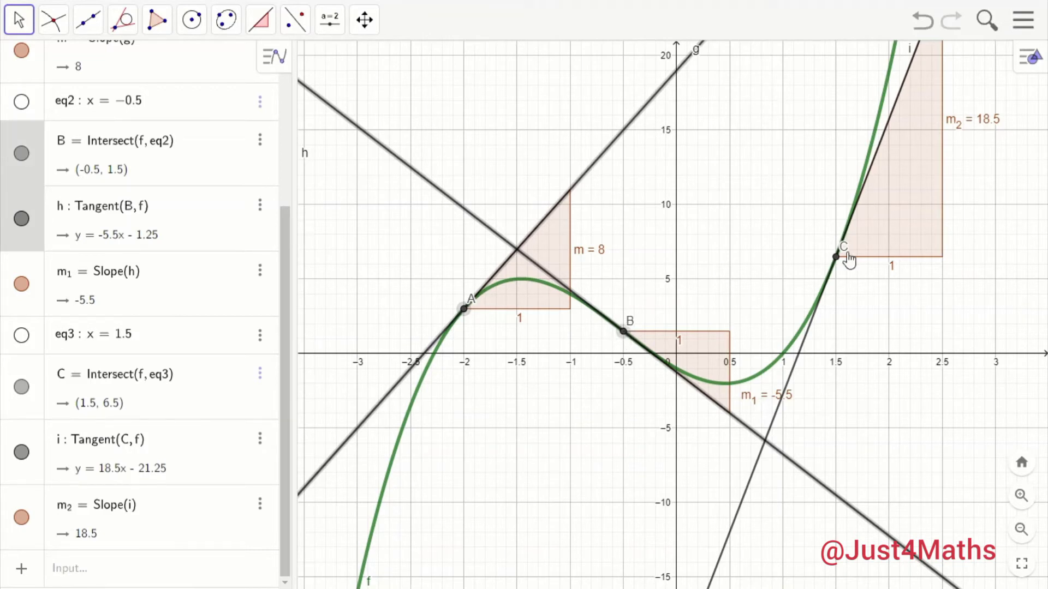
left_click(836, 257)
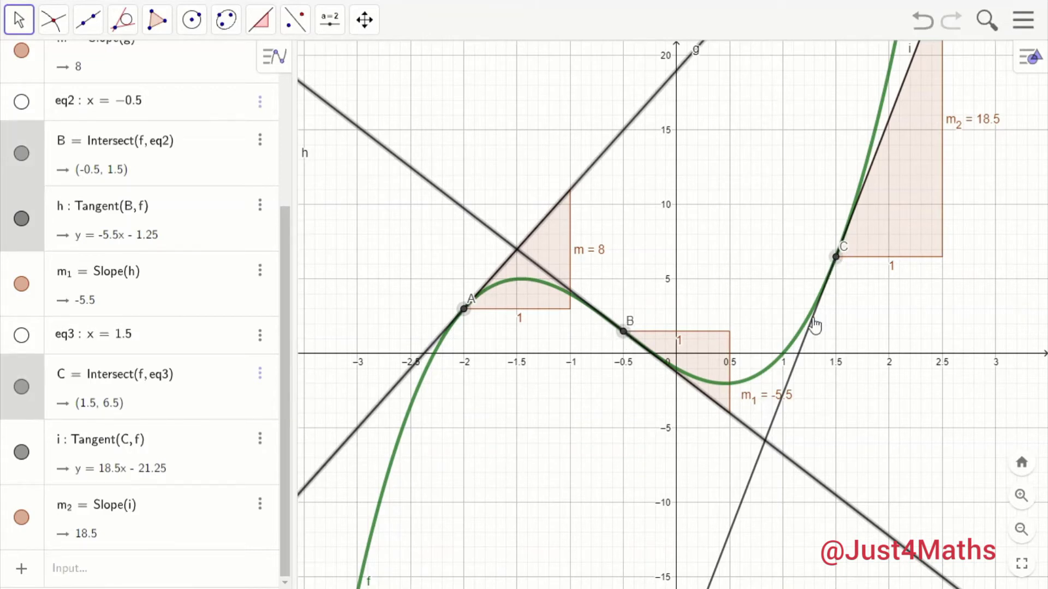
left_click(802, 349)
key("Delete")
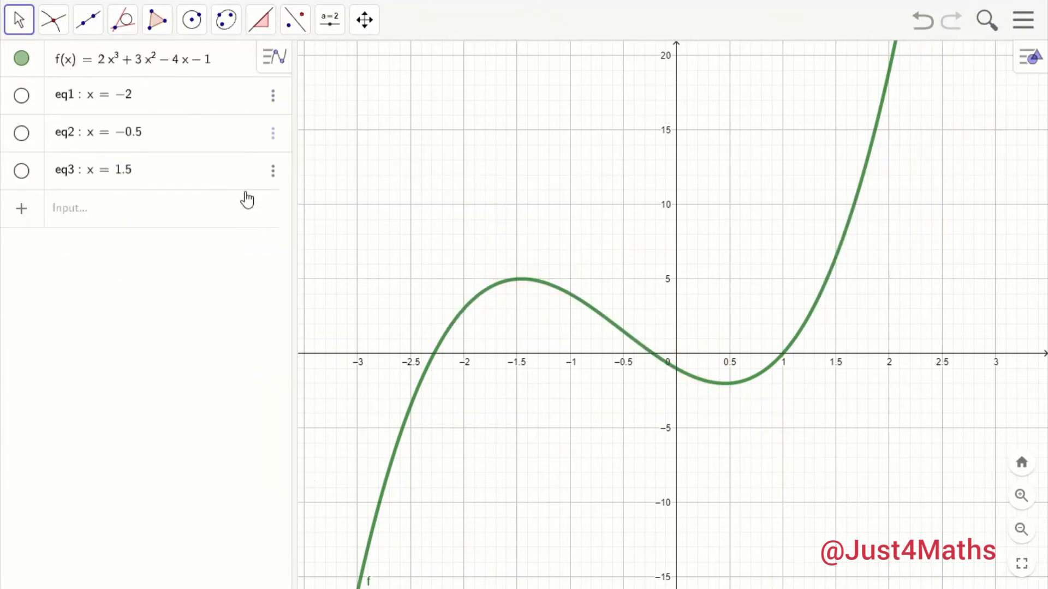
- Delete the hidden vertical lines x = 1.5, x = -0.5 and x = -2, keeping only the cubic f
left_click(274, 173)
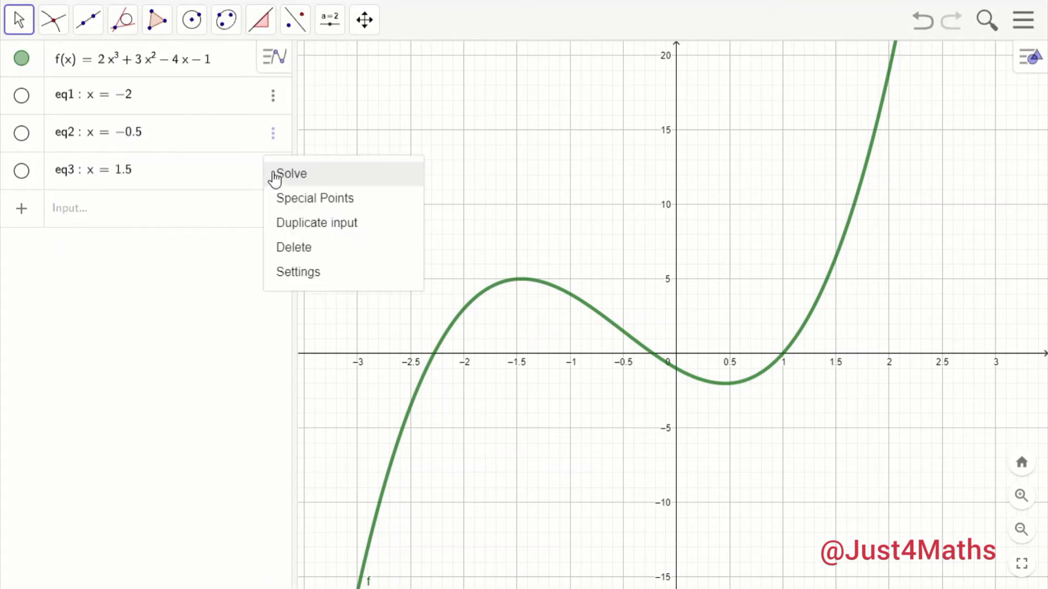
left_click(294, 249)
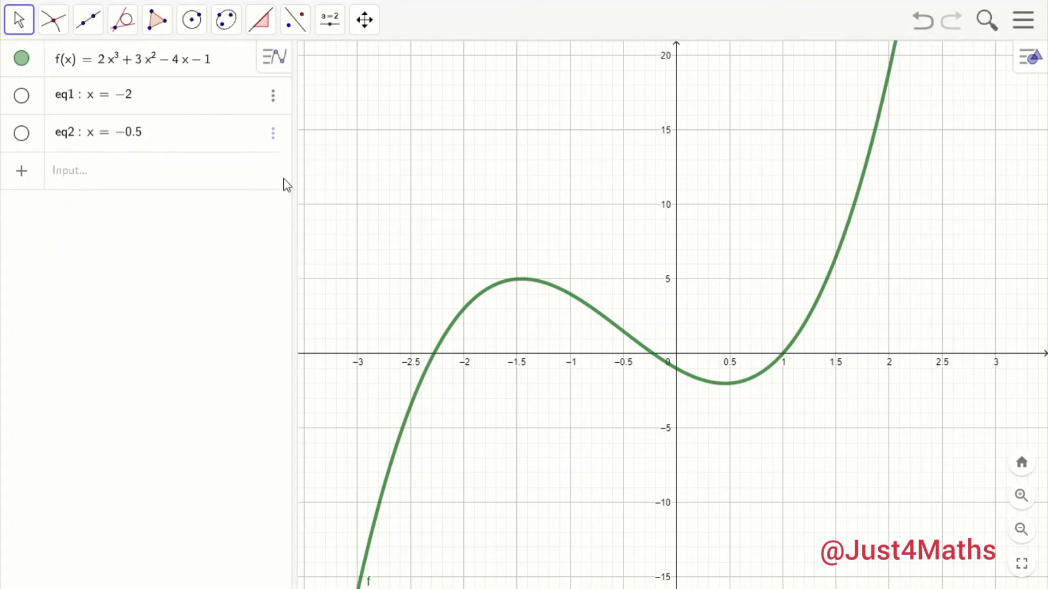
left_click(273, 136)
left_click(289, 213)
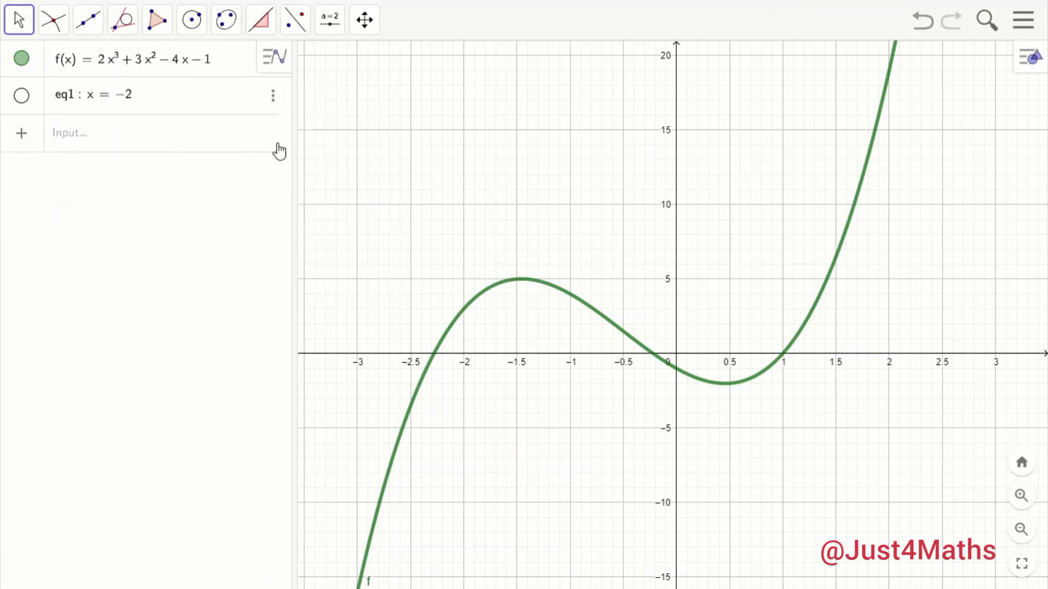
left_click(273, 96)
left_click(290, 172)
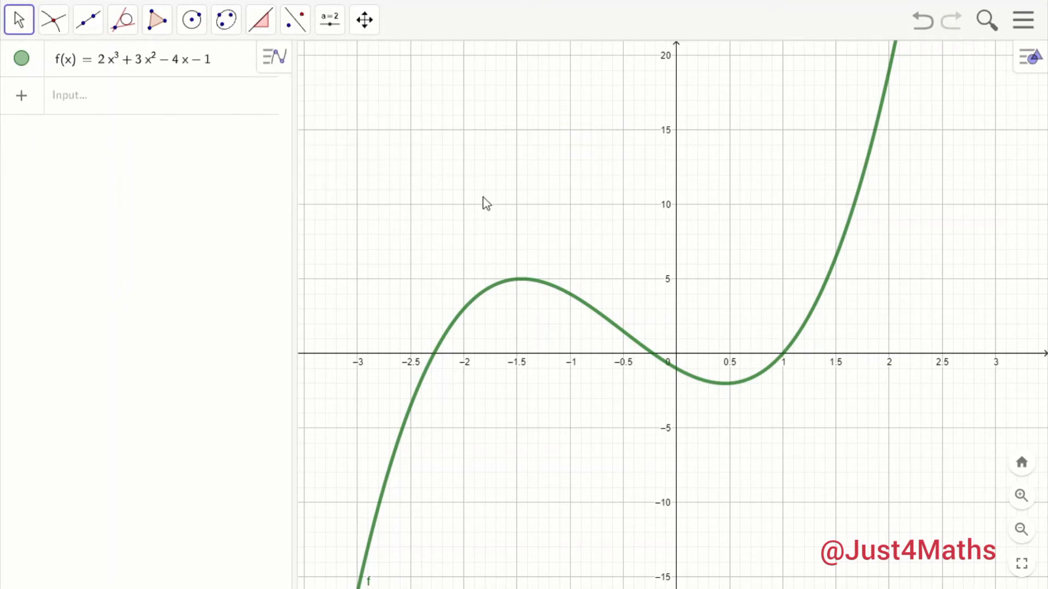
- Create a number slider a above the curve, with a minimum of -3 and a maximum of 2.3
left_click_drag(487, 203, 444, 164)
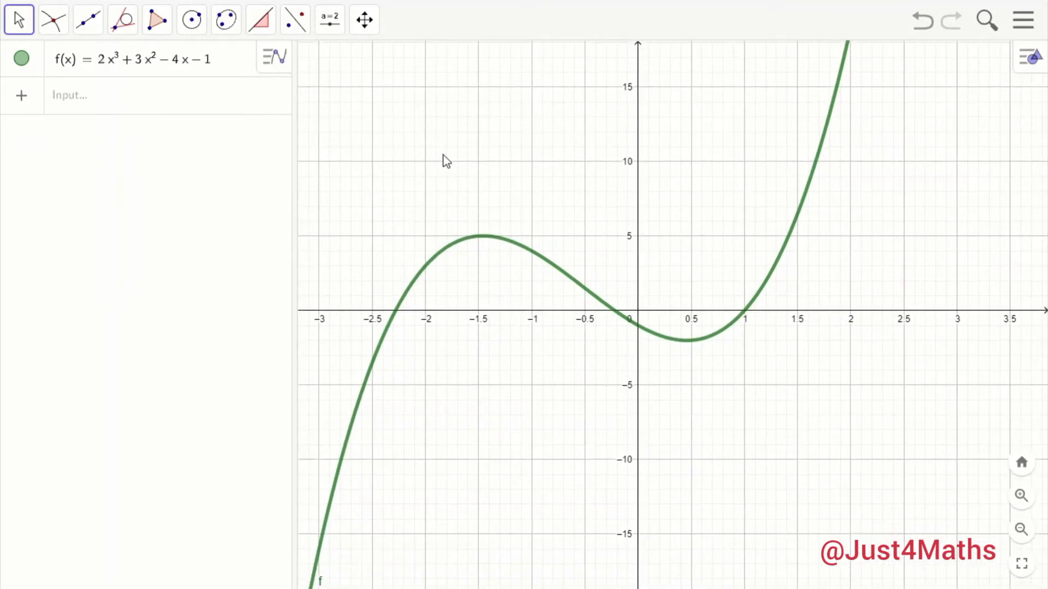
left_click(330, 28)
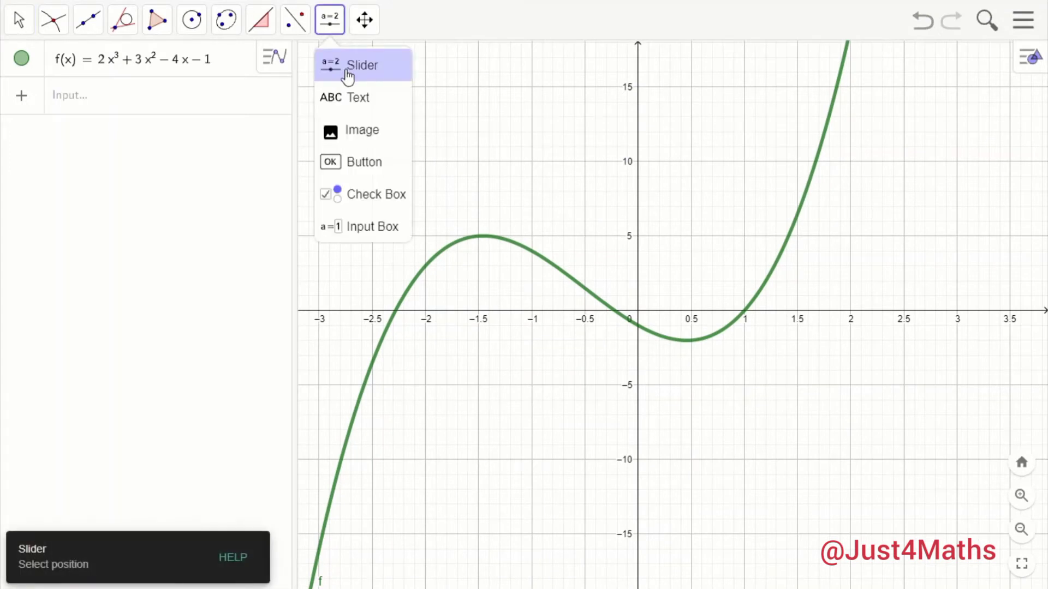
left_click(345, 69)
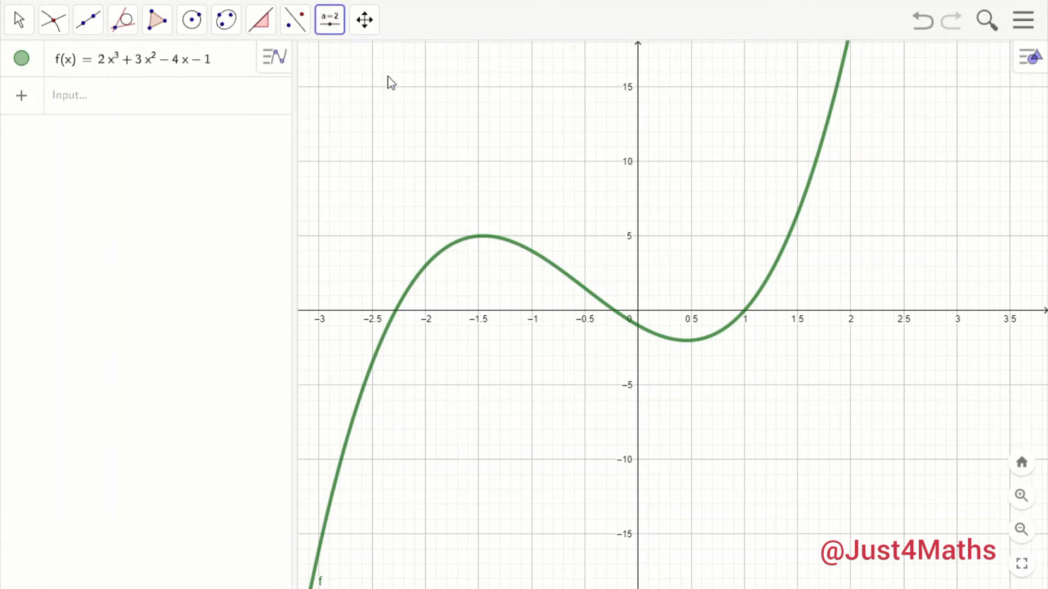
left_click(334, 30)
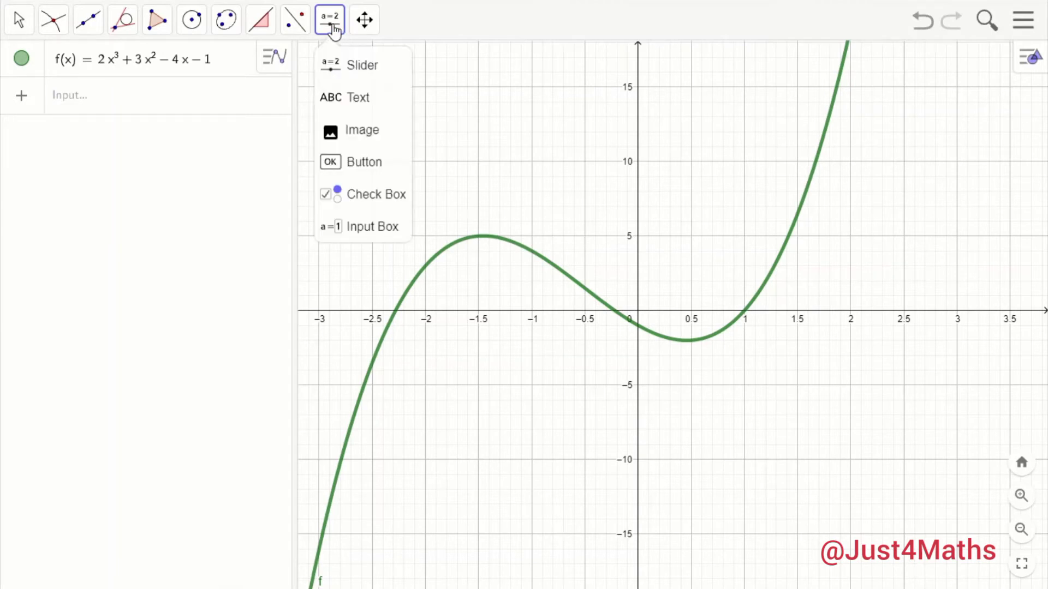
left_click(350, 66)
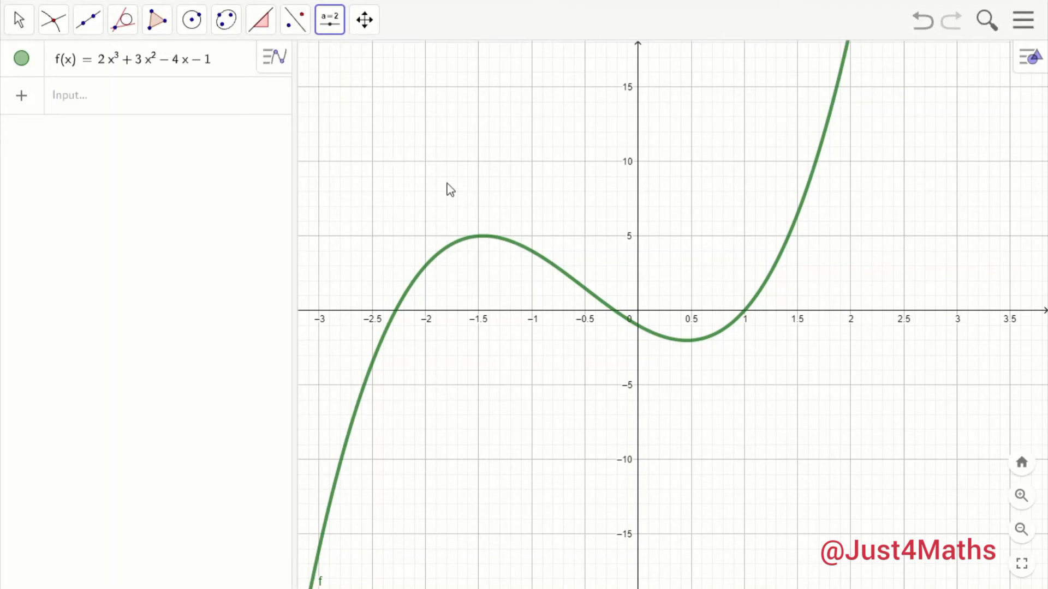
left_click(405, 74)
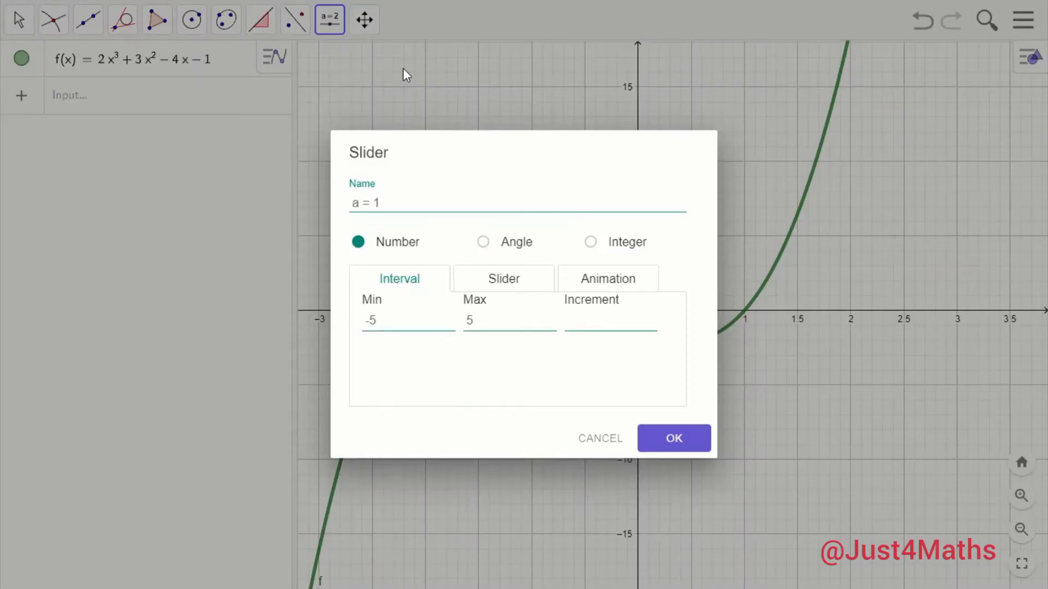
left_click(397, 327)
left_click(482, 320)
left_click(665, 443)
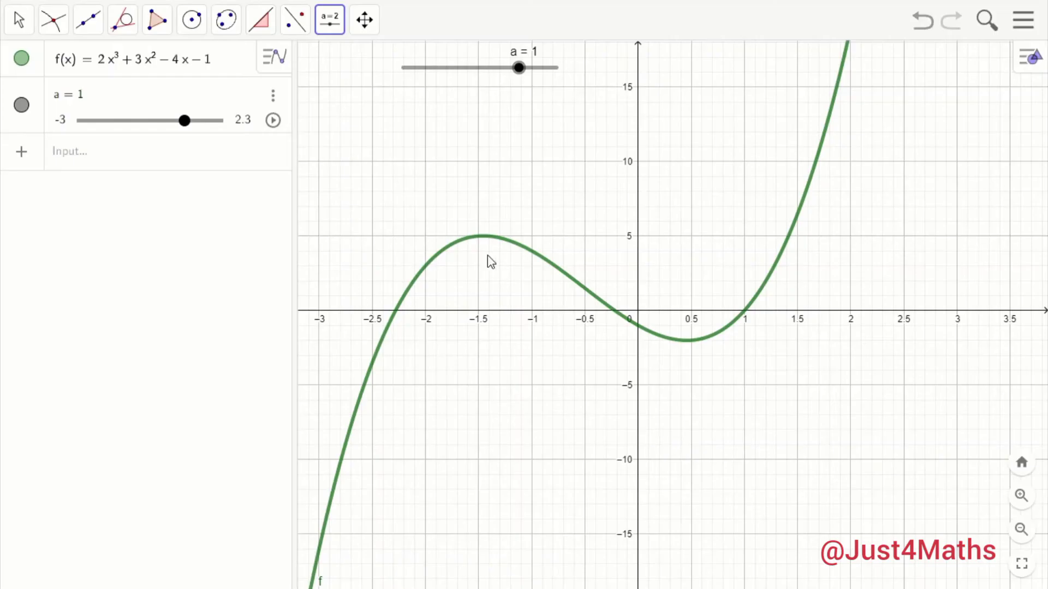
- Try out slider a by moving it to -0.2
left_click(19, 24)
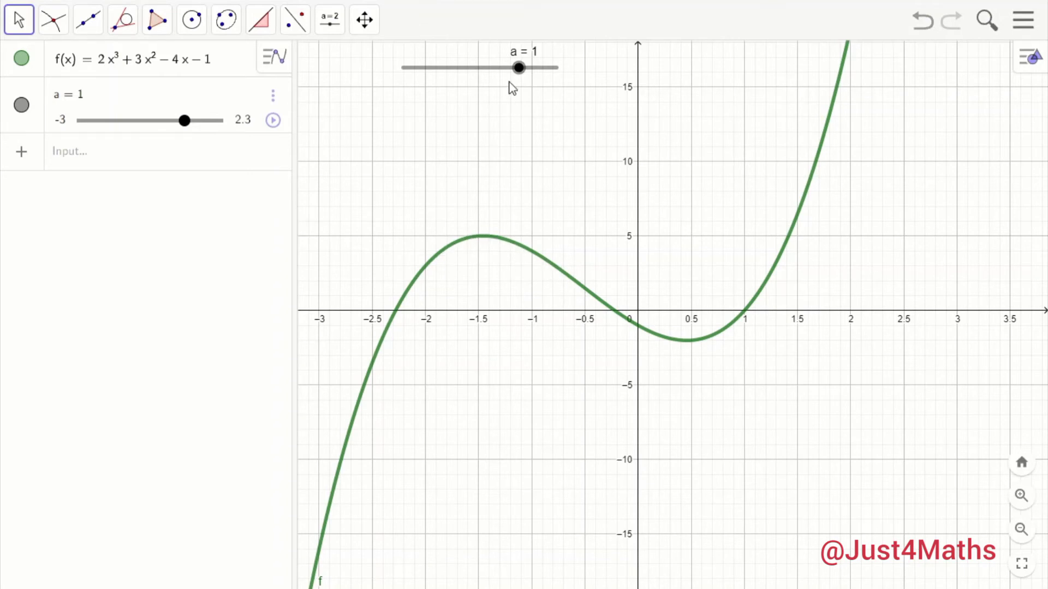
left_click_drag(519, 67, 485, 78)
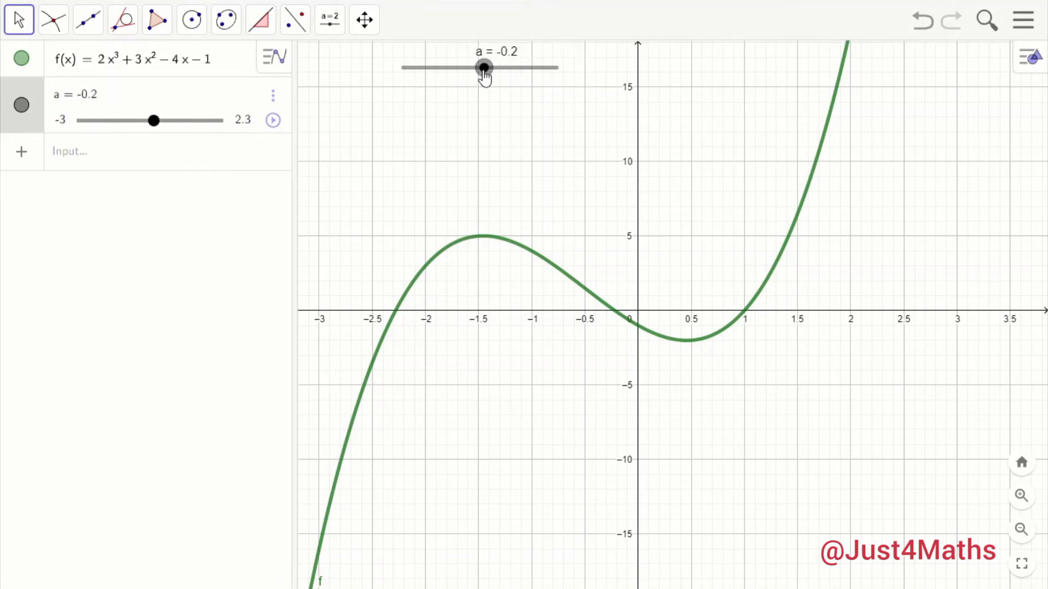
left_click(496, 123)
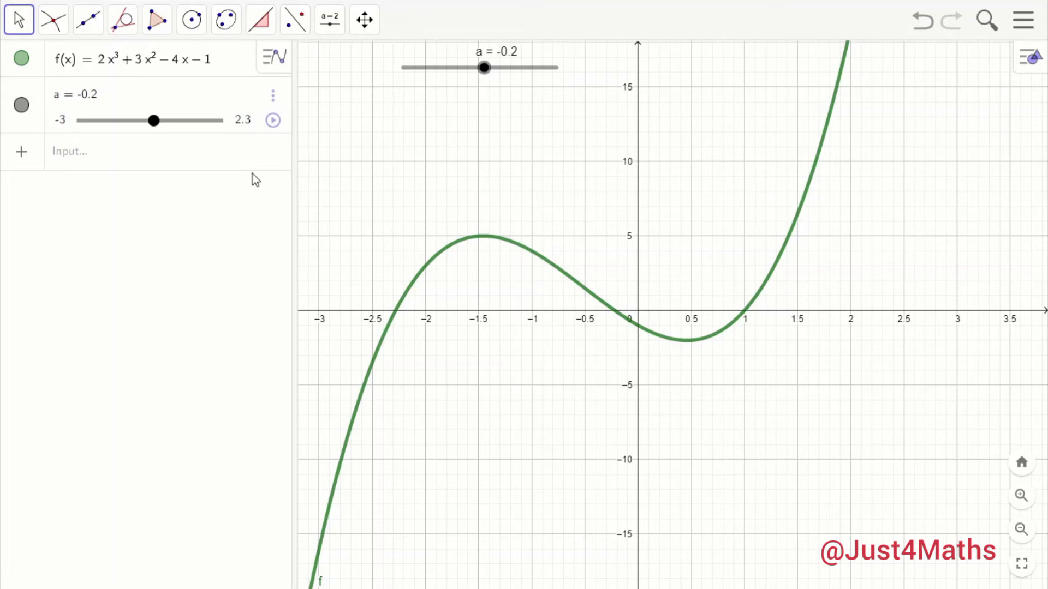
- Add the vertical line x = a and move it by setting slider a to 1
left_click(134, 163)
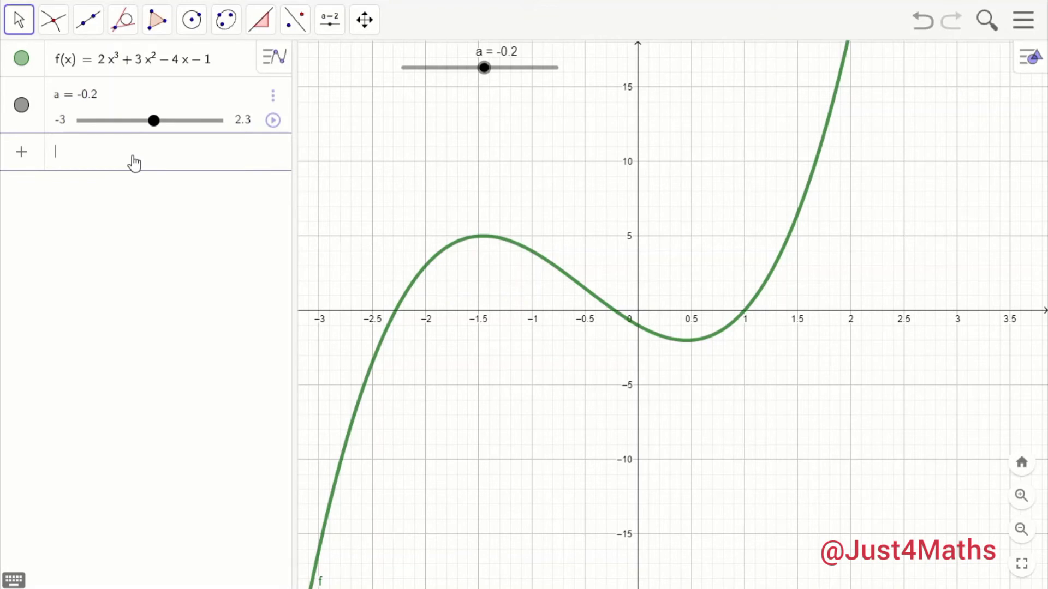
type("x=a")
key("Return")
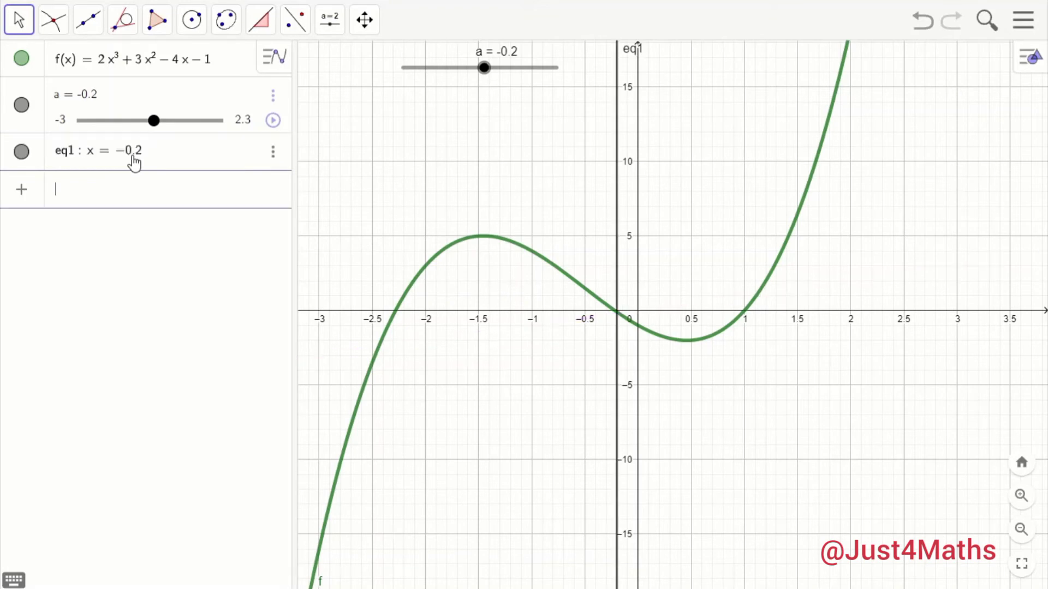
left_click_drag(484, 69, 521, 74)
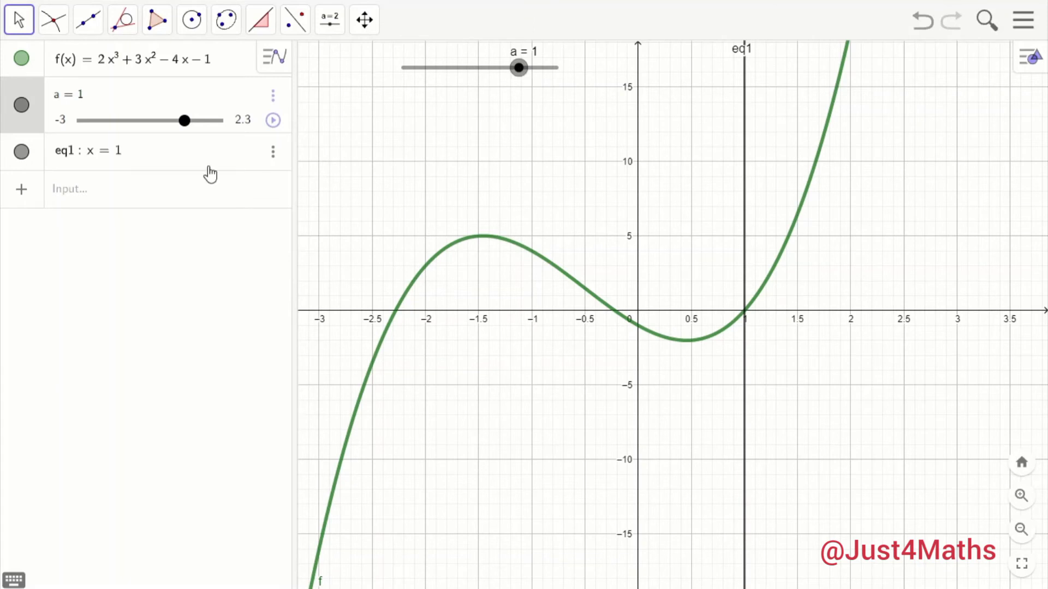
- Create the intersection point of the cubic f and the vertical line x = a
left_click(54, 22)
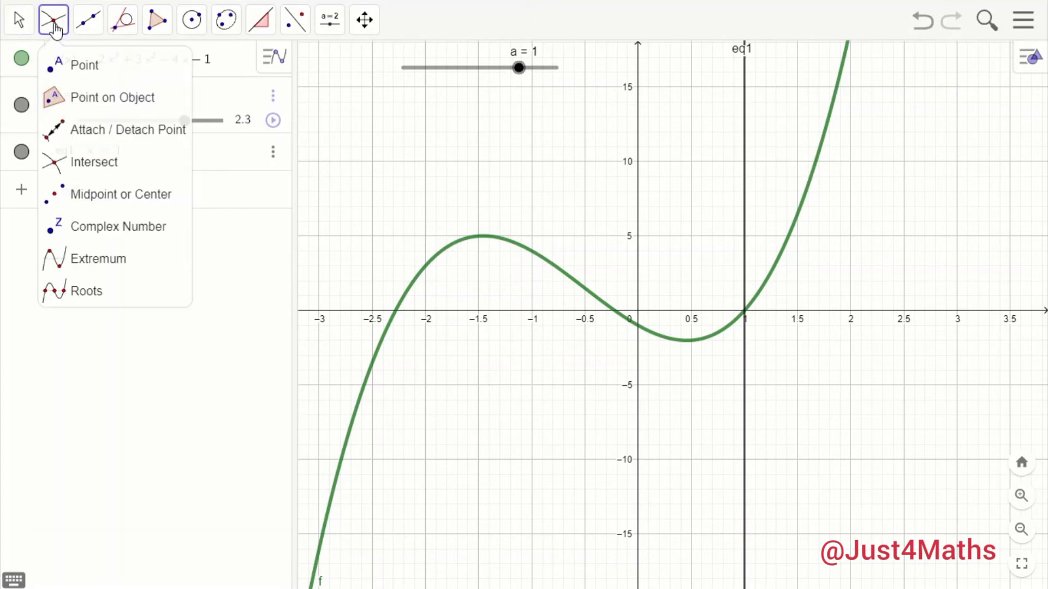
left_click(85, 162)
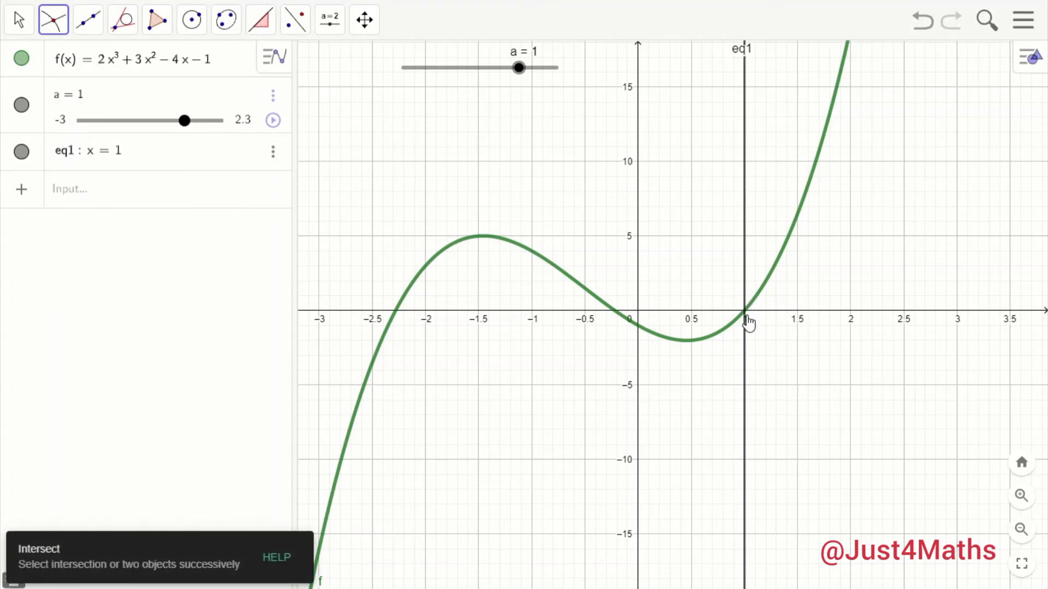
left_click(767, 290)
left_click(746, 268)
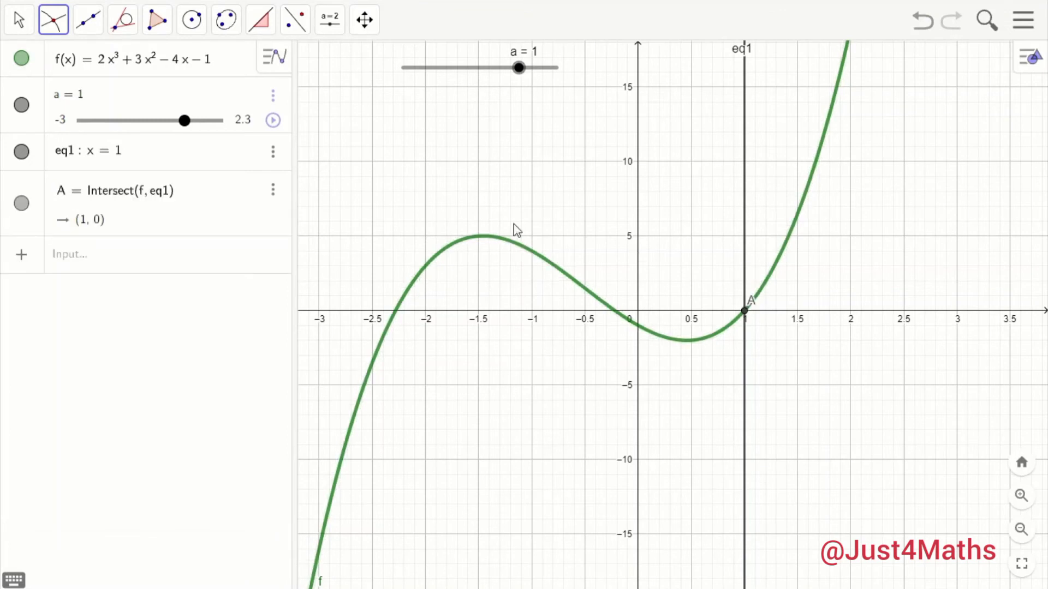
- Hide the vertical line x = a, leaving the intersection point on the curve
left_click(18, 25)
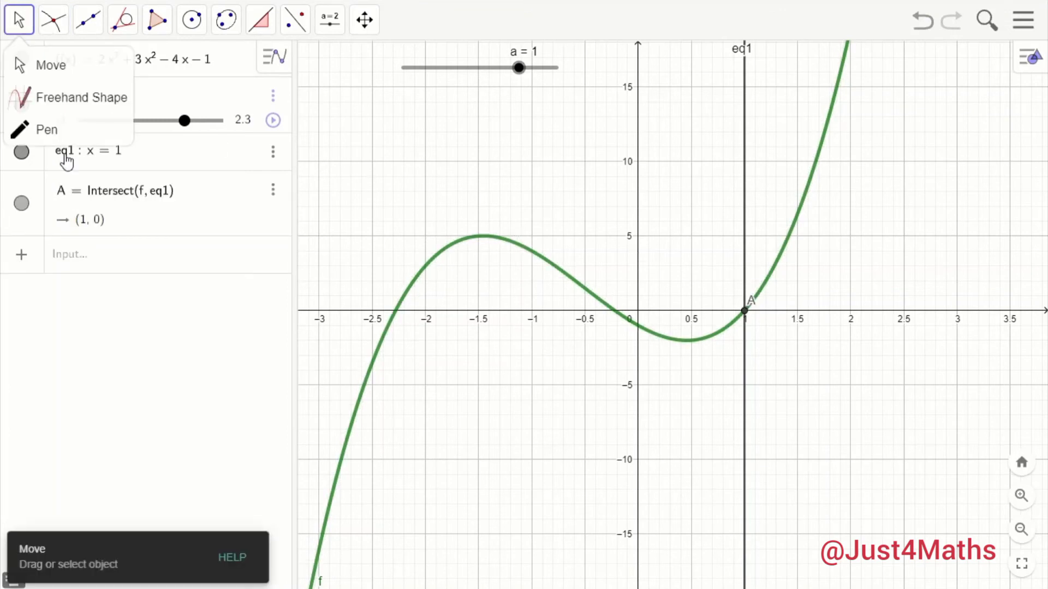
left_click(744, 208)
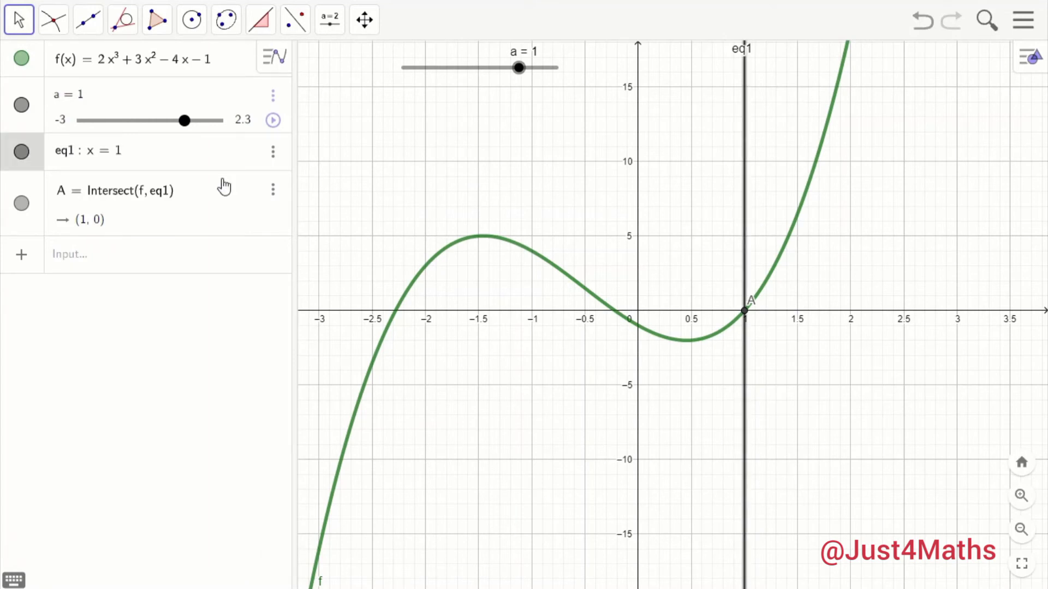
left_click(21, 151)
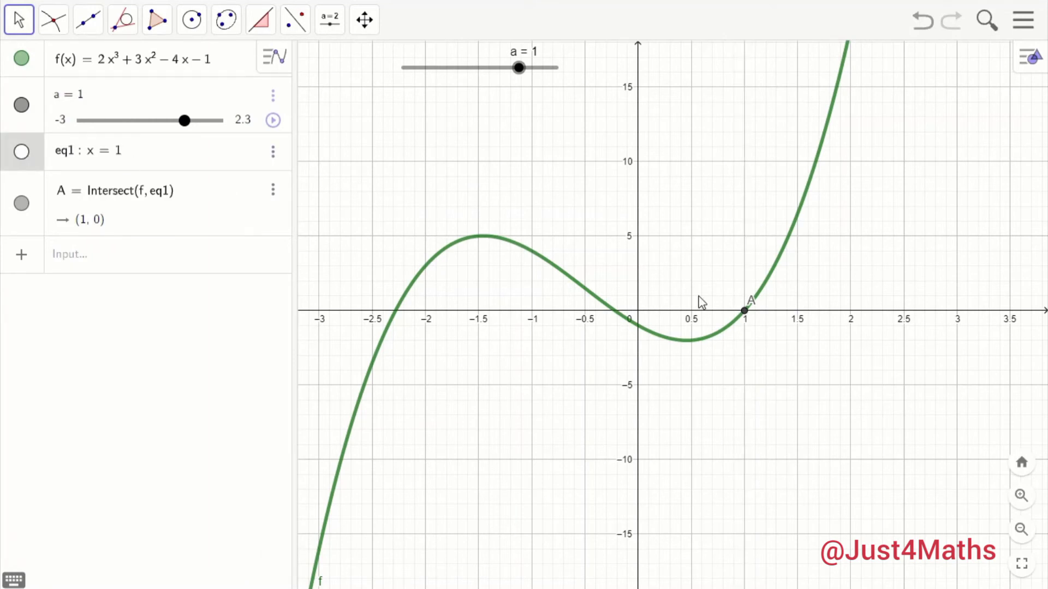
- Enlarge intersection point A and colour it blue
left_click(745, 311)
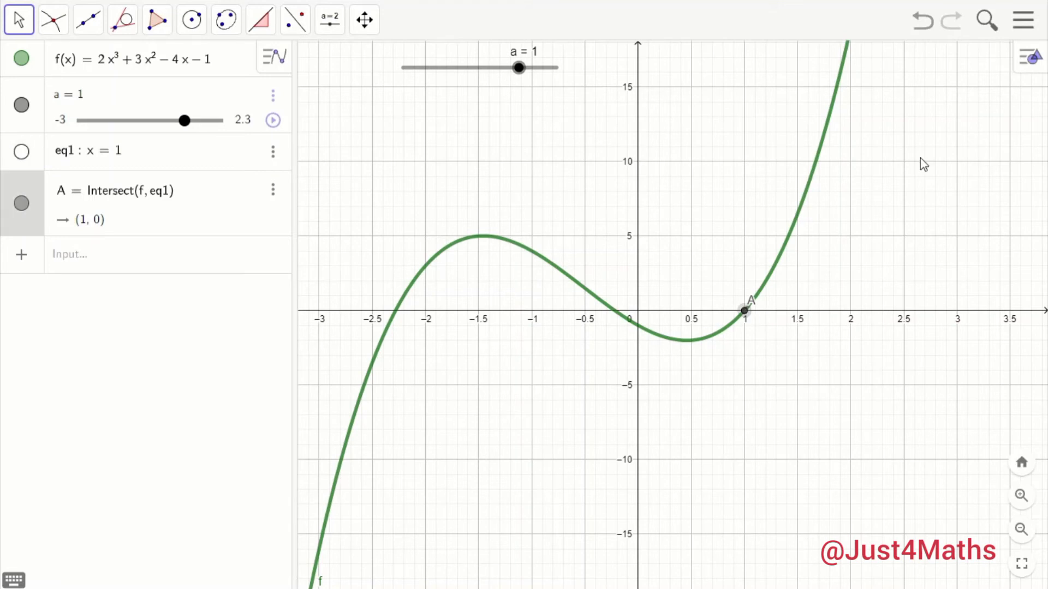
left_click(1032, 59)
left_click(877, 58)
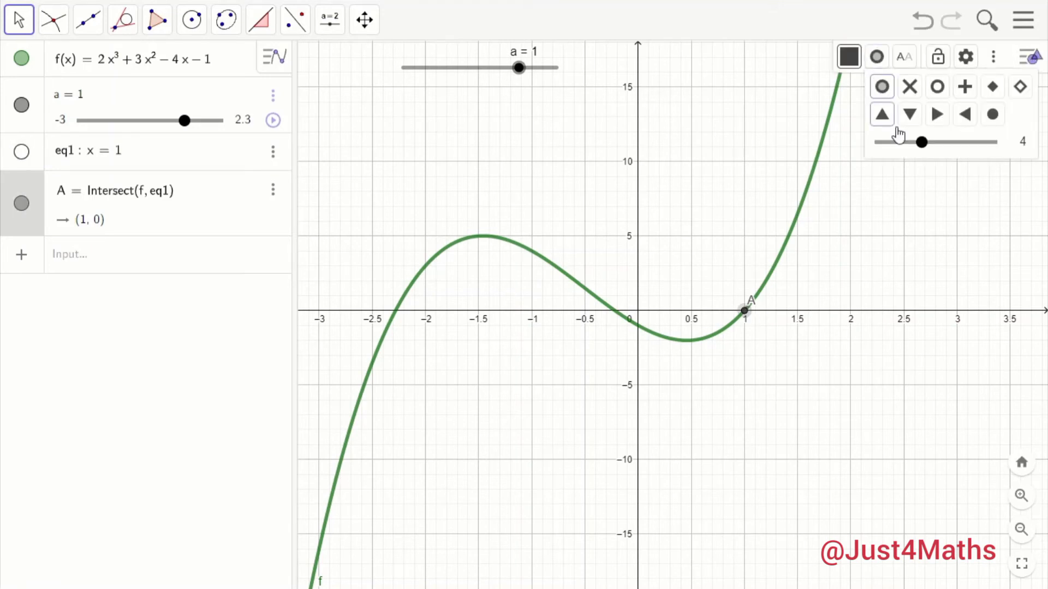
left_click_drag(922, 143, 962, 144)
left_click(853, 61)
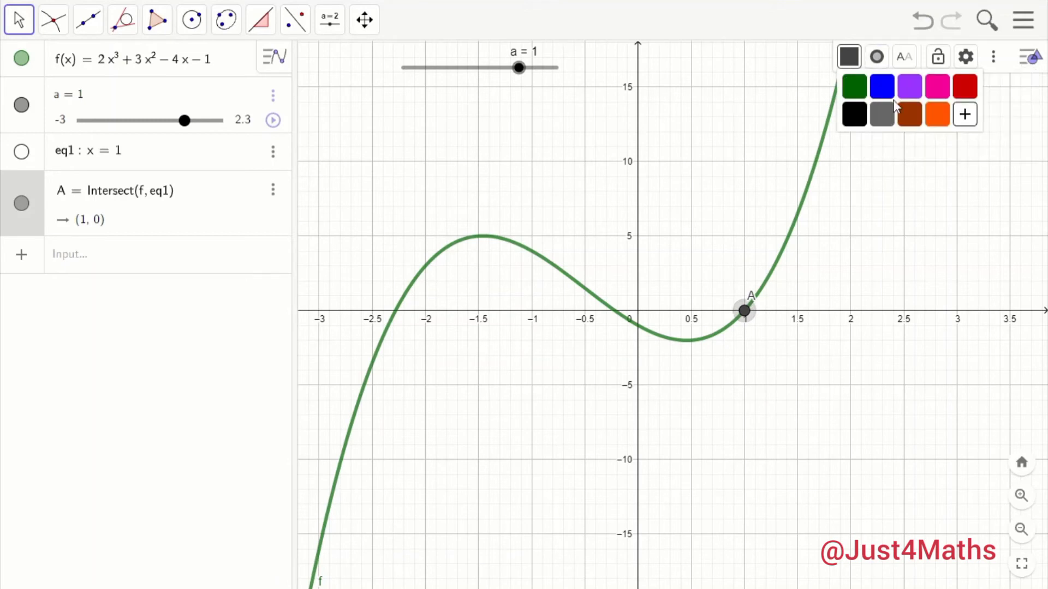
left_click(882, 88)
left_click(877, 233)
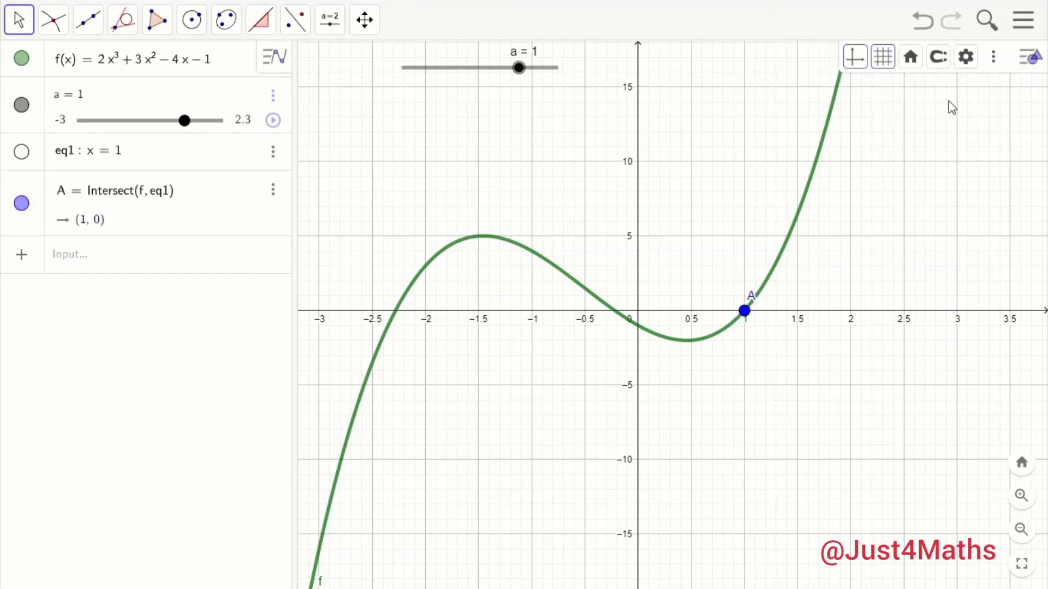
left_click(1030, 58)
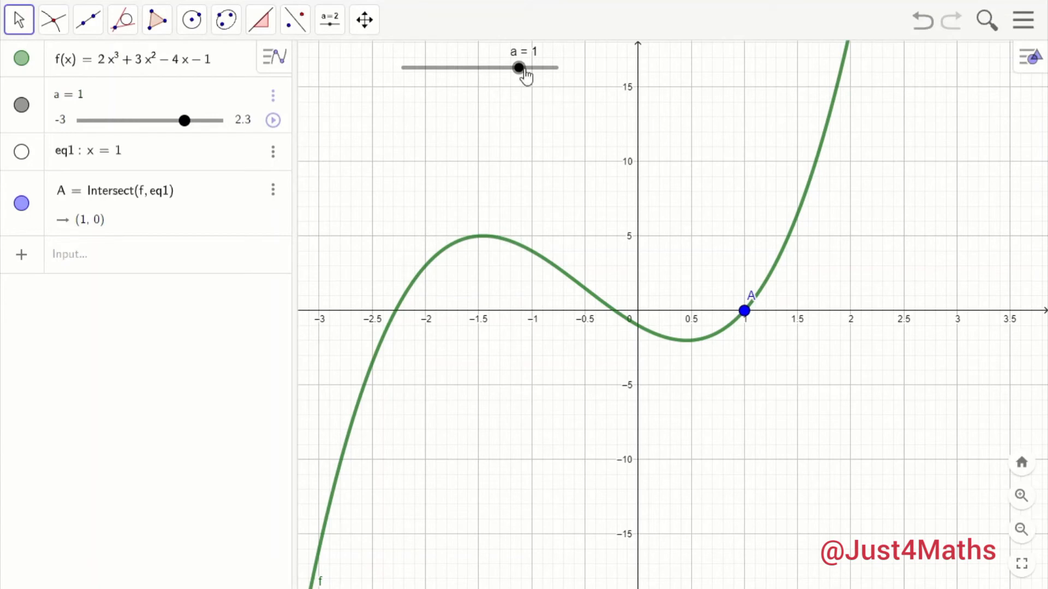
- Set slider a to 1.5 and construct the tangent to the cubic f at point A
mouse_move(519, 70)
left_mouse_down()
mouse_move(417, 75)
mouse_move(550, 81)
mouse_move(527, 82)
mouse_move(536, 80)
left_mouse_up()
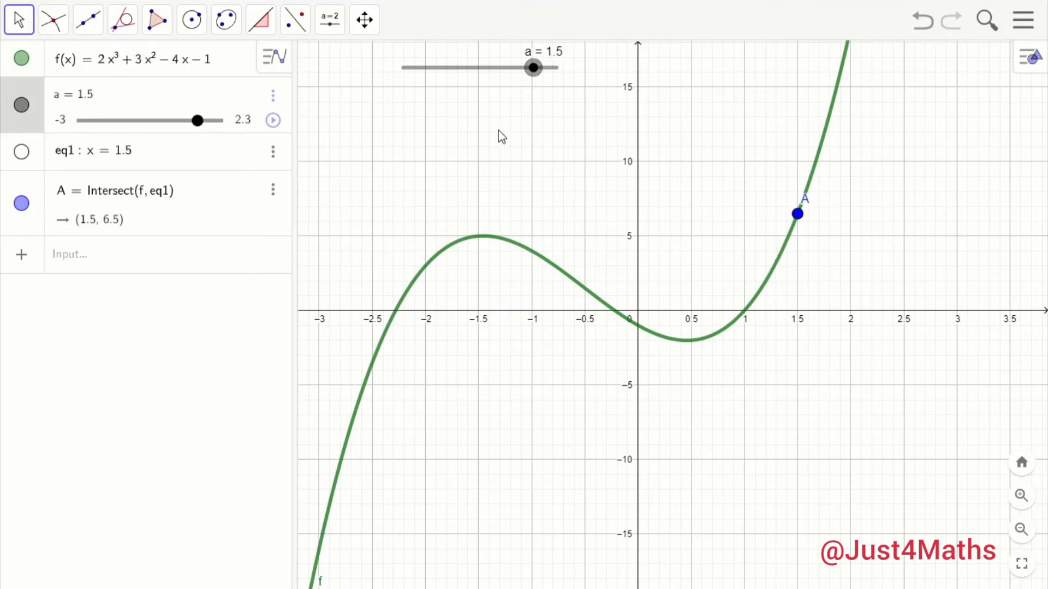
left_click(57, 29)
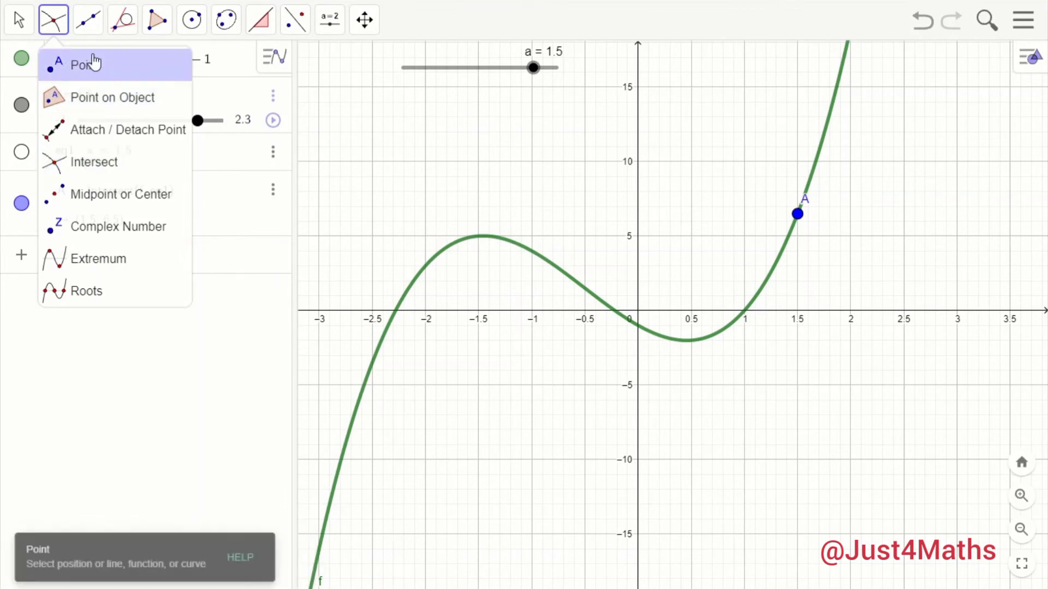
mouse_move(88, 21)
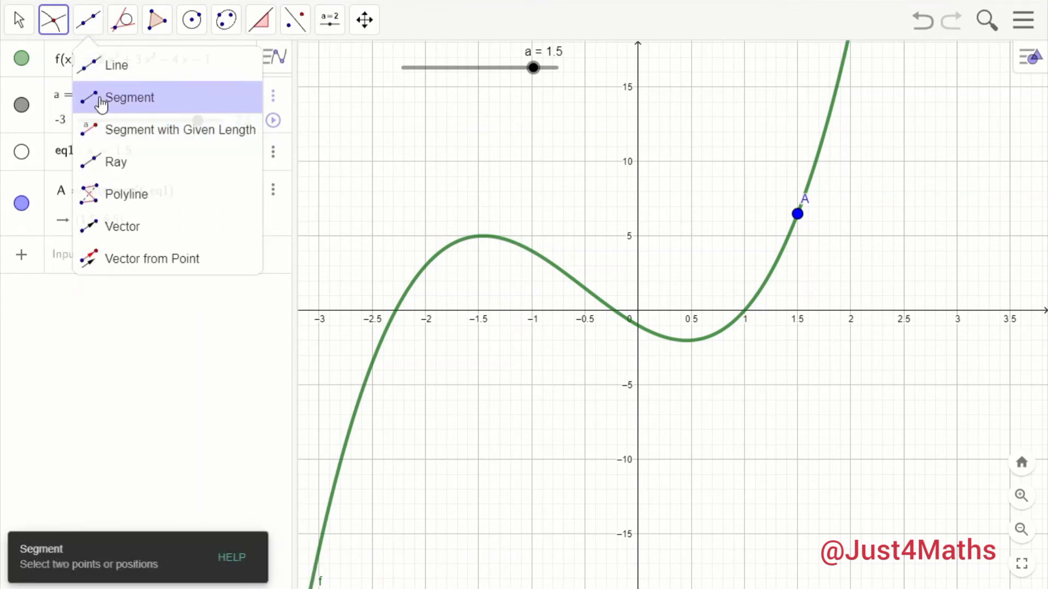
mouse_move(124, 30)
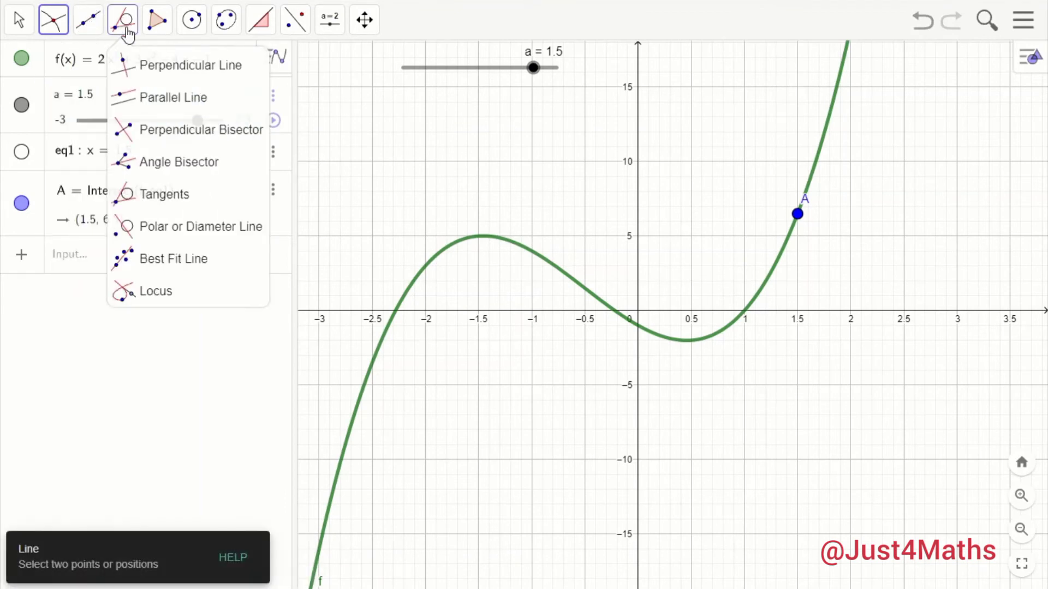
left_click(147, 196)
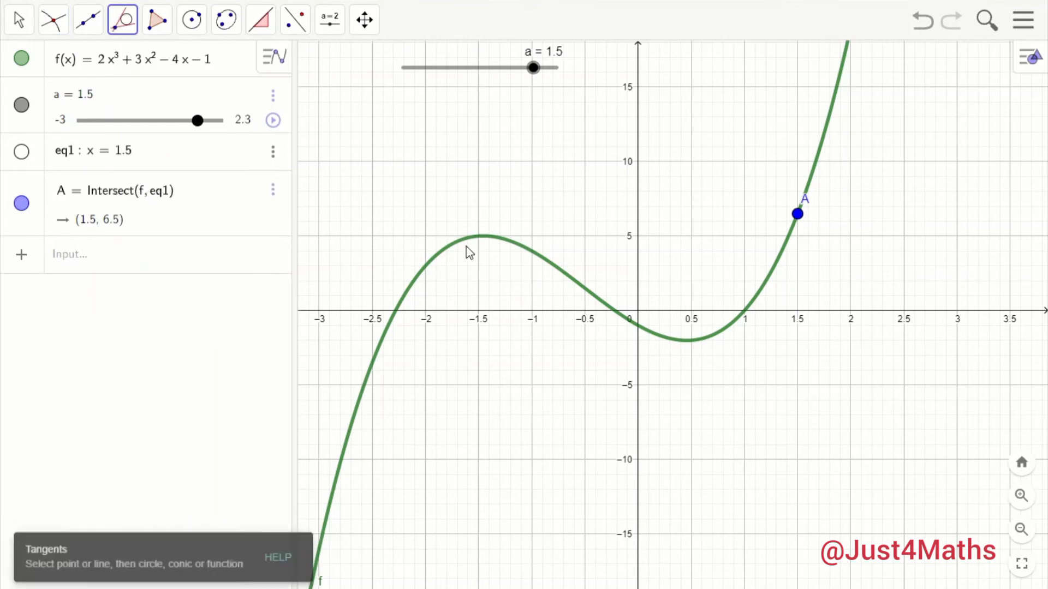
left_click(798, 215)
left_click(778, 267)
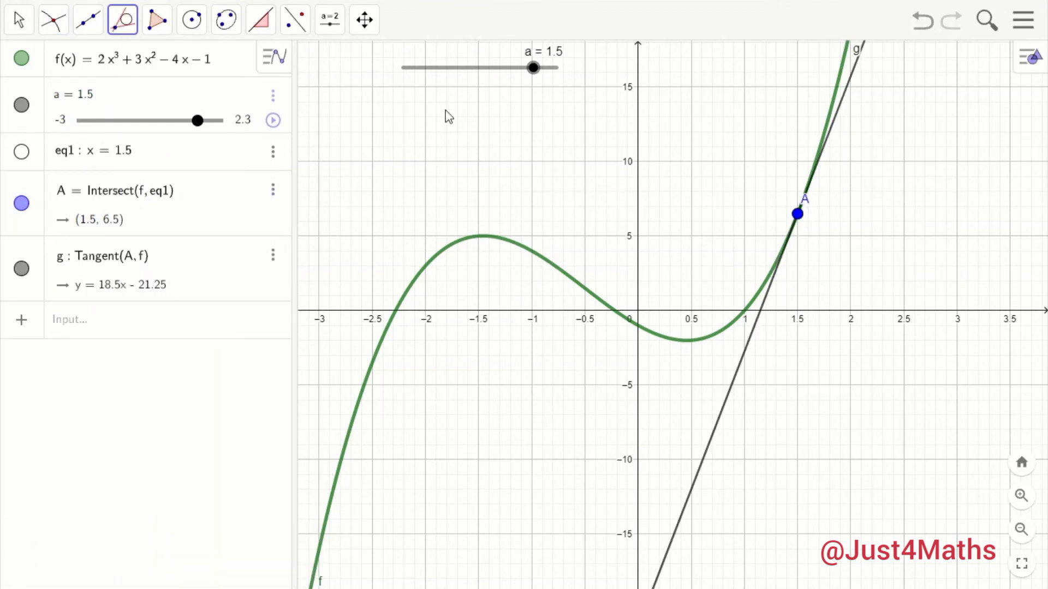
- Set slider a to 1.4 and add a slope triangle to the tangent at point A
left_click(21, 21)
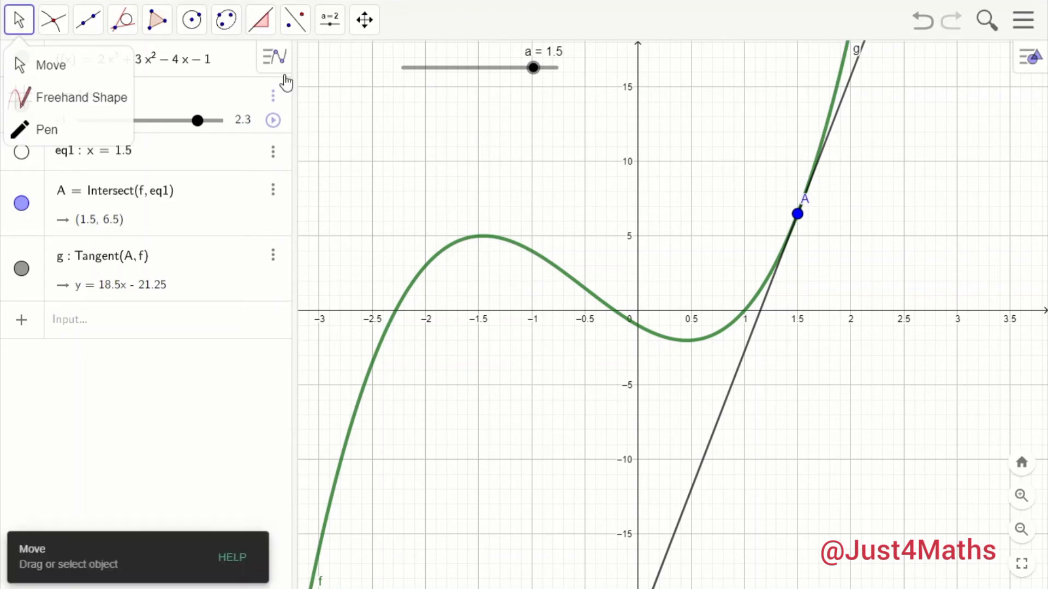
mouse_move(535, 71)
left_mouse_down()
mouse_move(403, 76)
mouse_move(527, 89)
mouse_move(532, 79)
left_mouse_up()
left_click(489, 121)
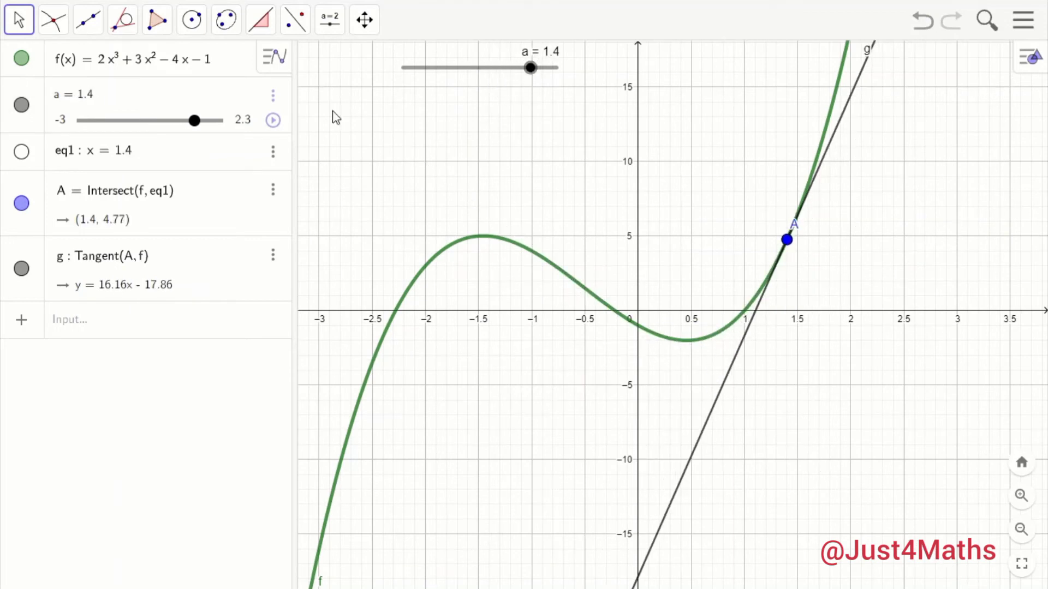
left_click(262, 27)
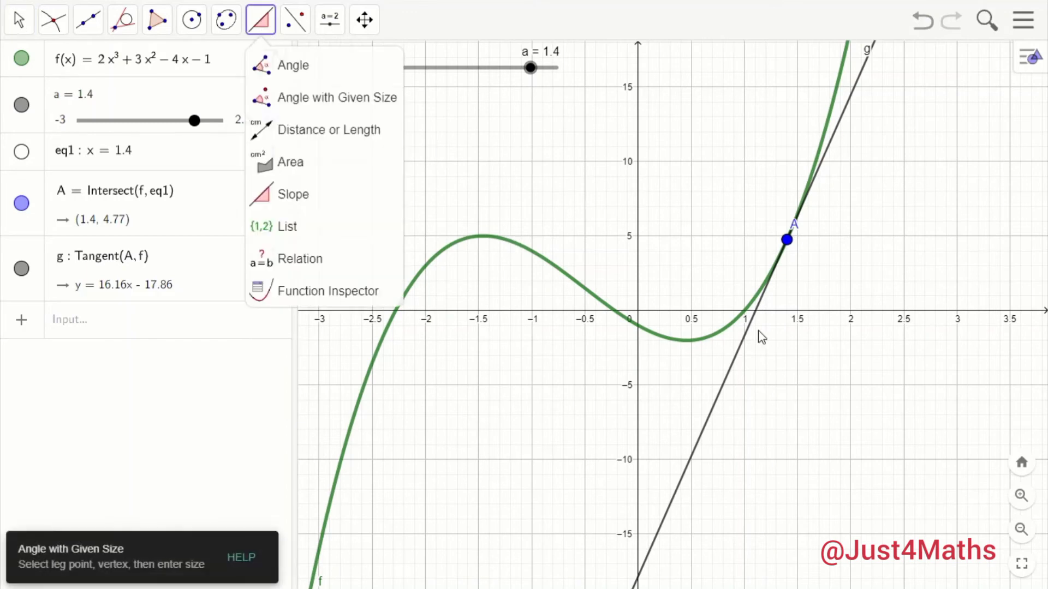
left_click(742, 346)
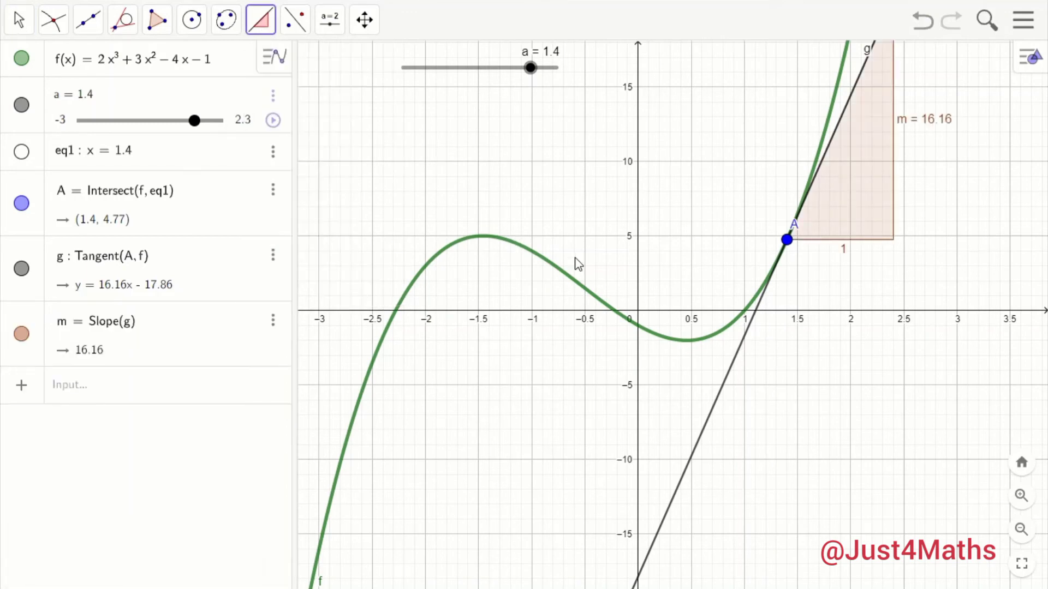
- Move point A along the curve by setting slider a to 0.9, then to 1.2
left_click(19, 21)
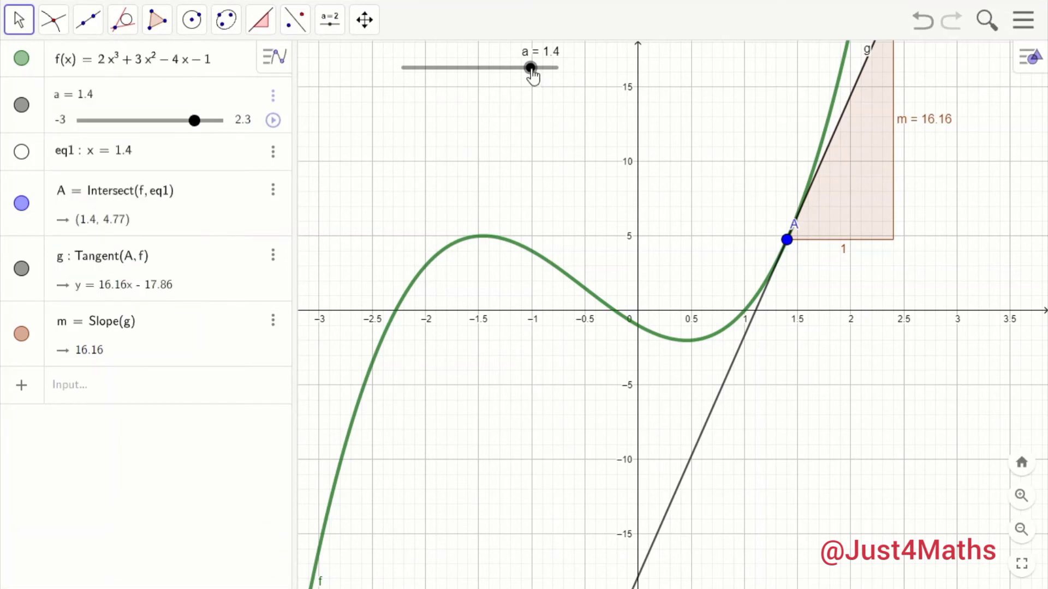
mouse_move(530, 69)
left_mouse_down()
mouse_move(409, 69)
mouse_move(539, 68)
mouse_move(516, 69)
left_mouse_up()
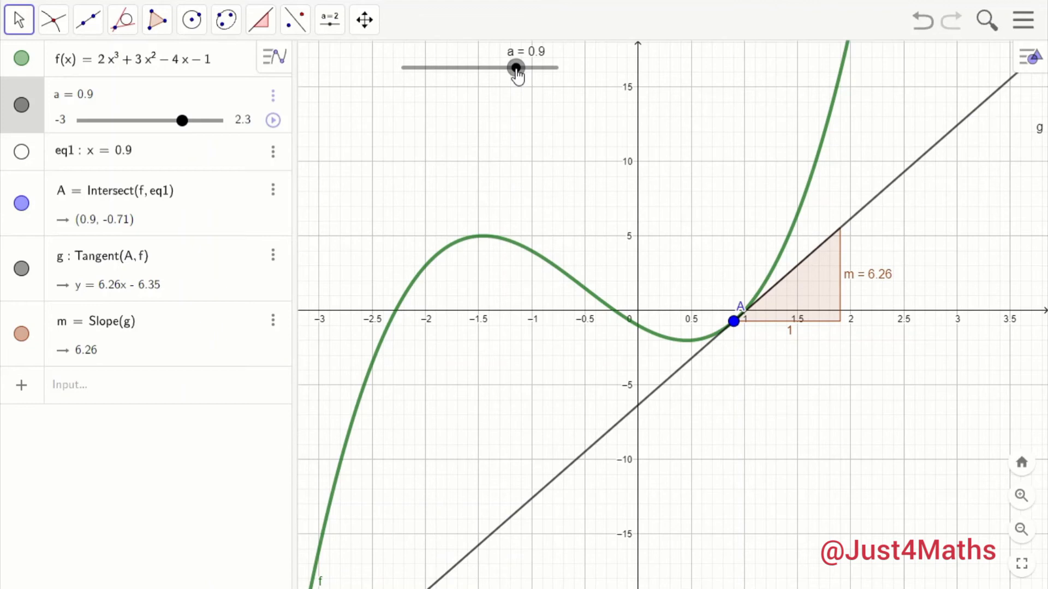
mouse_move(516, 69)
left_mouse_down()
mouse_move(525, 69)
mouse_move(430, 69)
mouse_move(524, 68)
left_mouse_up()
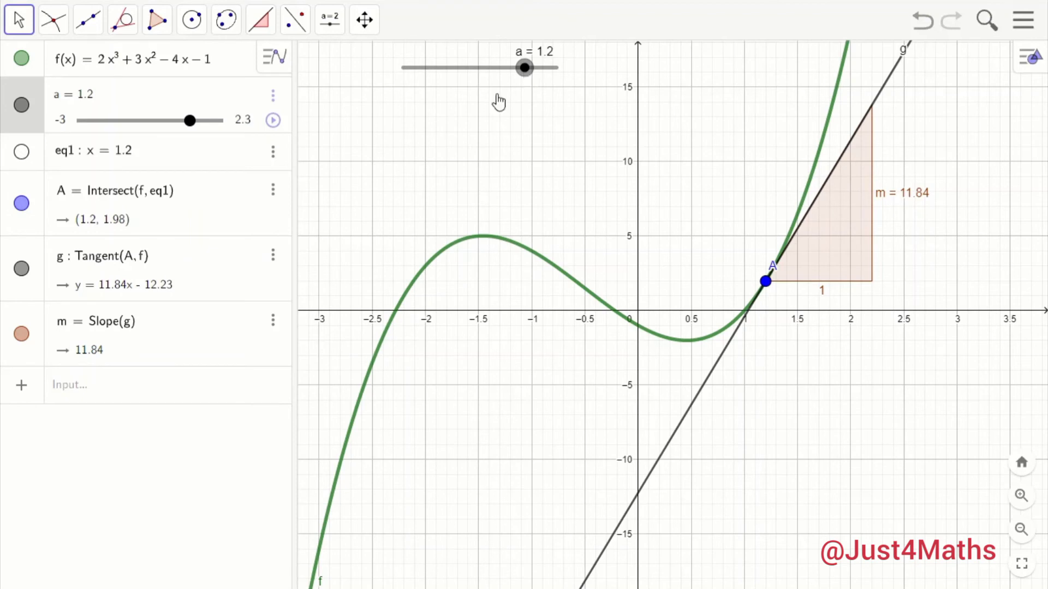
- Define the point P = (a, m) from the slider value and the tangent's slope
left_click(162, 389)
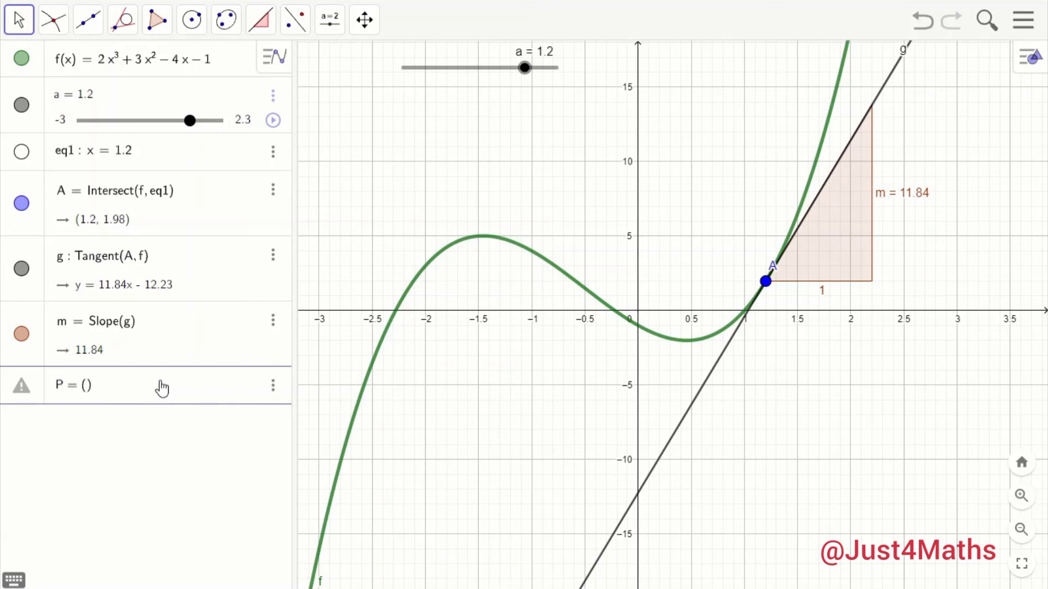
type("a,")
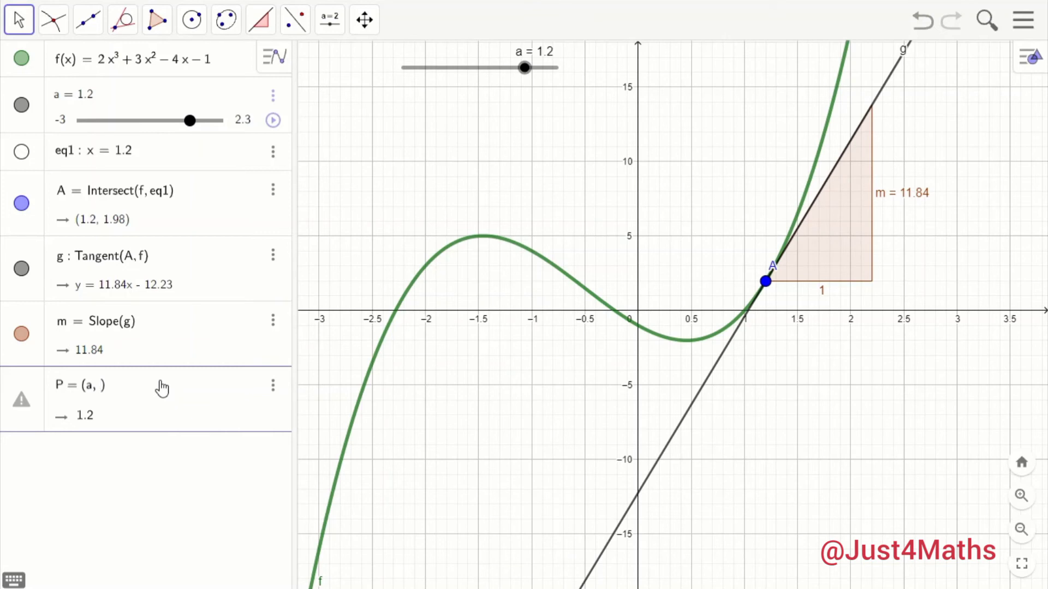
type("m")
key("Return")
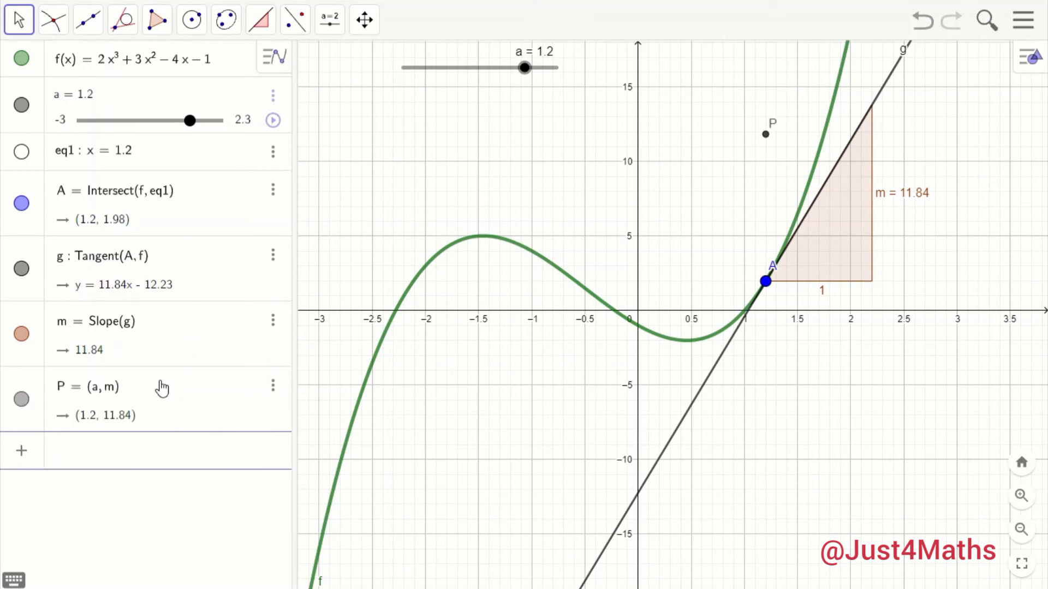
- Style point P with a point size of 6 and an orange colour
left_click(766, 136)
left_click(1029, 66)
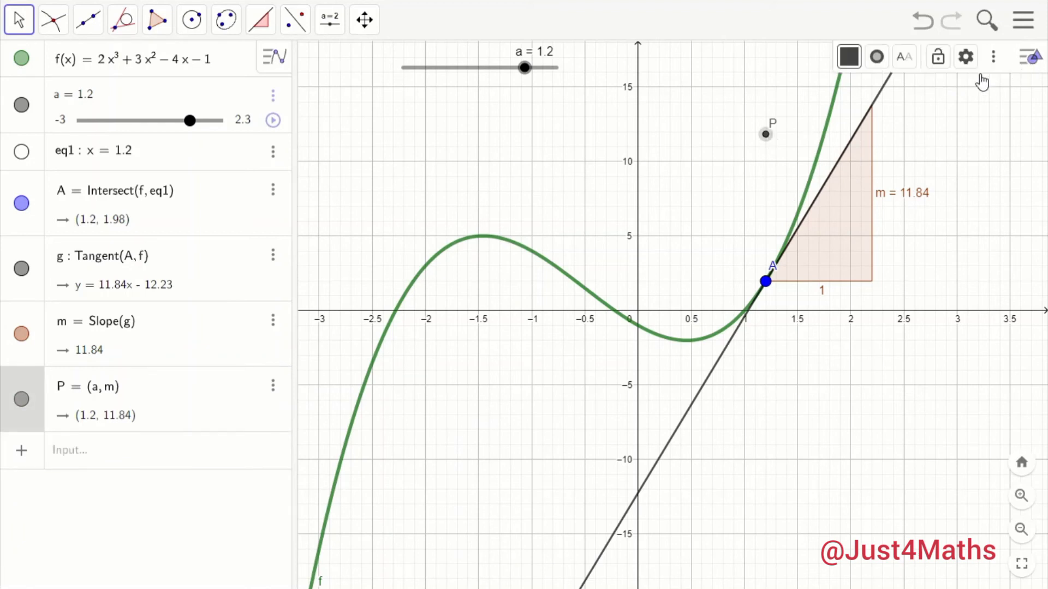
left_click(876, 57)
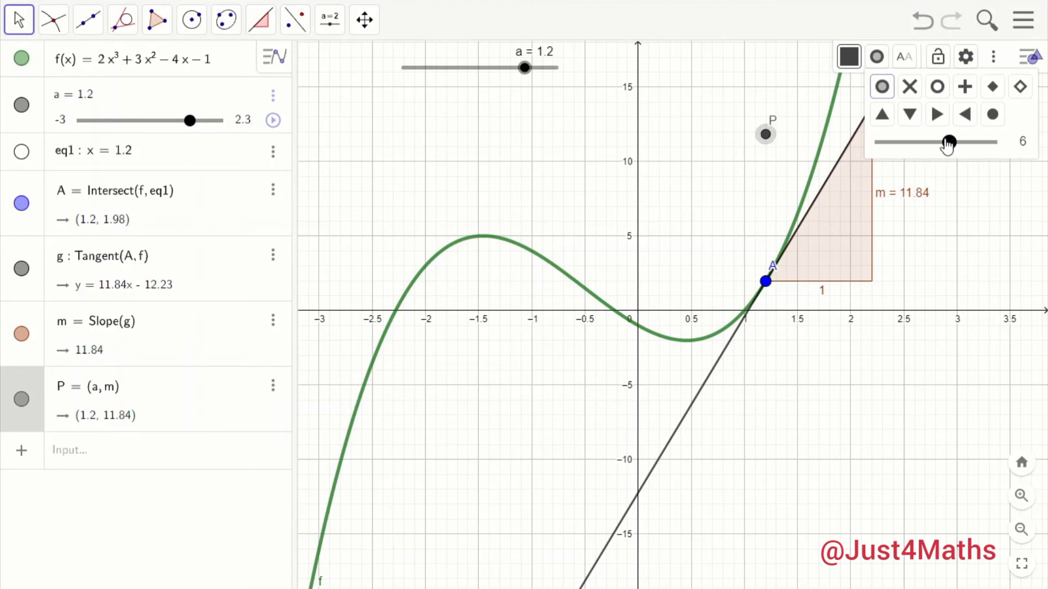
left_click(846, 57)
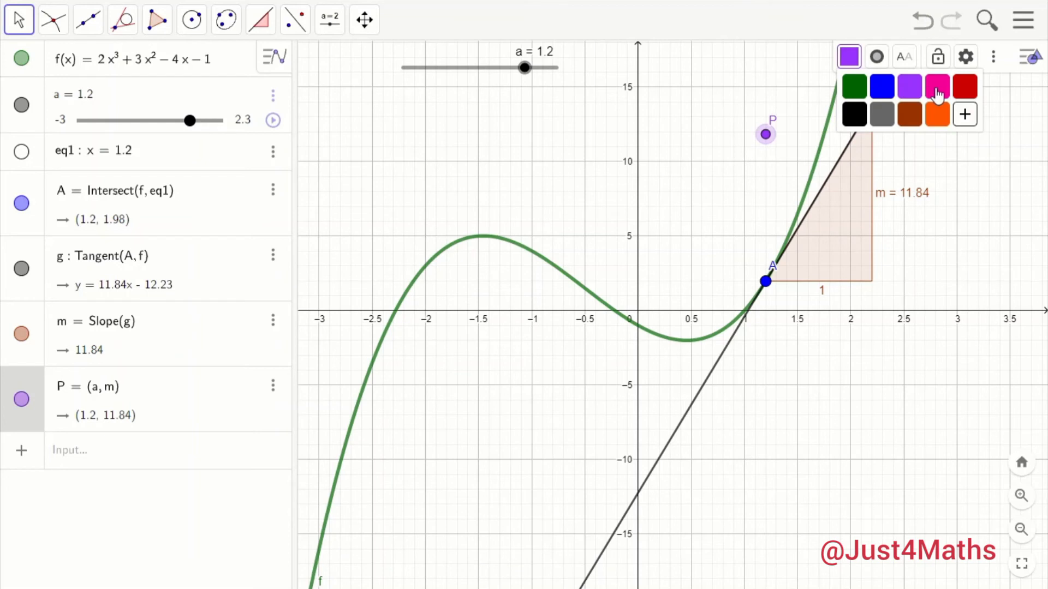
left_click(1021, 68)
left_click(725, 144)
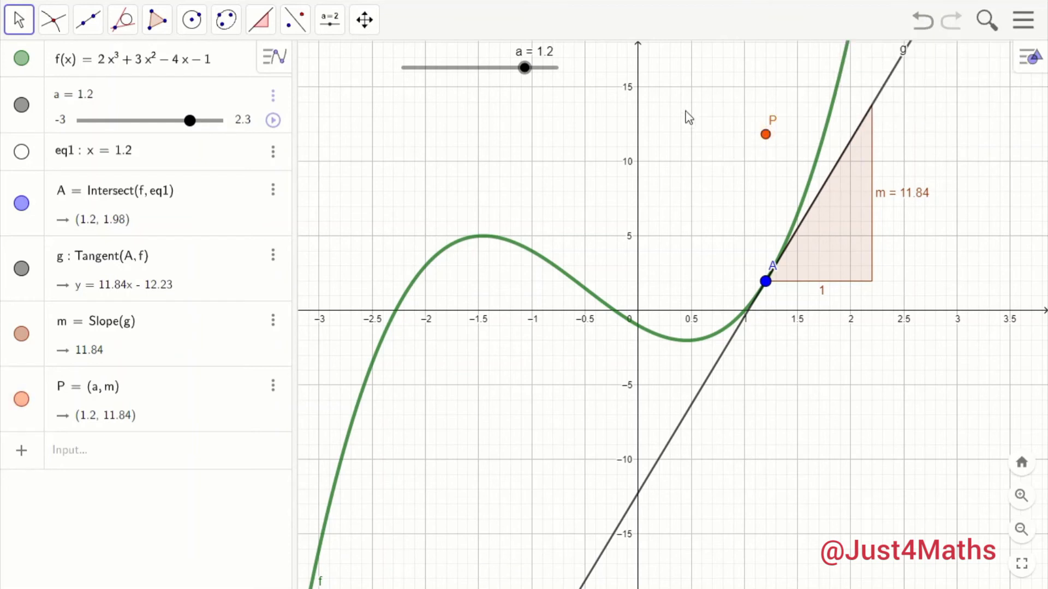
- Set slider a to -0.6 and turn on the trace for point P
left_click(524, 69)
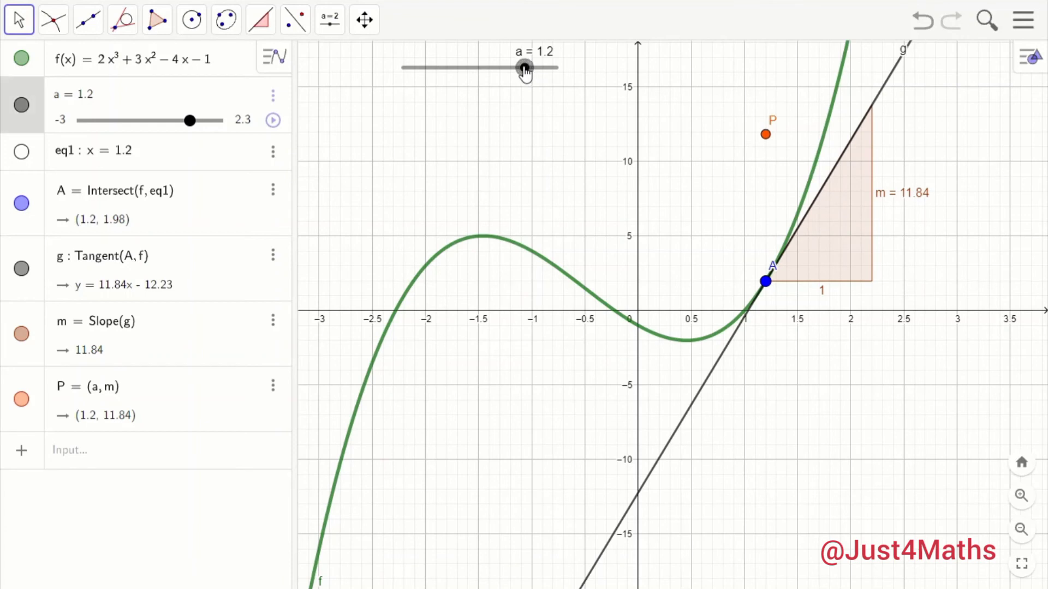
left_click_drag(524, 70, 474, 81)
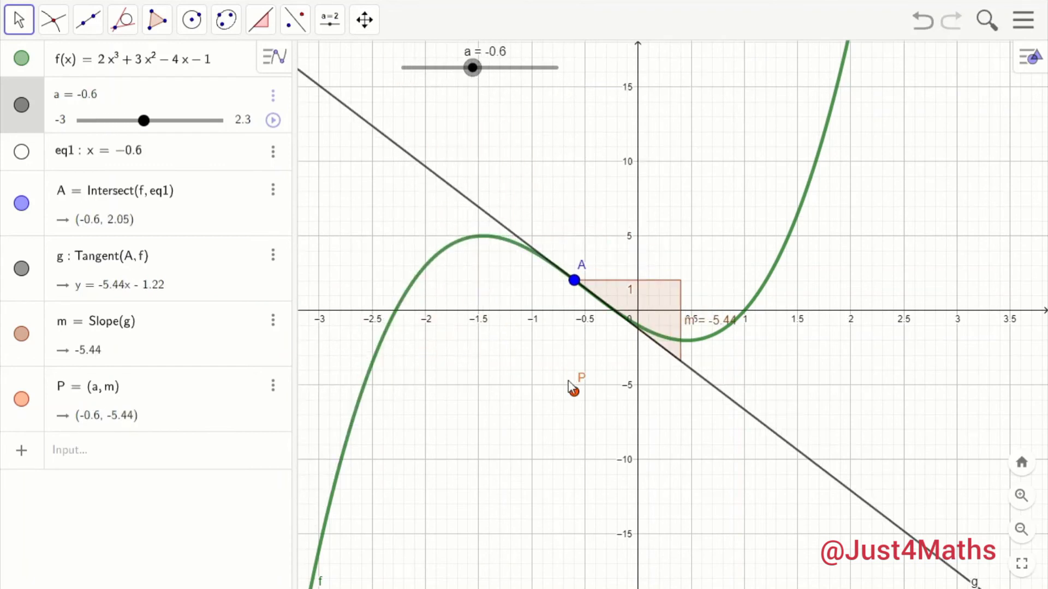
right_click(574, 397)
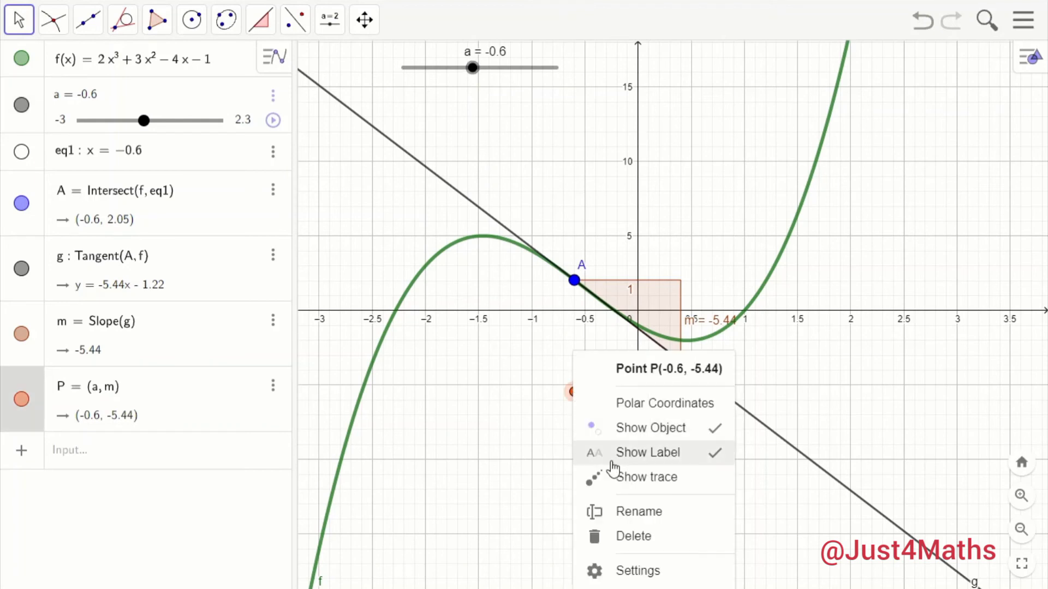
left_click(623, 483)
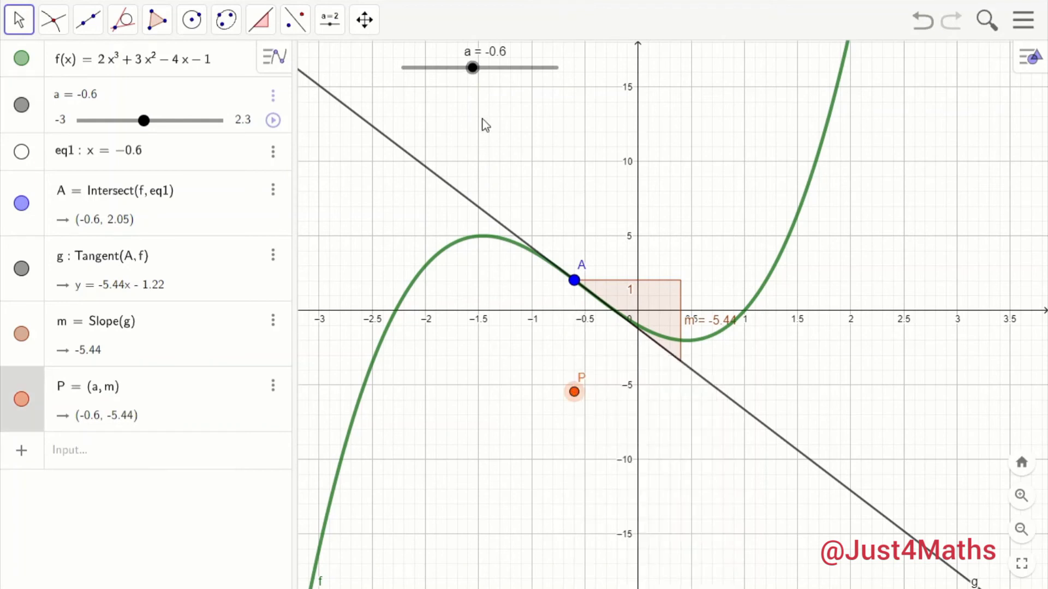
- Animate slider a at 0.35× speed and hide the tangent g and the slope triangle m
left_click(273, 120)
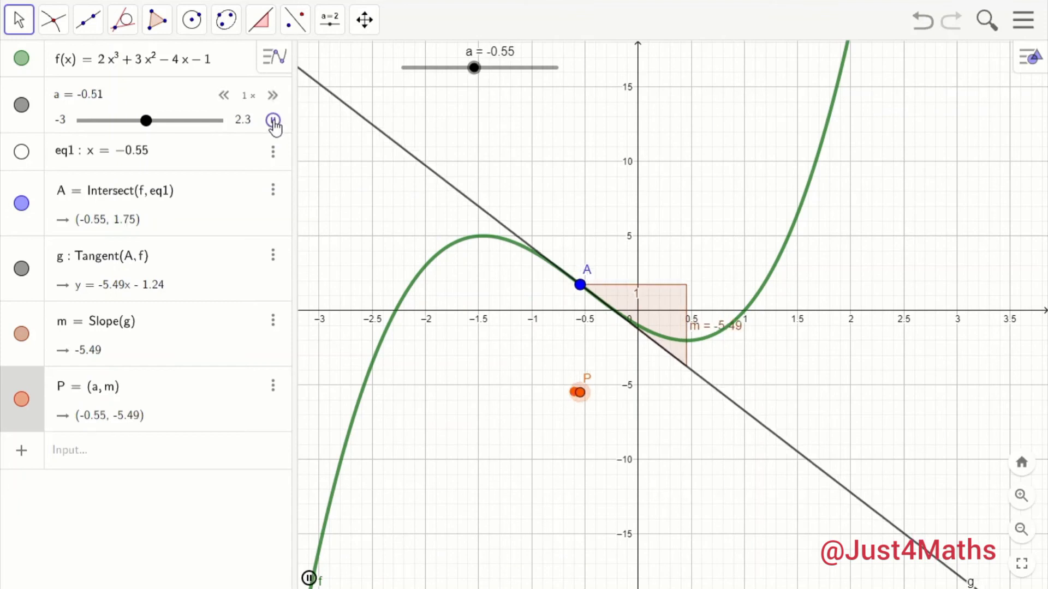
left_click(225, 96)
left_click(225, 97)
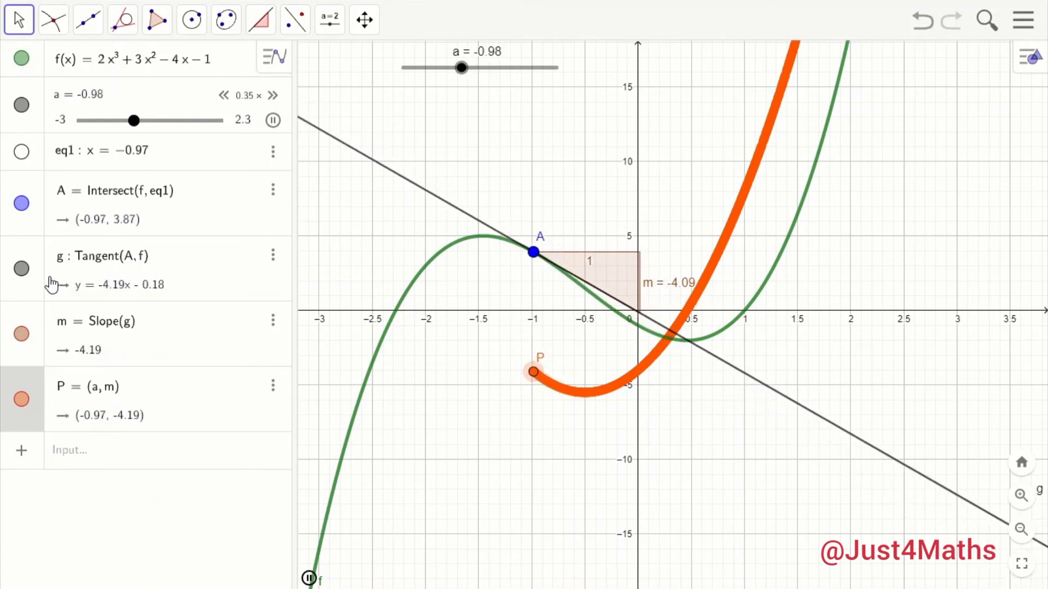
left_click(22, 270)
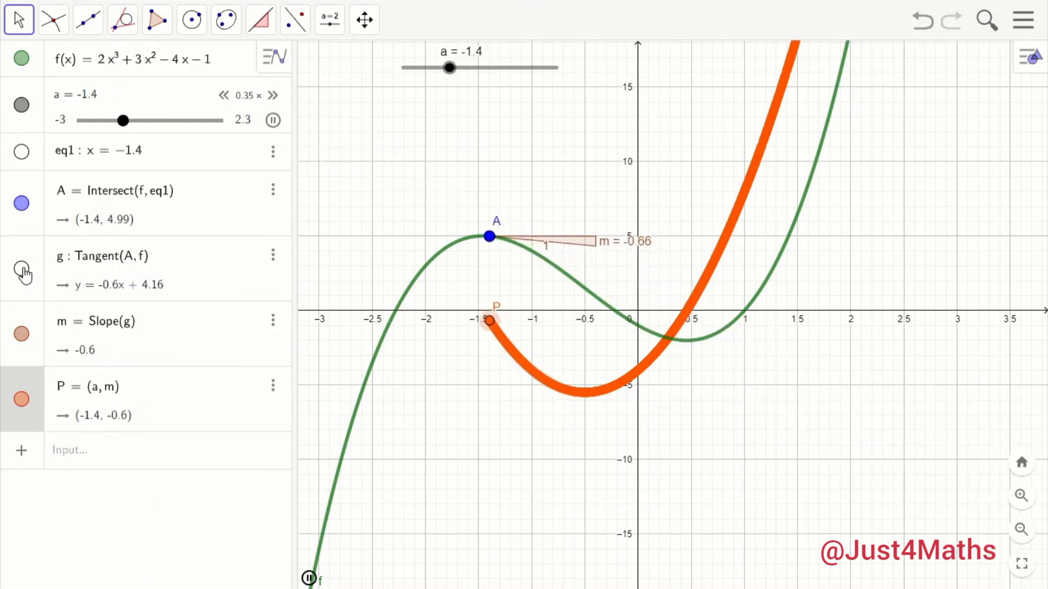
left_click(22, 334)
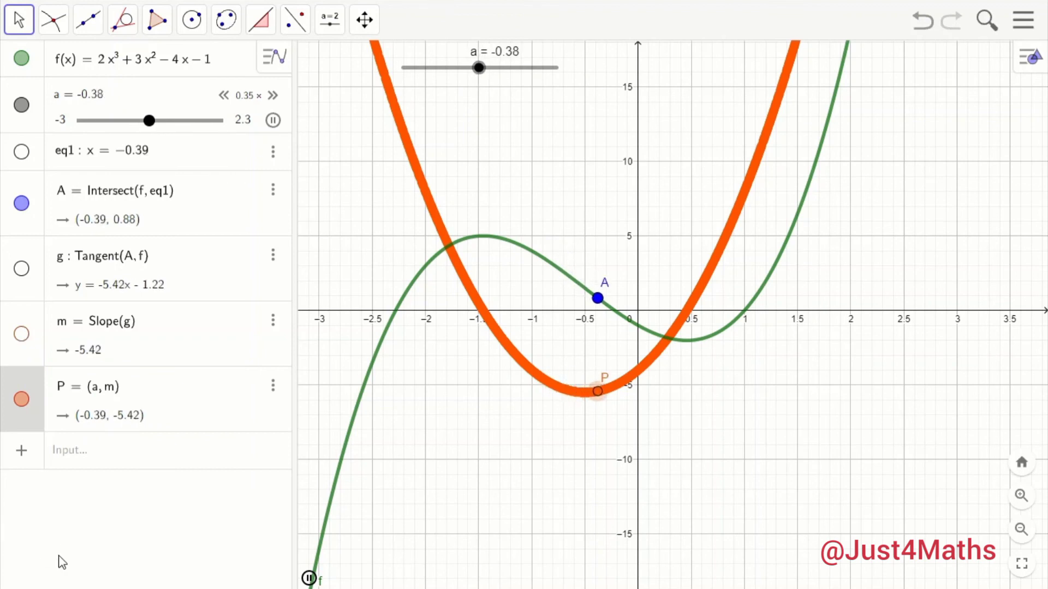
- Graph the derivative f'(x) of the cubic as a new function
left_click(106, 451)
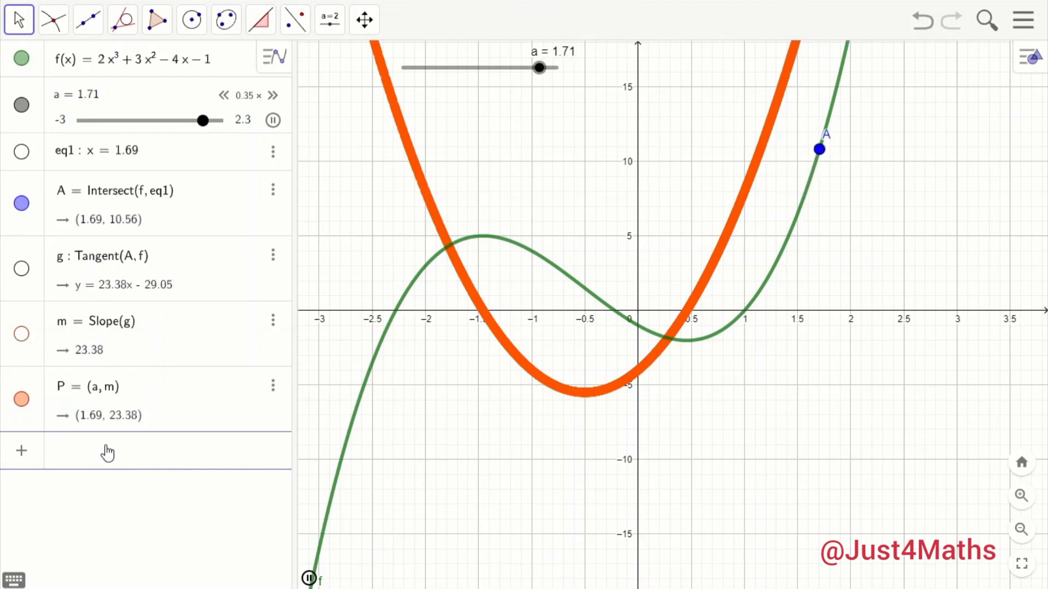
type("f")
type("(x")
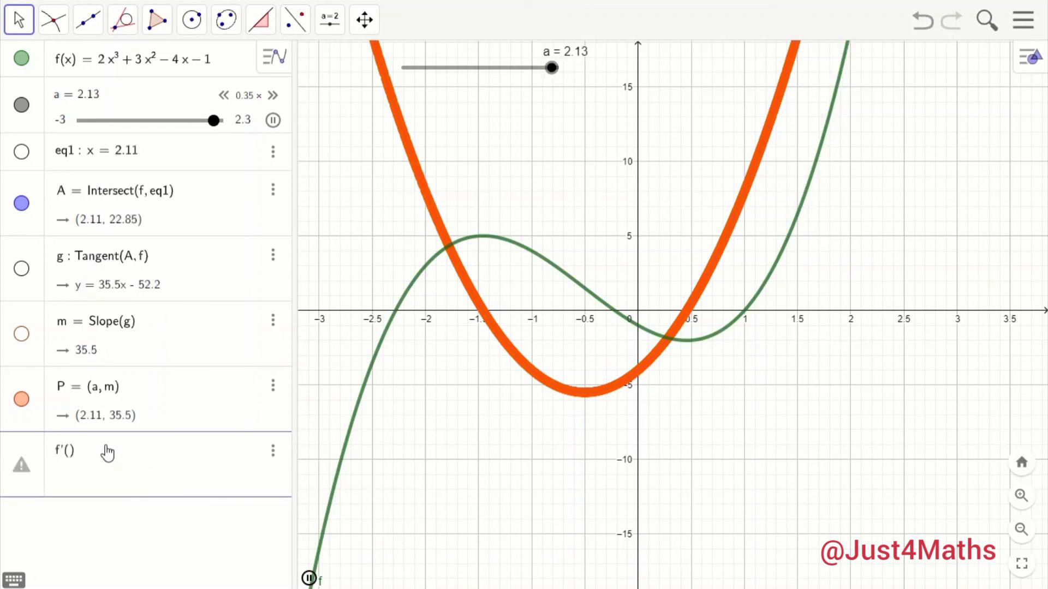
key("Return")
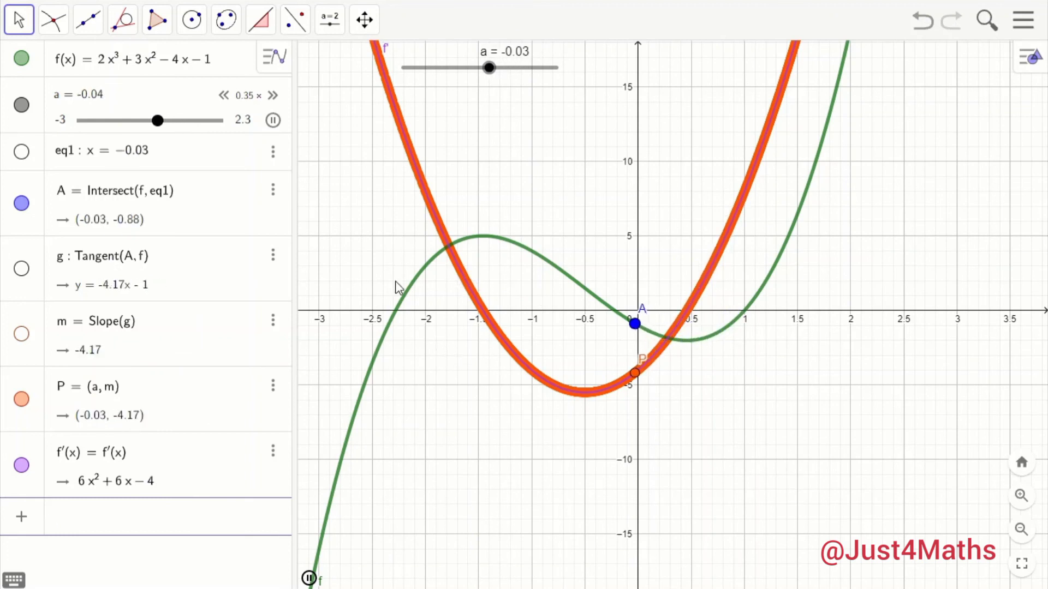
- Pause the animation of slider a and clear the trace left by point P
left_click(273, 120)
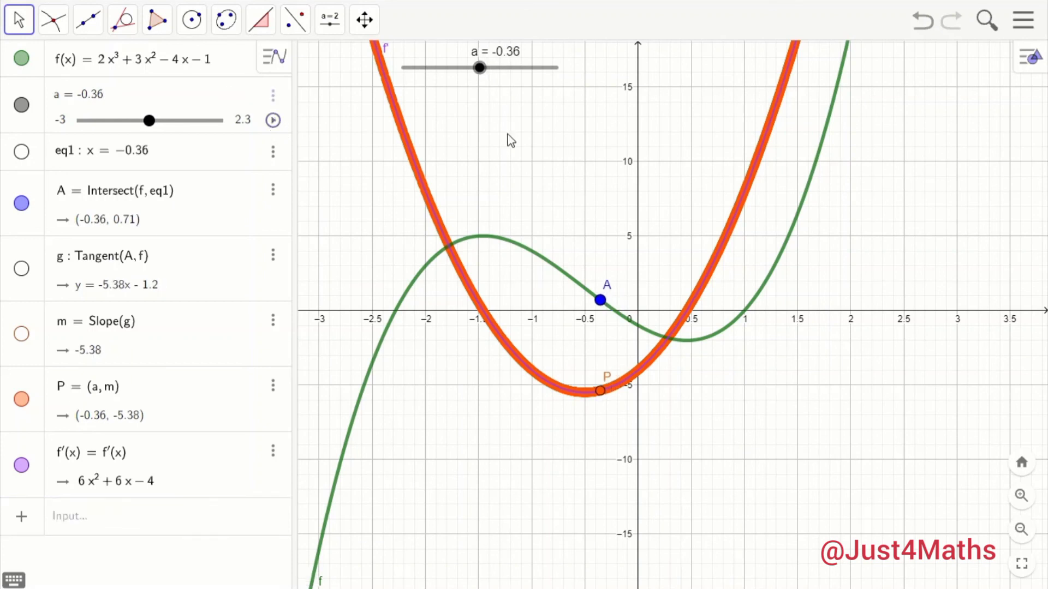
mouse_move(511, 141)
left_mouse_down()
mouse_move(500, 155)
mouse_move(509, 154)
left_mouse_up()
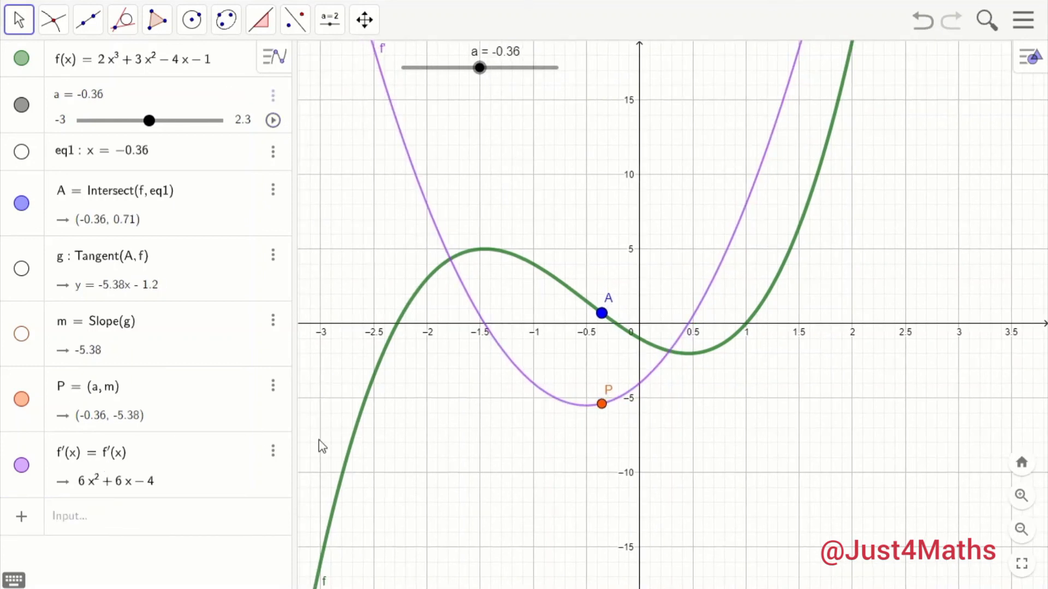
- Set the line thickness of the derivative curve f' to 10
left_click(710, 298)
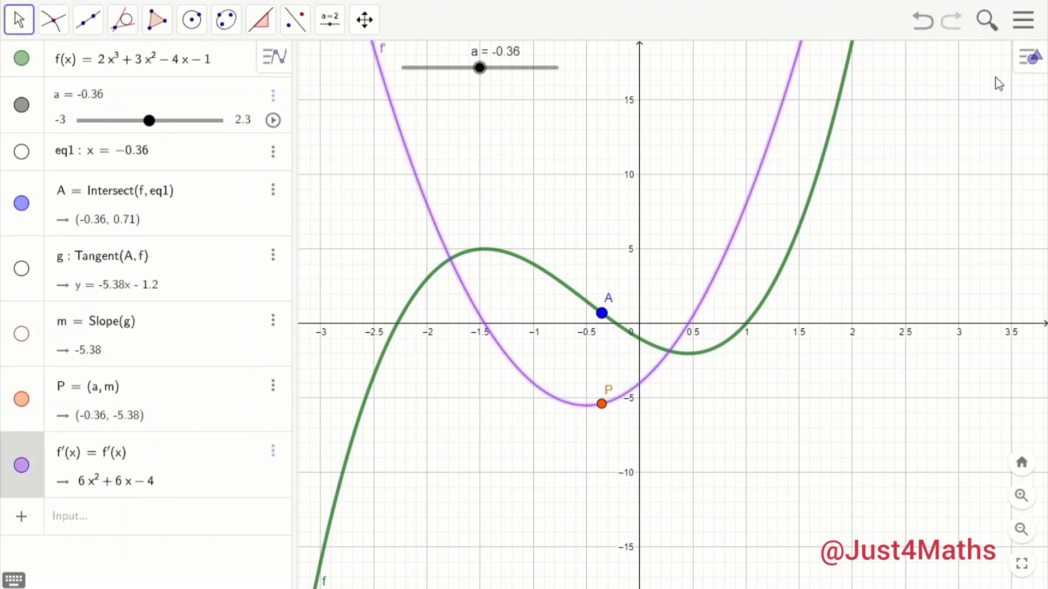
left_click(1029, 61)
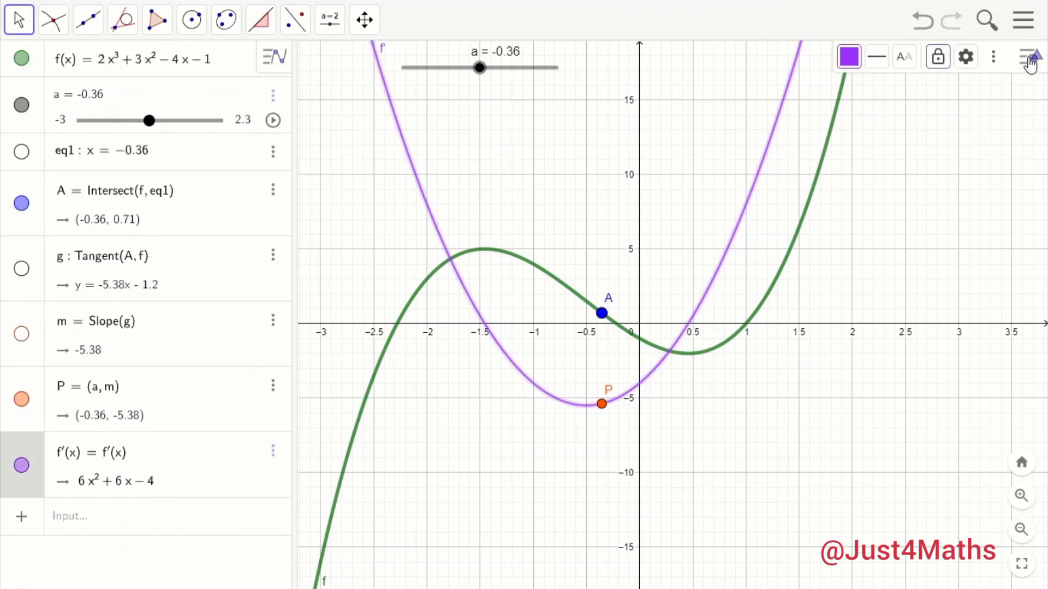
left_click(878, 61)
left_click_drag(909, 120, 940, 115)
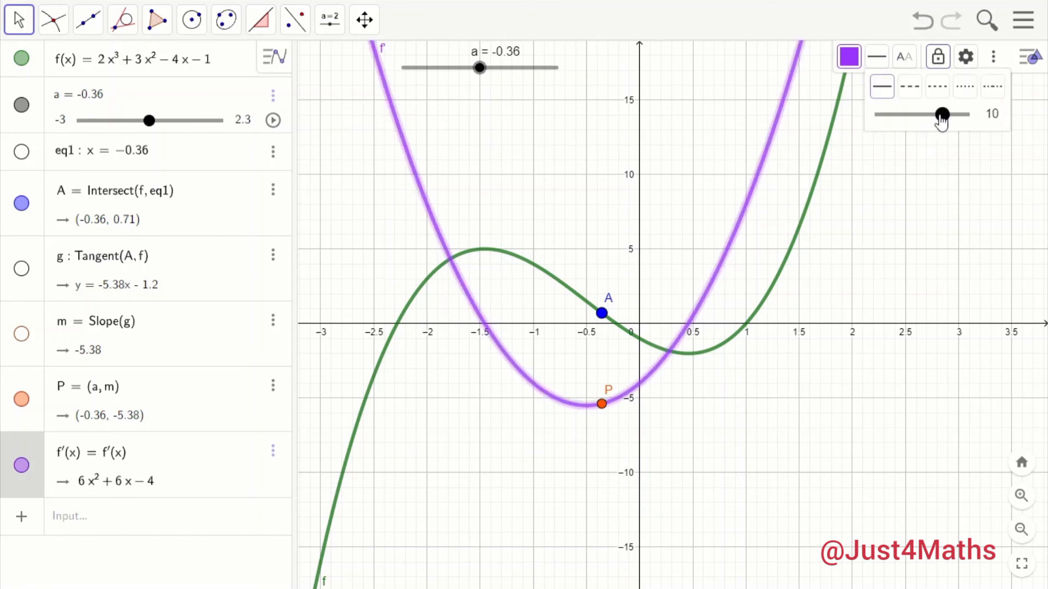
left_click(882, 201)
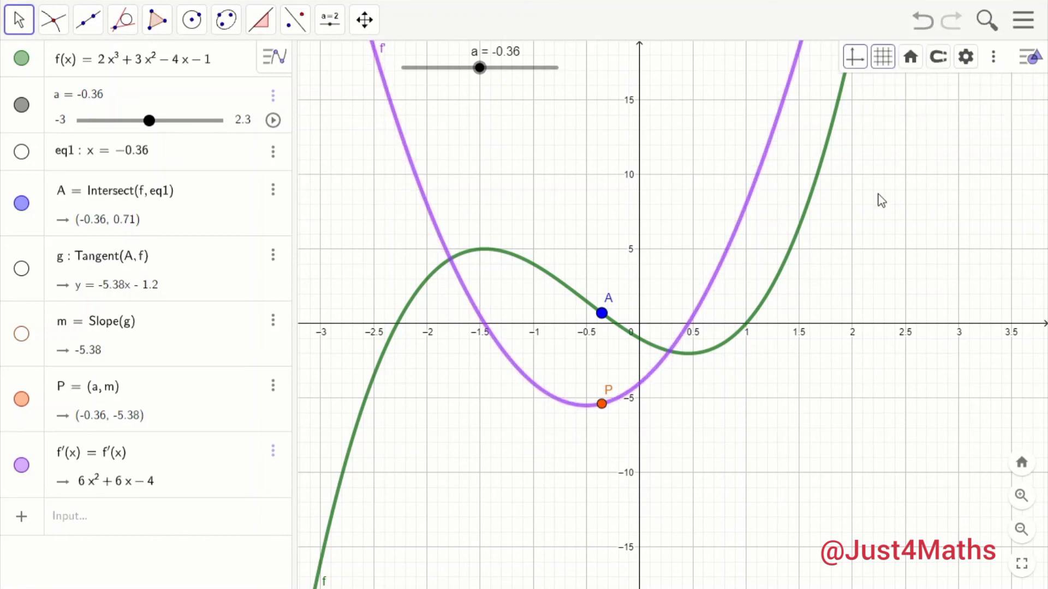
left_click(1029, 62)
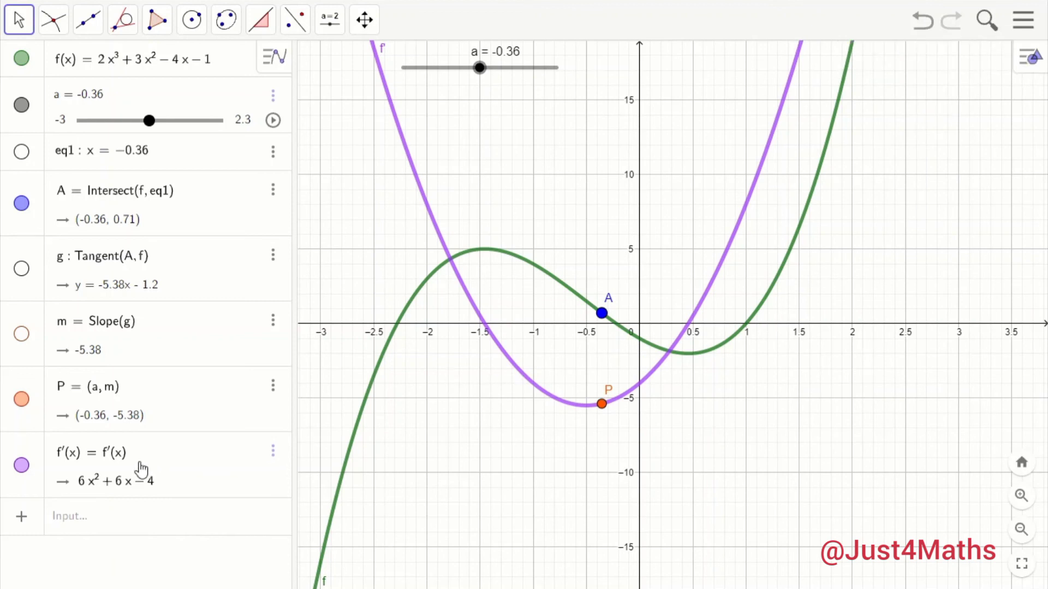
- Animate slider a so point P traces over the derivative curve, and stop it at a = 2.25
left_click(273, 121)
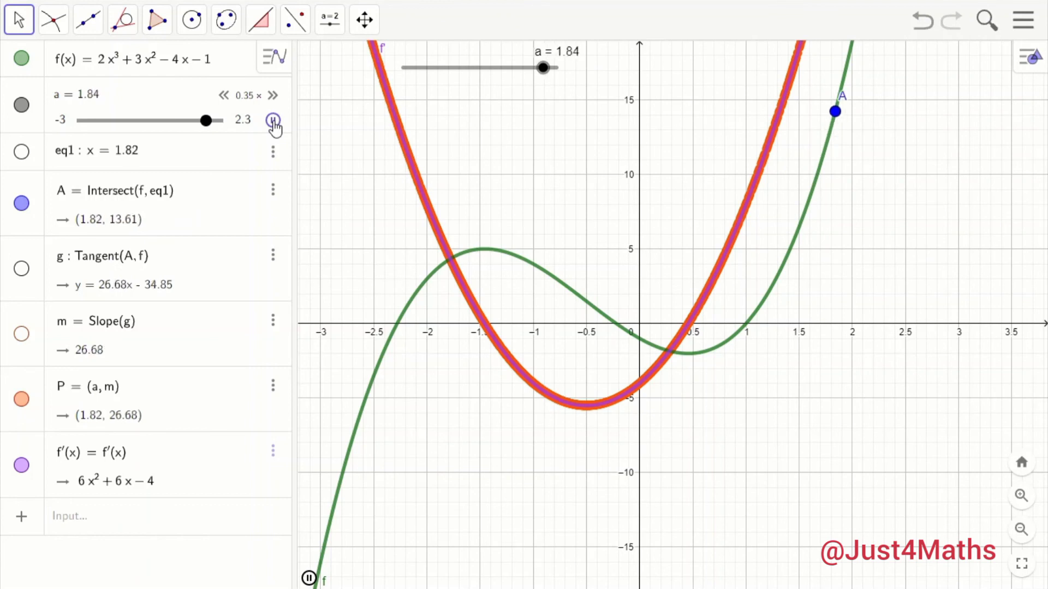
left_click(273, 121)
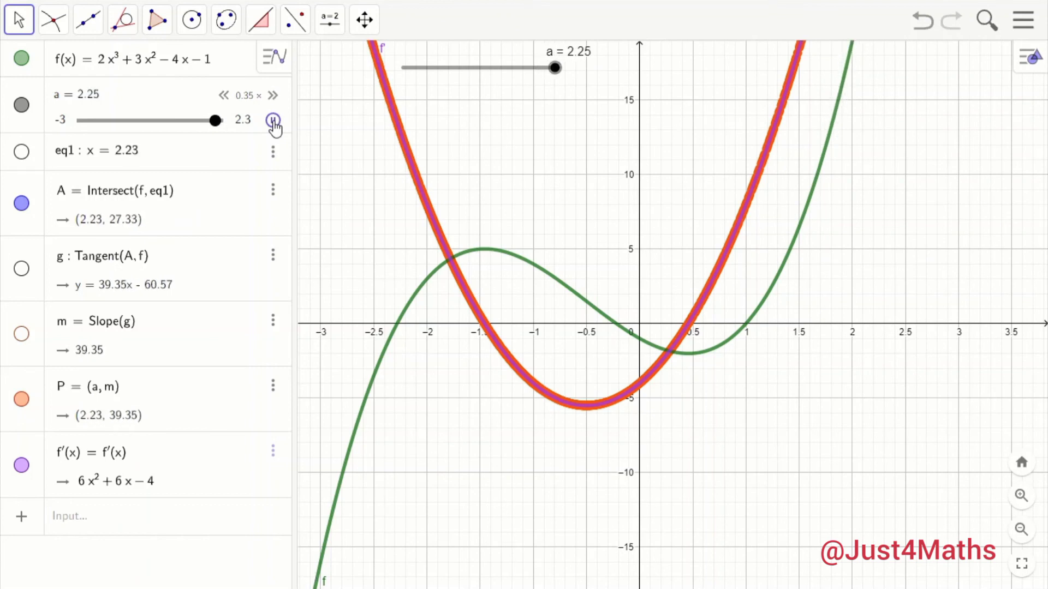